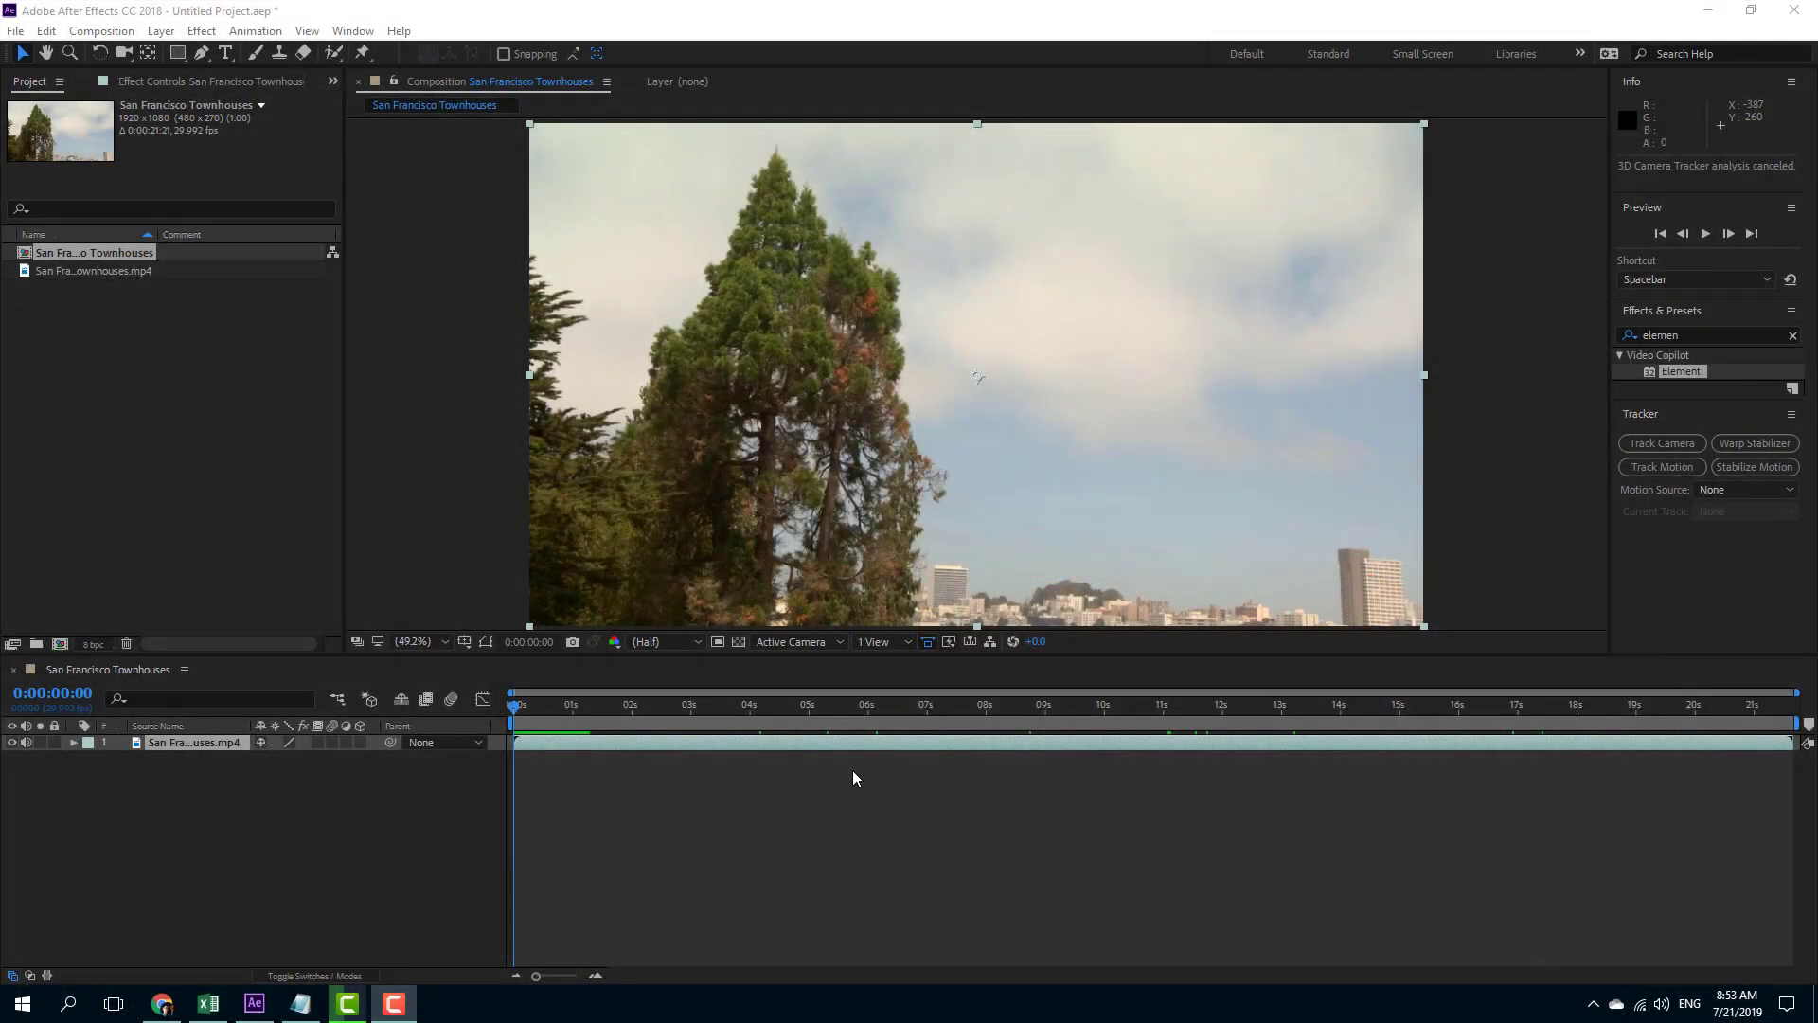
Step: Play the opening seconds of the San Francisco Townhouses footage and return to the first frame
left_click(852, 770)
left_click(524, 708)
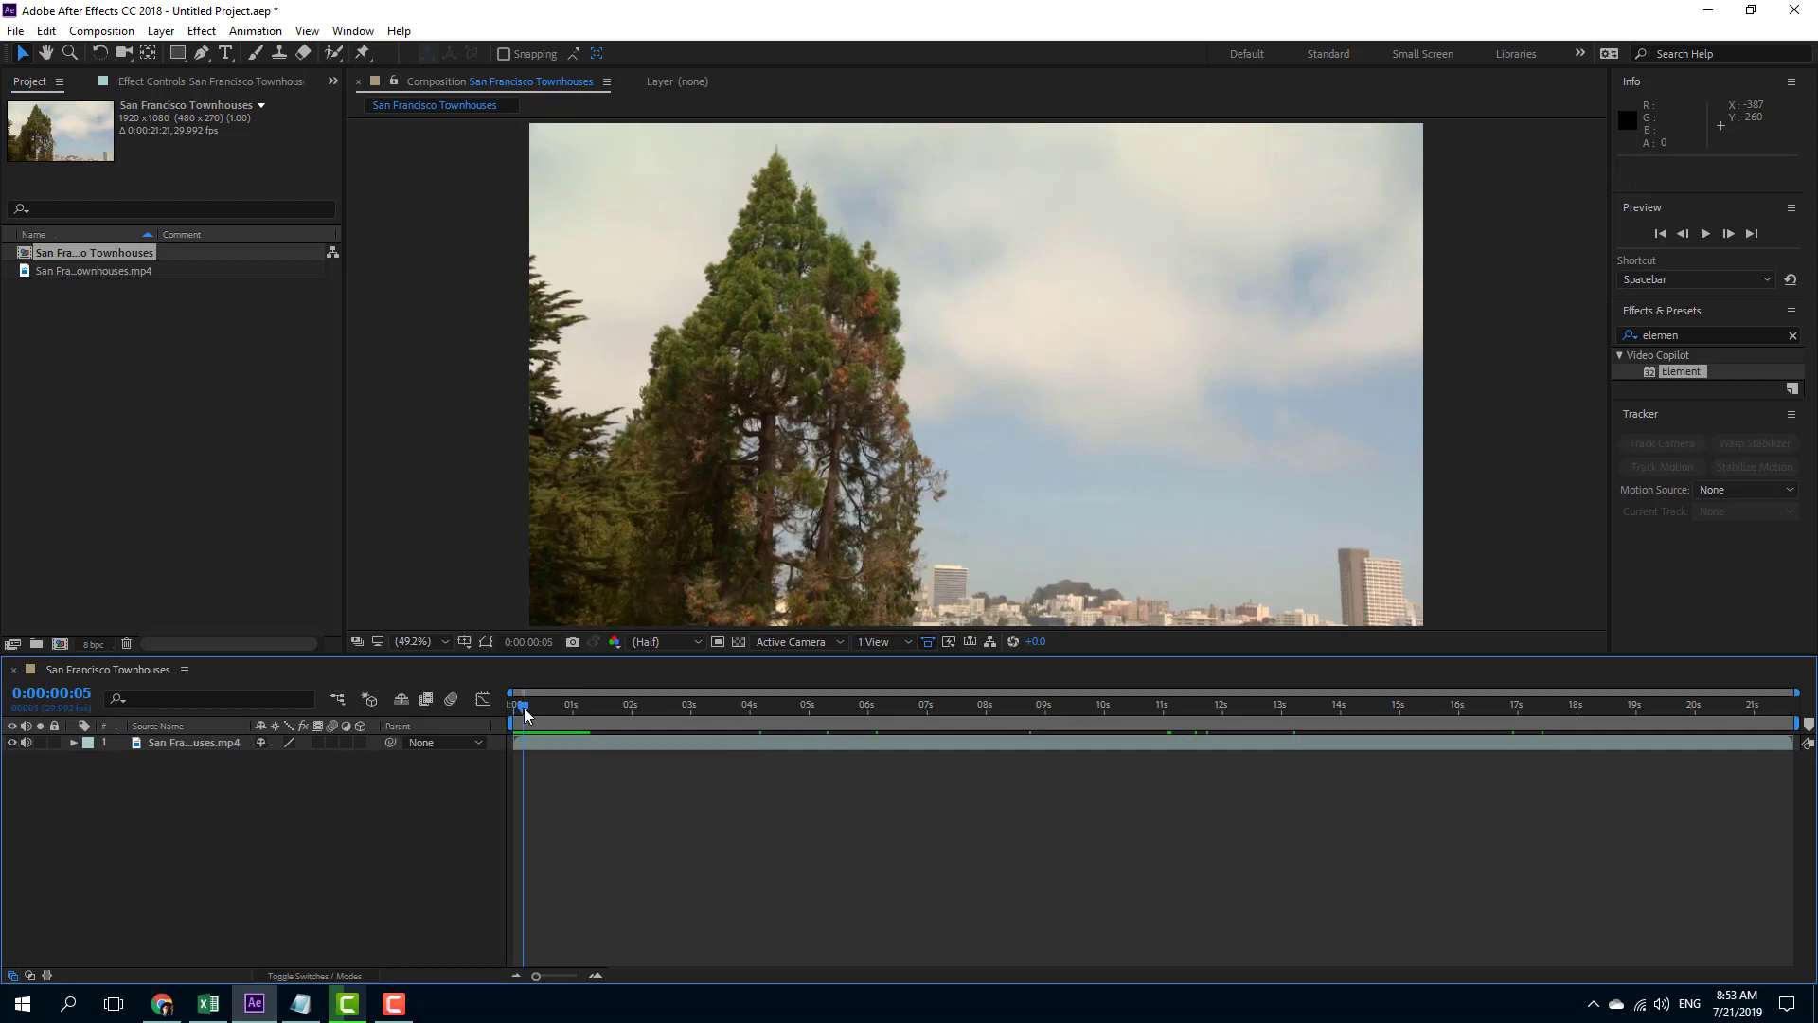
key("space")
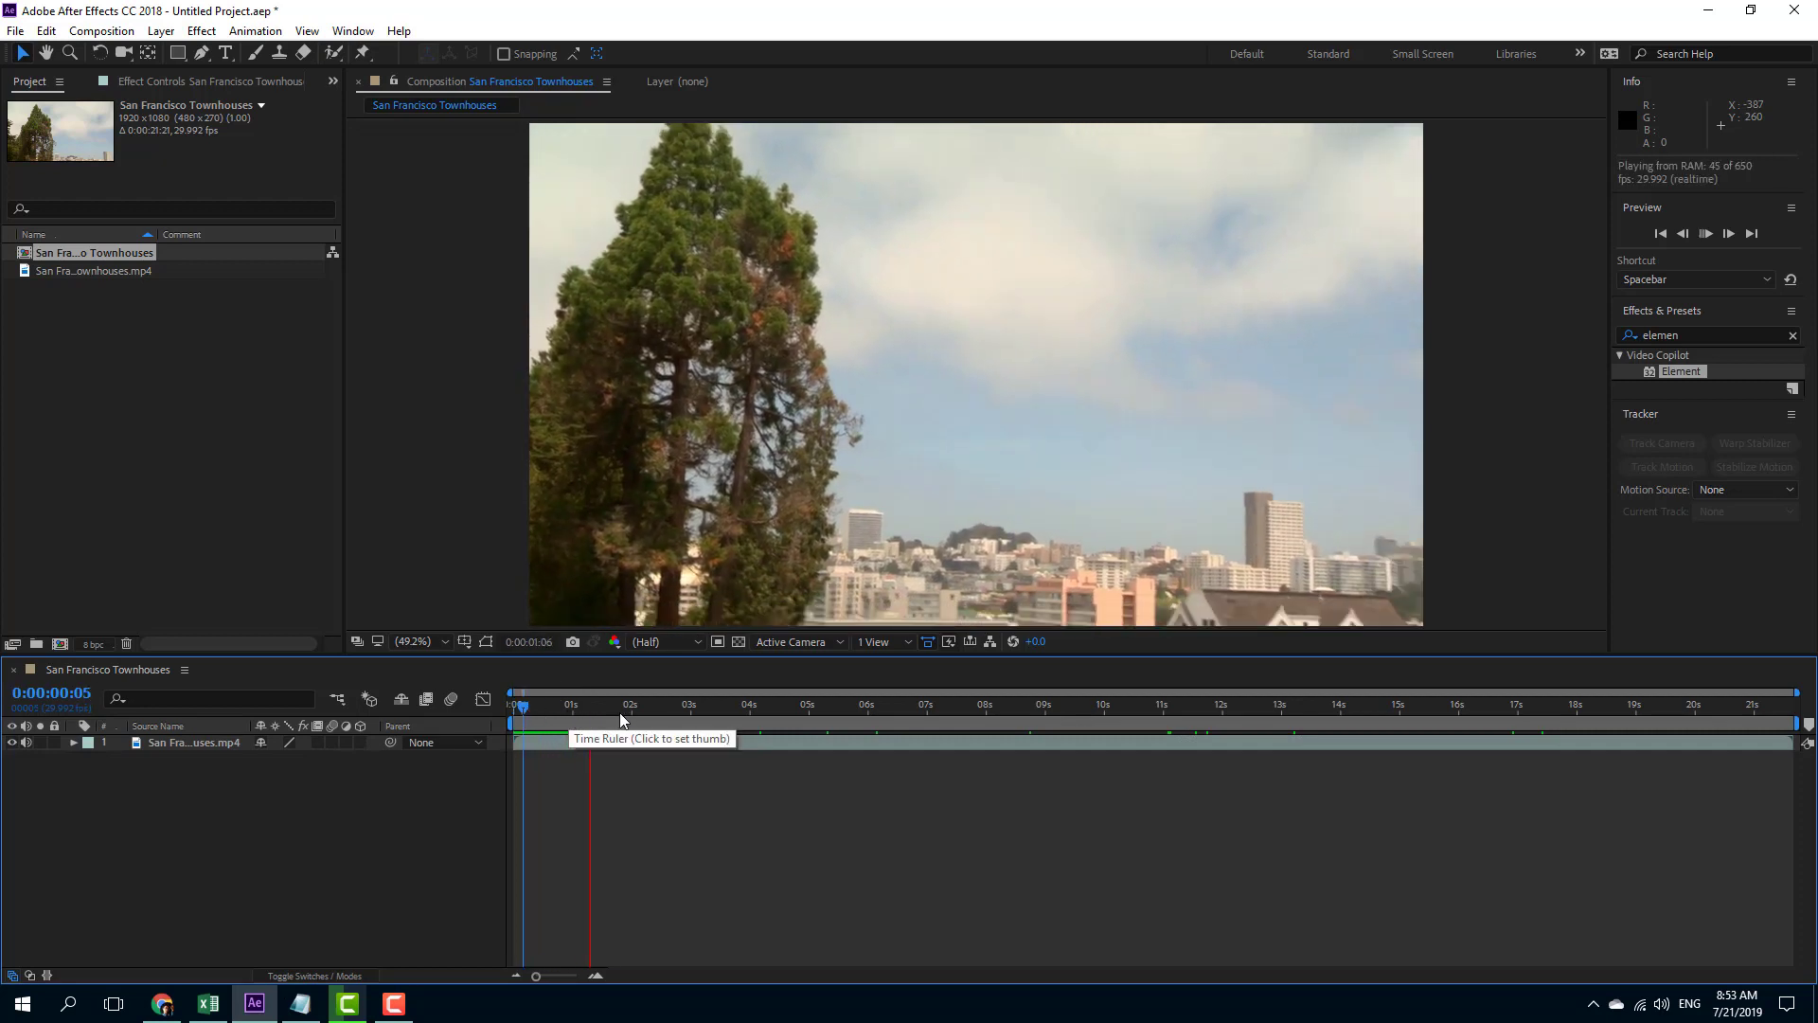
key("space")
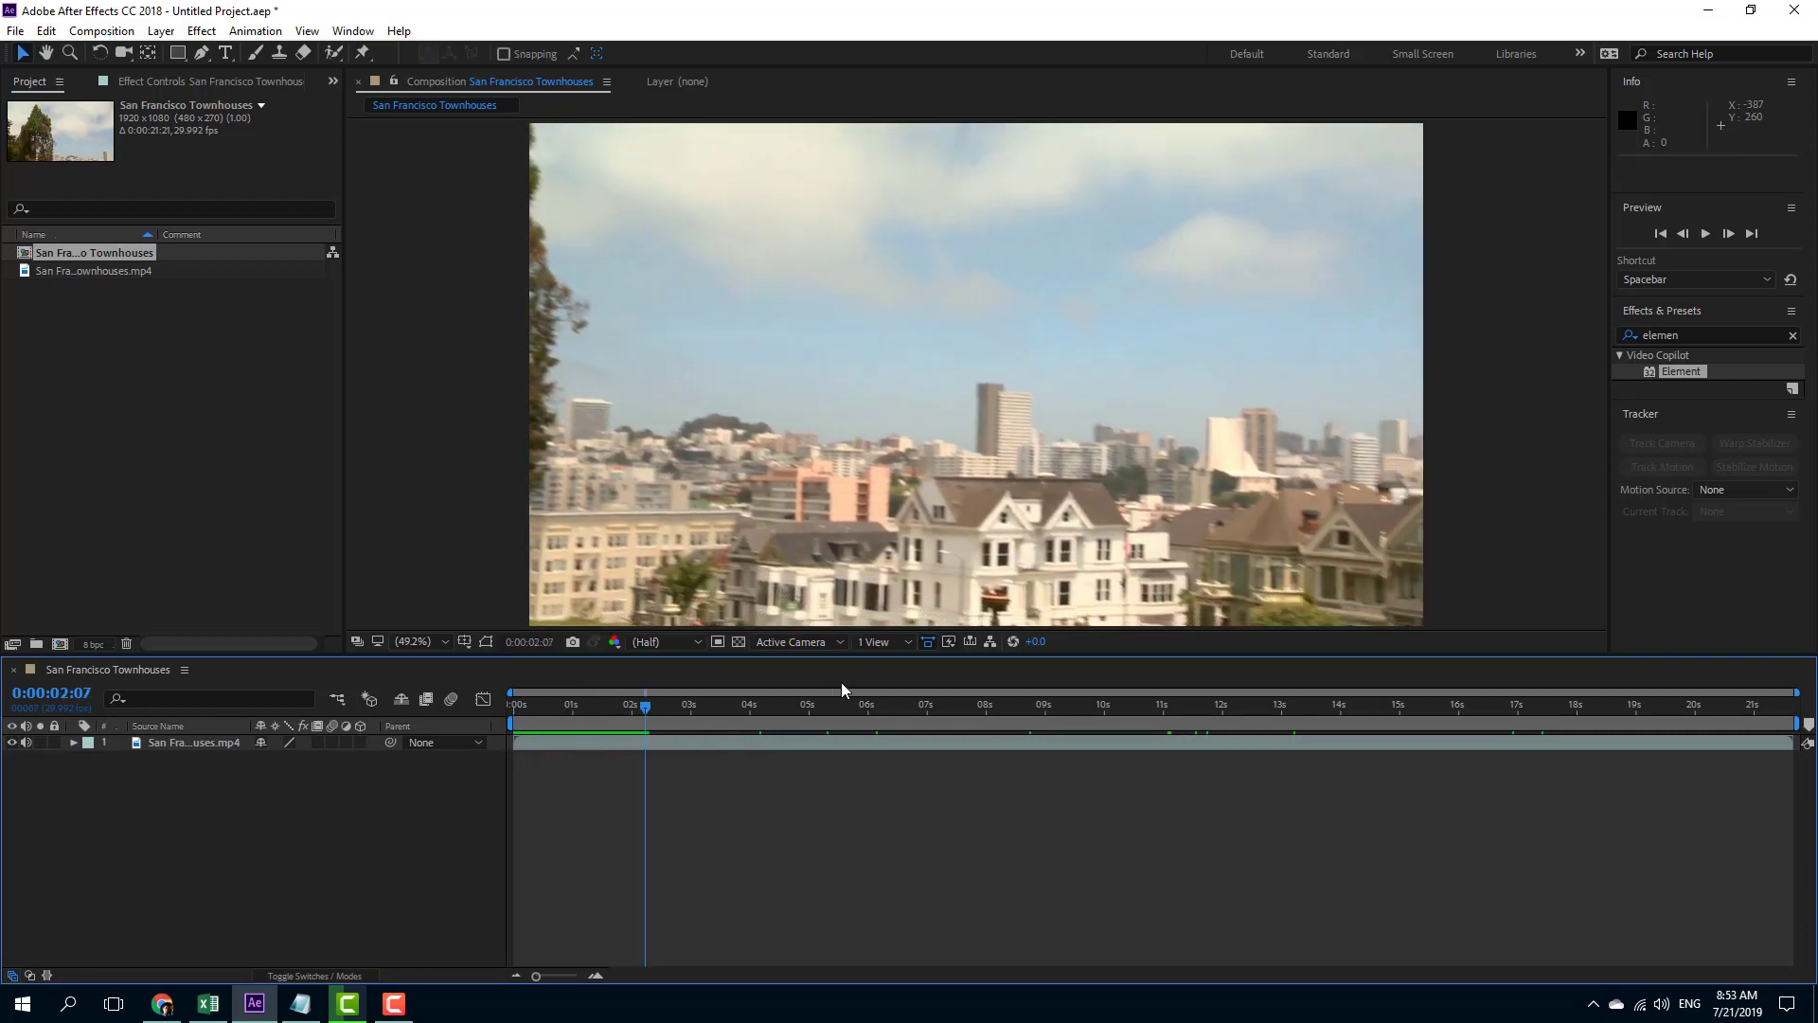
left_click_drag(632, 706, 495, 716)
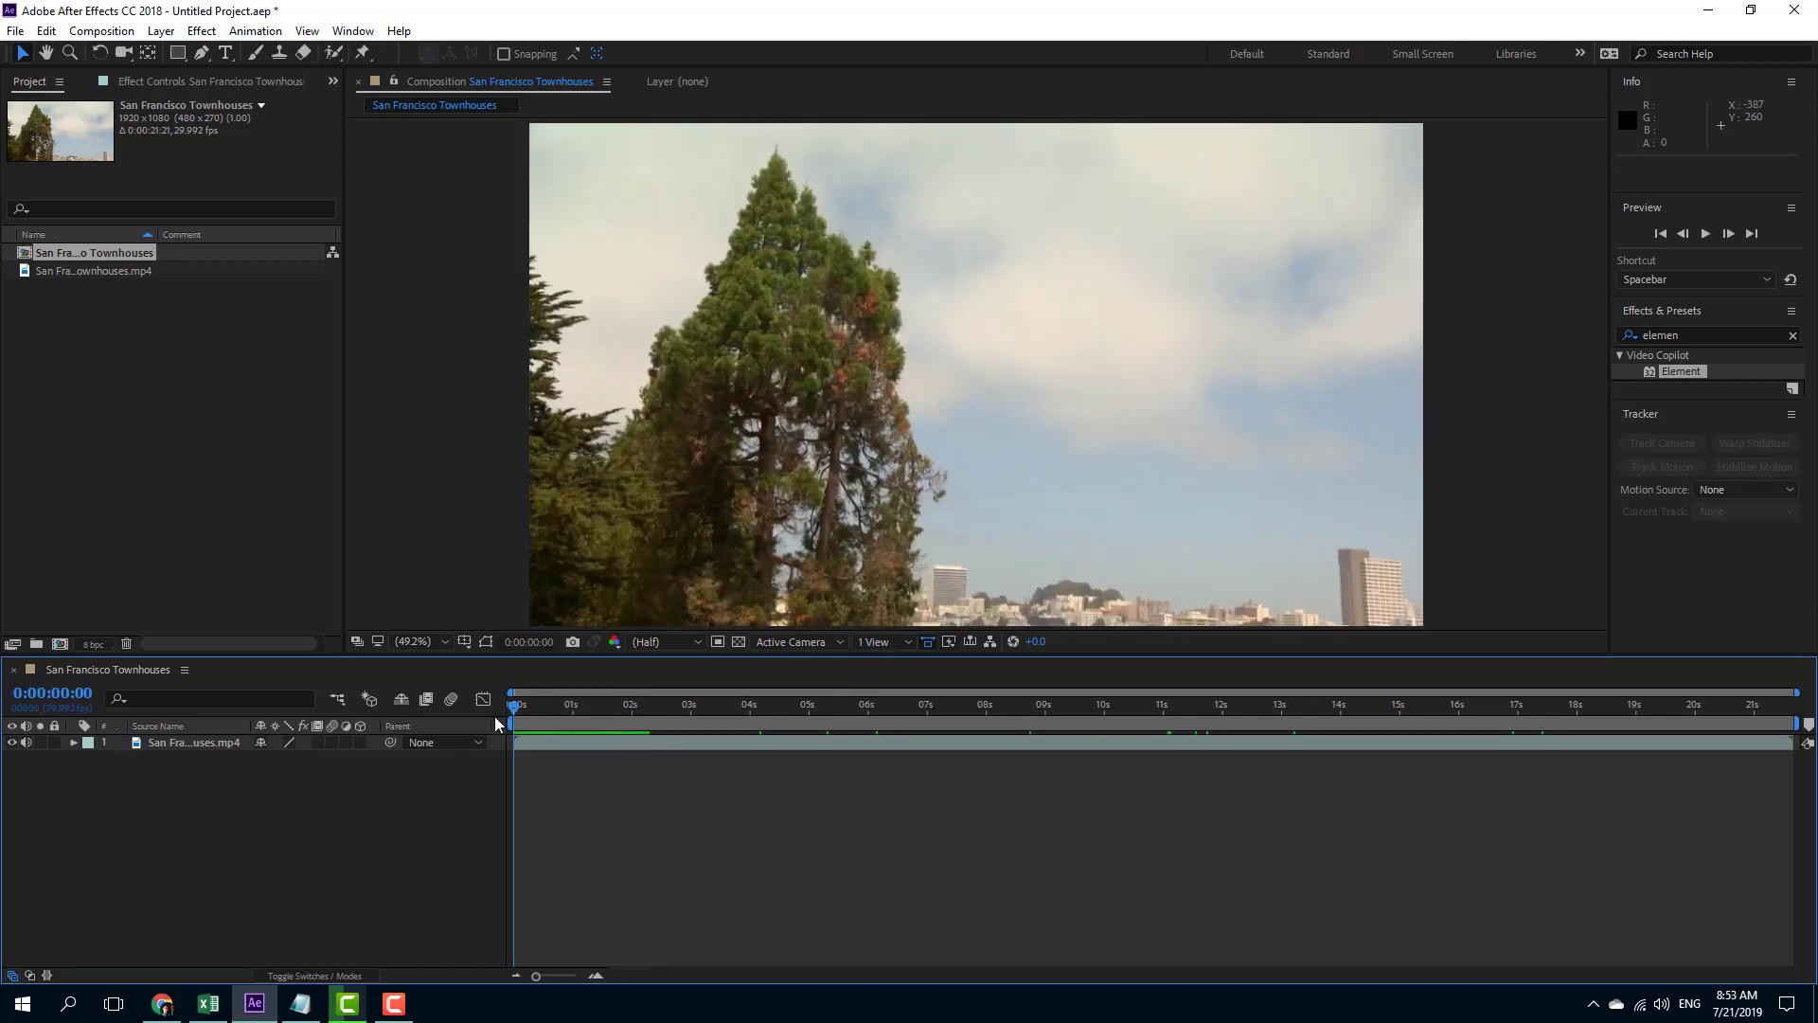
Step: Run the 3D Camera Tracker on the San Francisco Townhouses footage layer
left_click(201, 748)
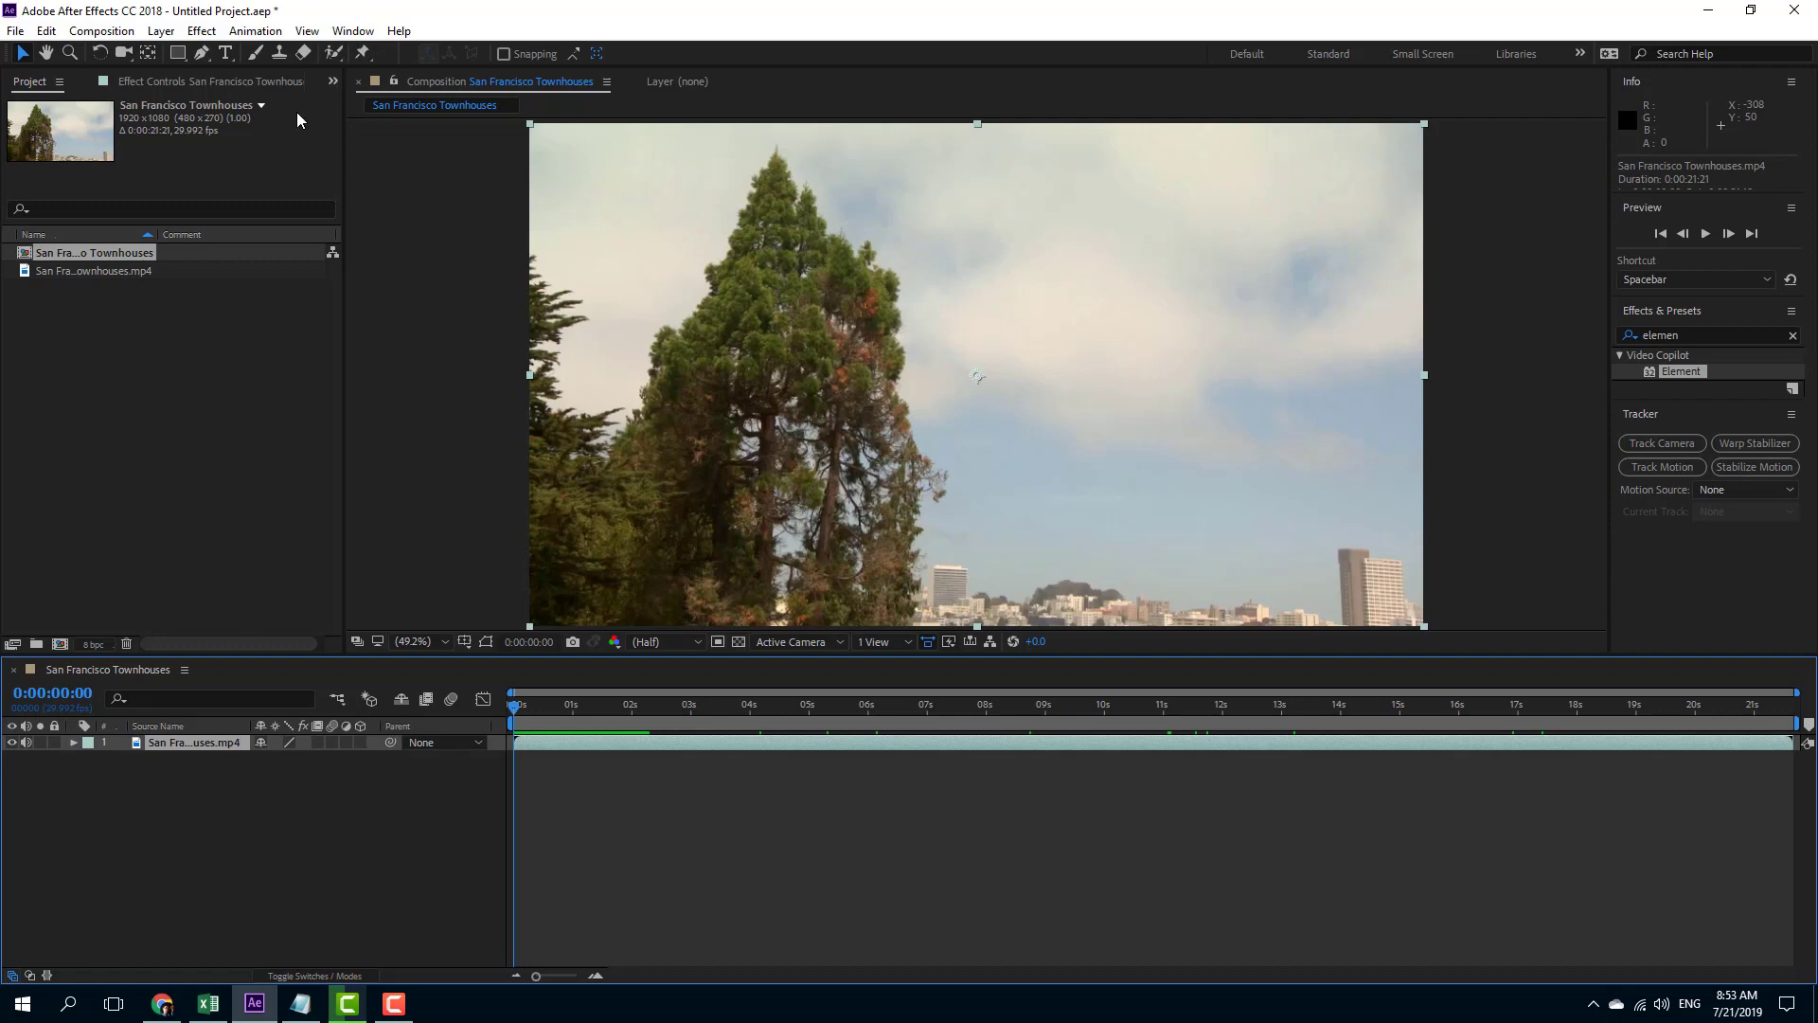
left_click(351, 31)
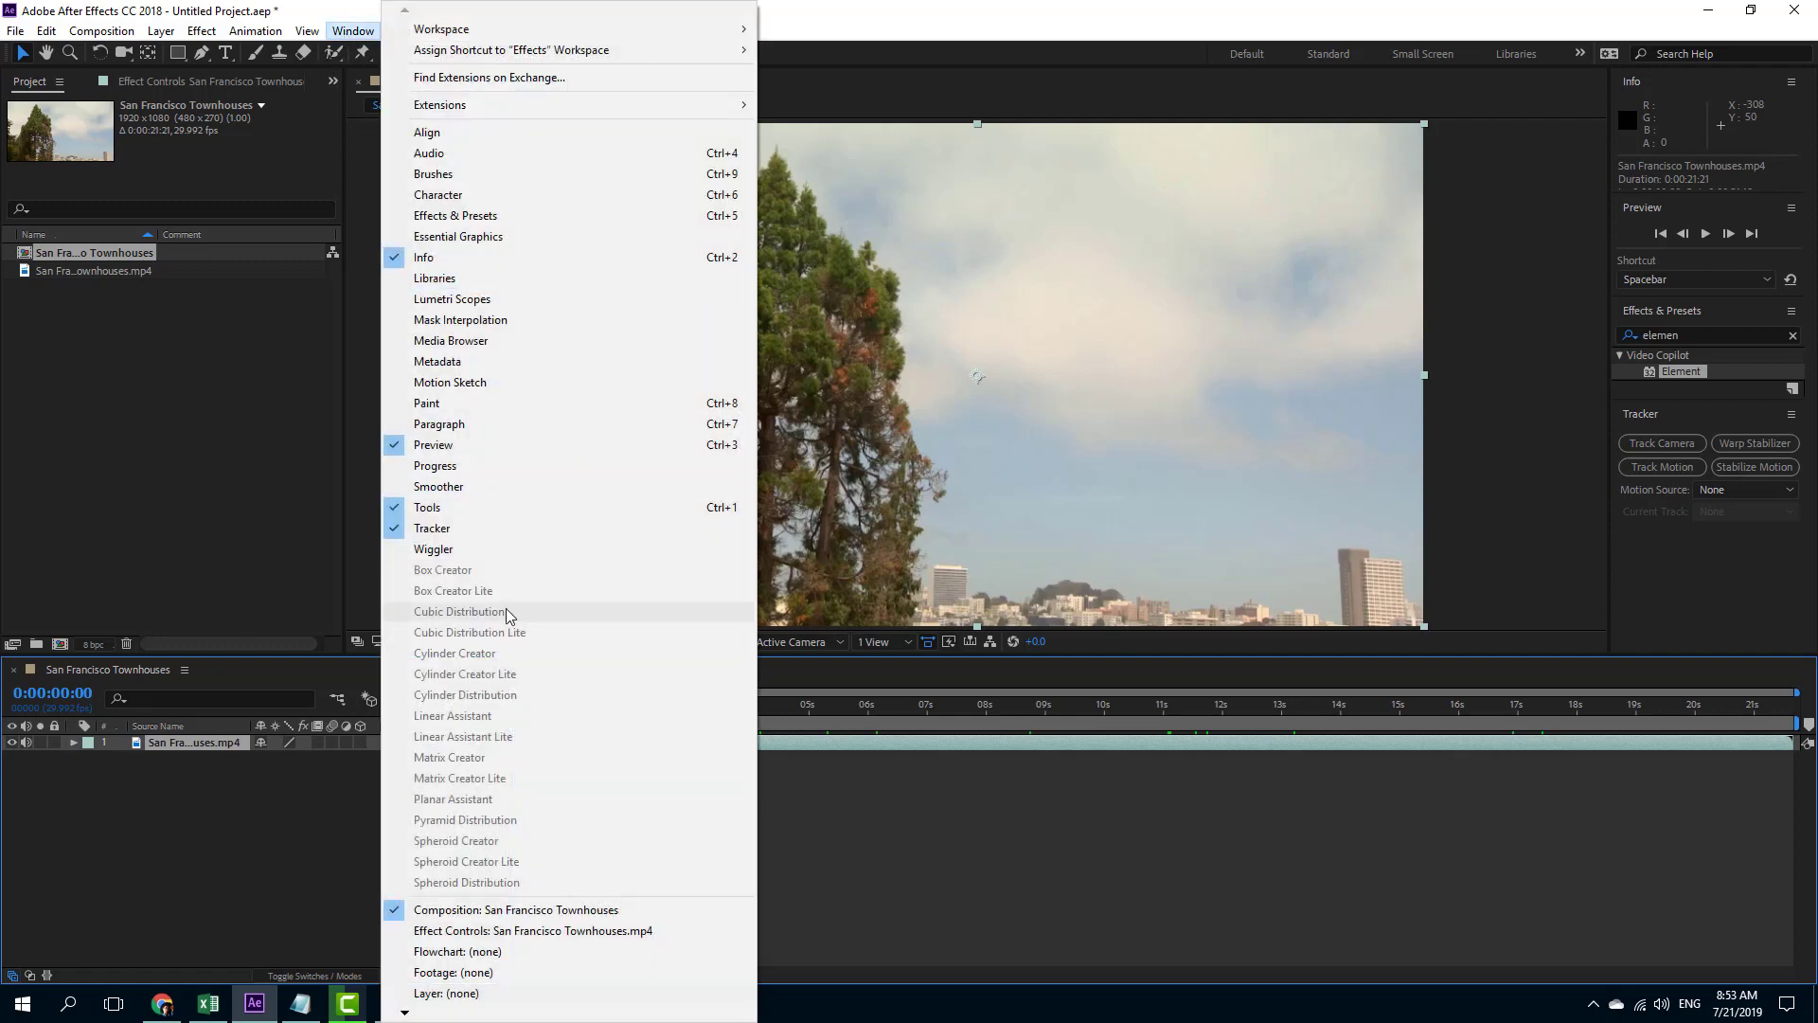
left_click(479, 534)
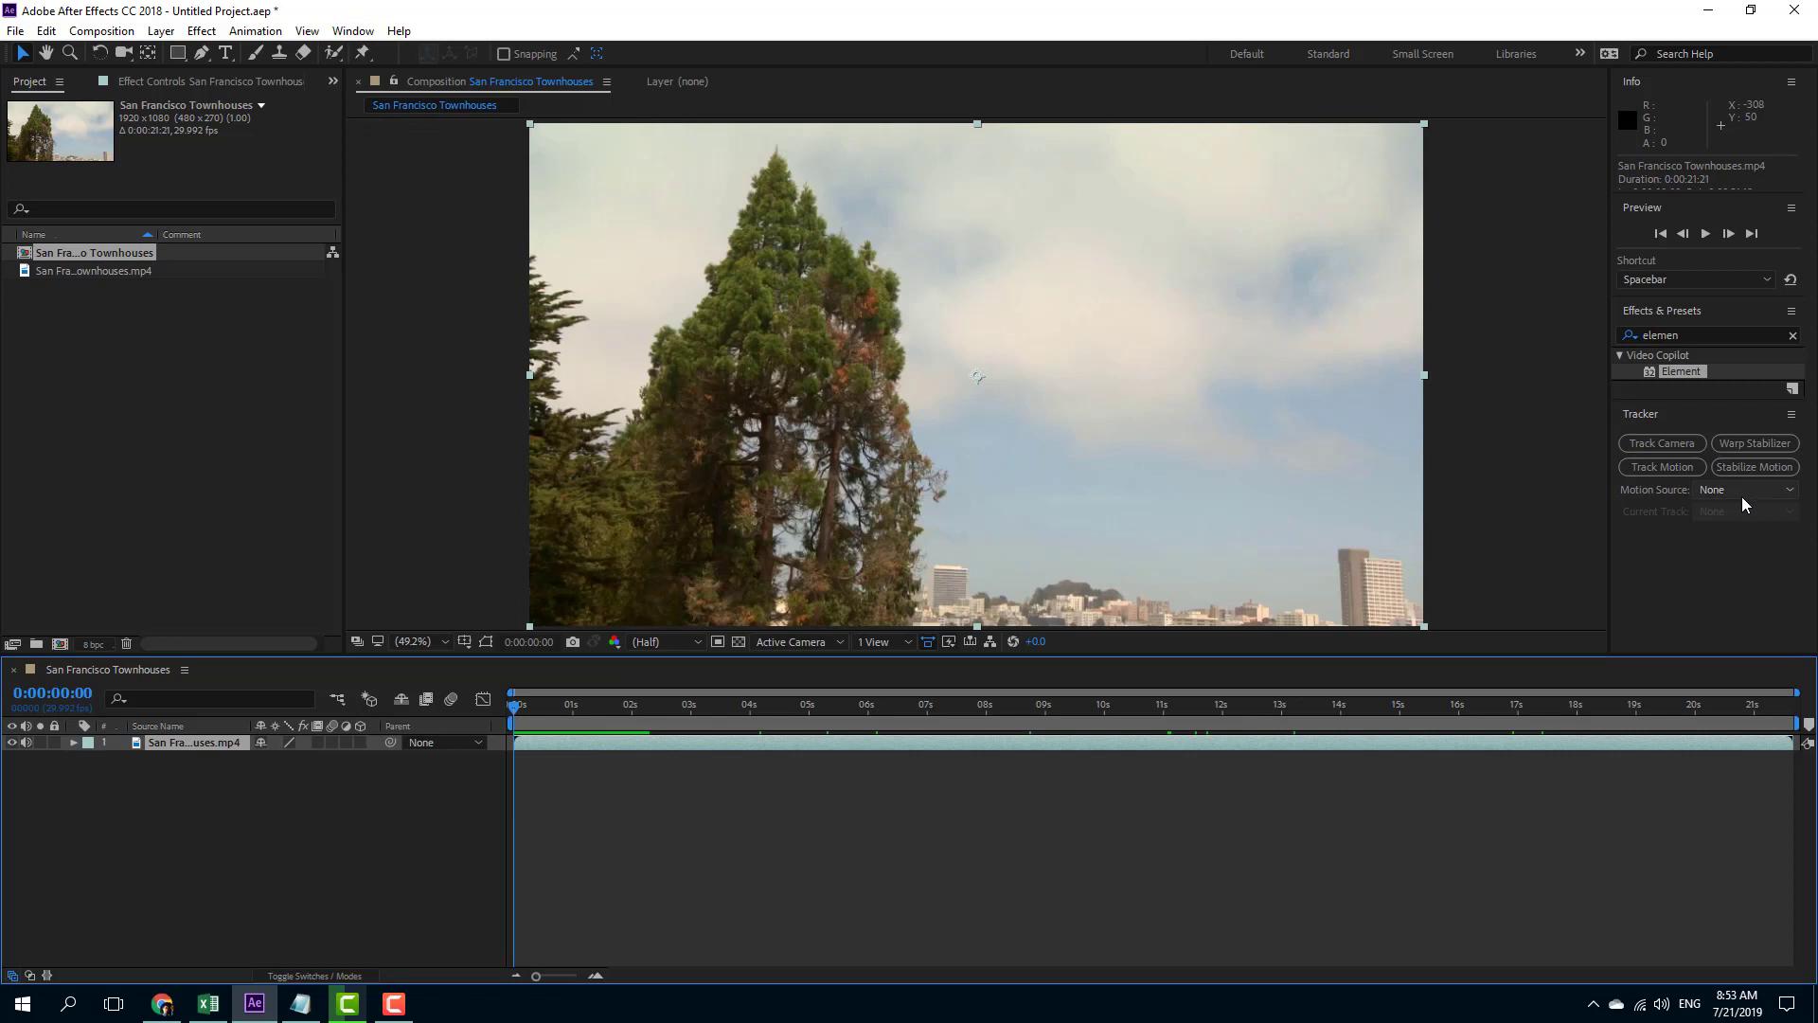
left_click(1674, 443)
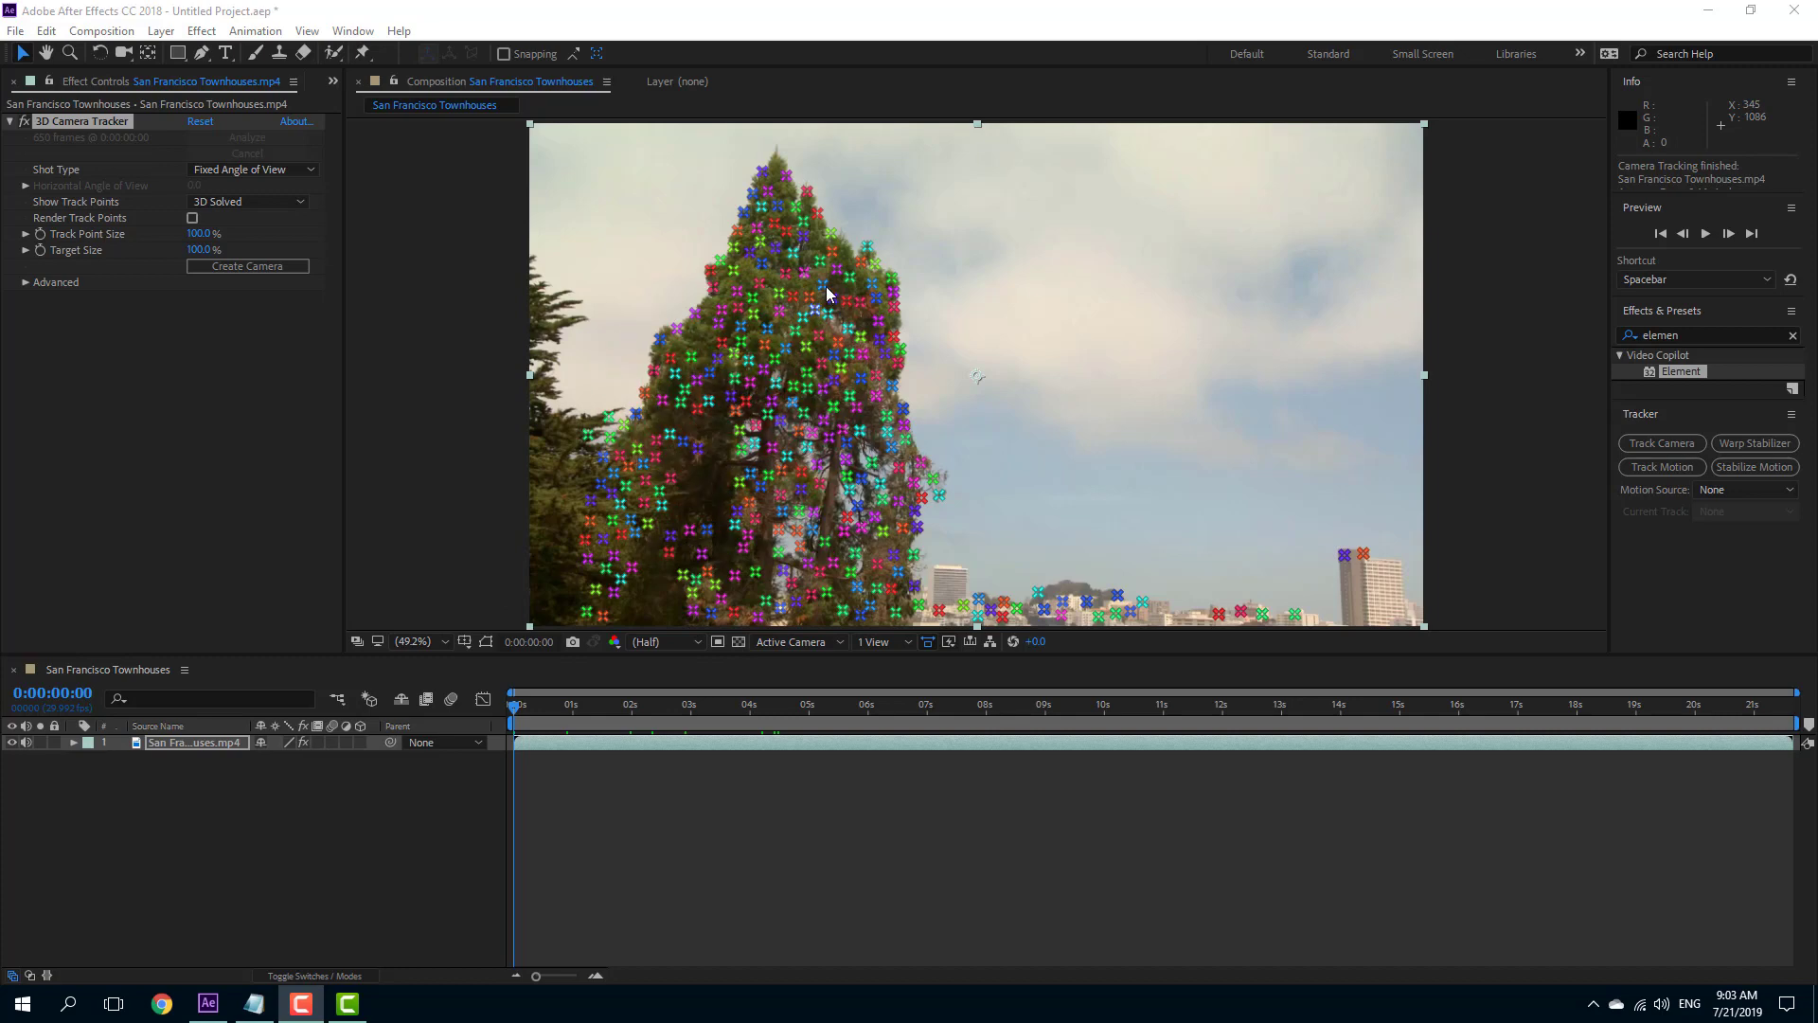
Step: Create a camera from the solved track points at 0:00:12:29 and select its layer
left_click_drag(555, 712, 1280, 708)
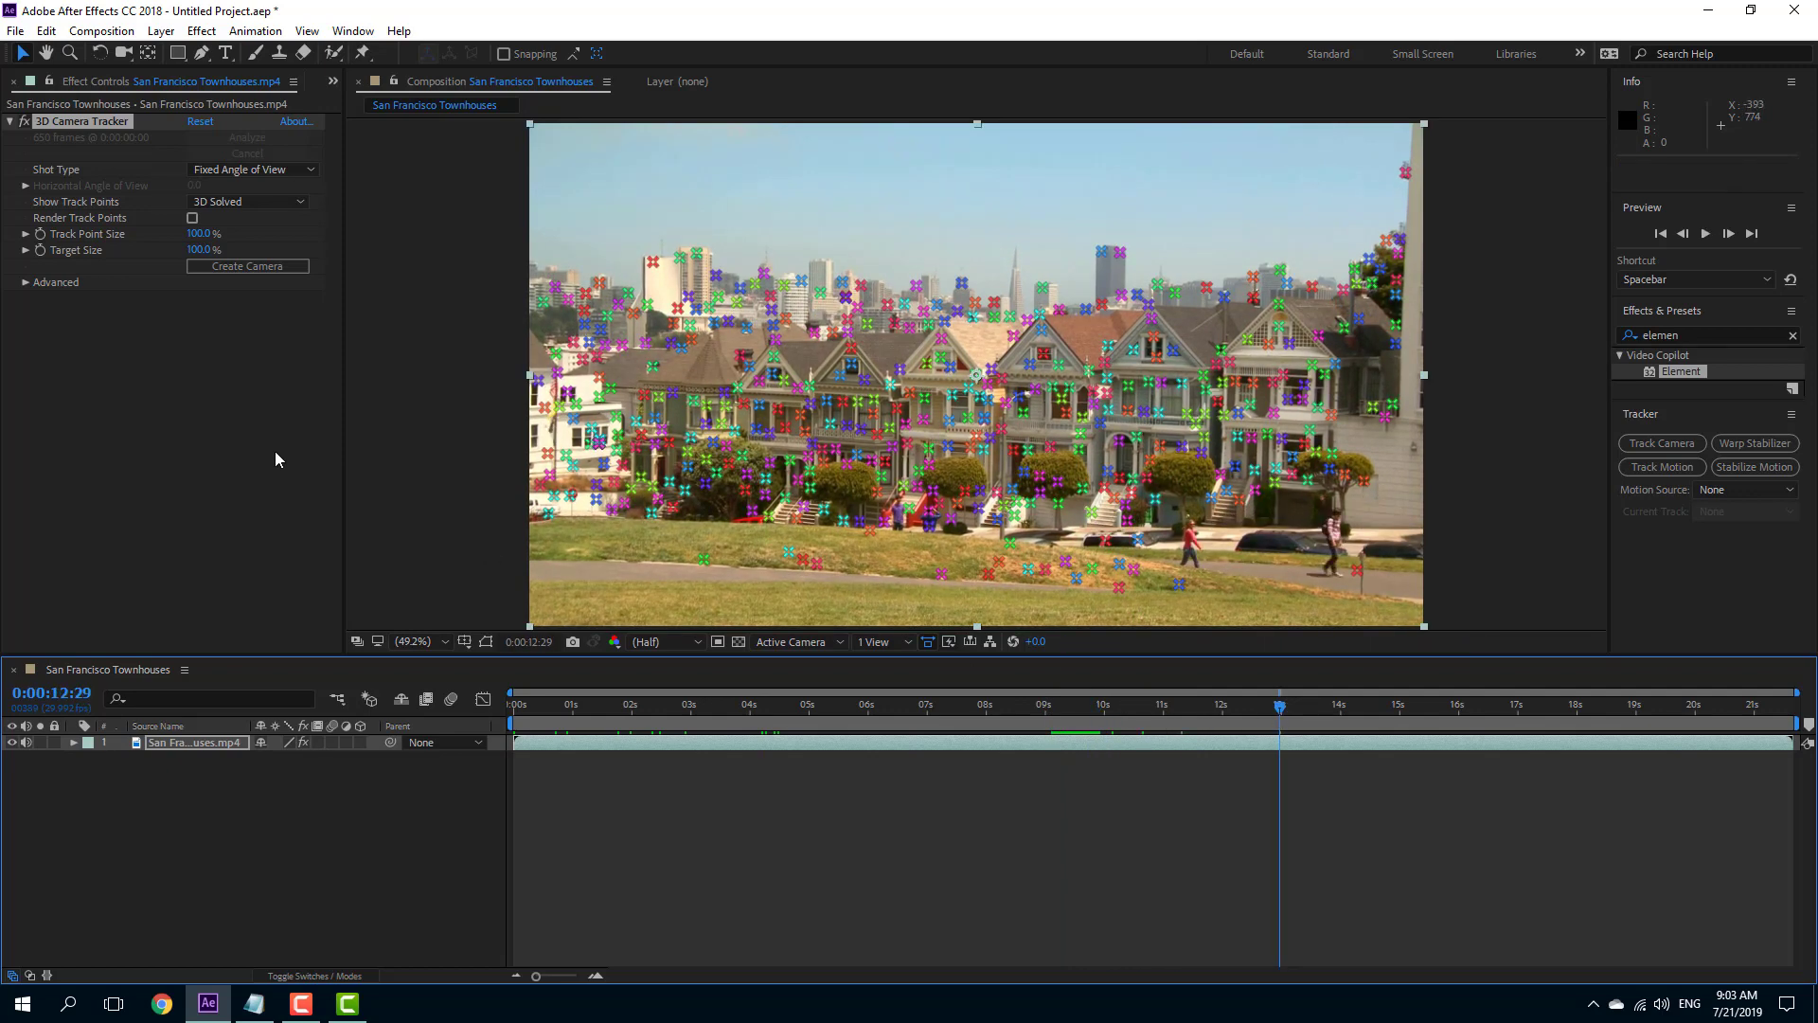
left_click(270, 268)
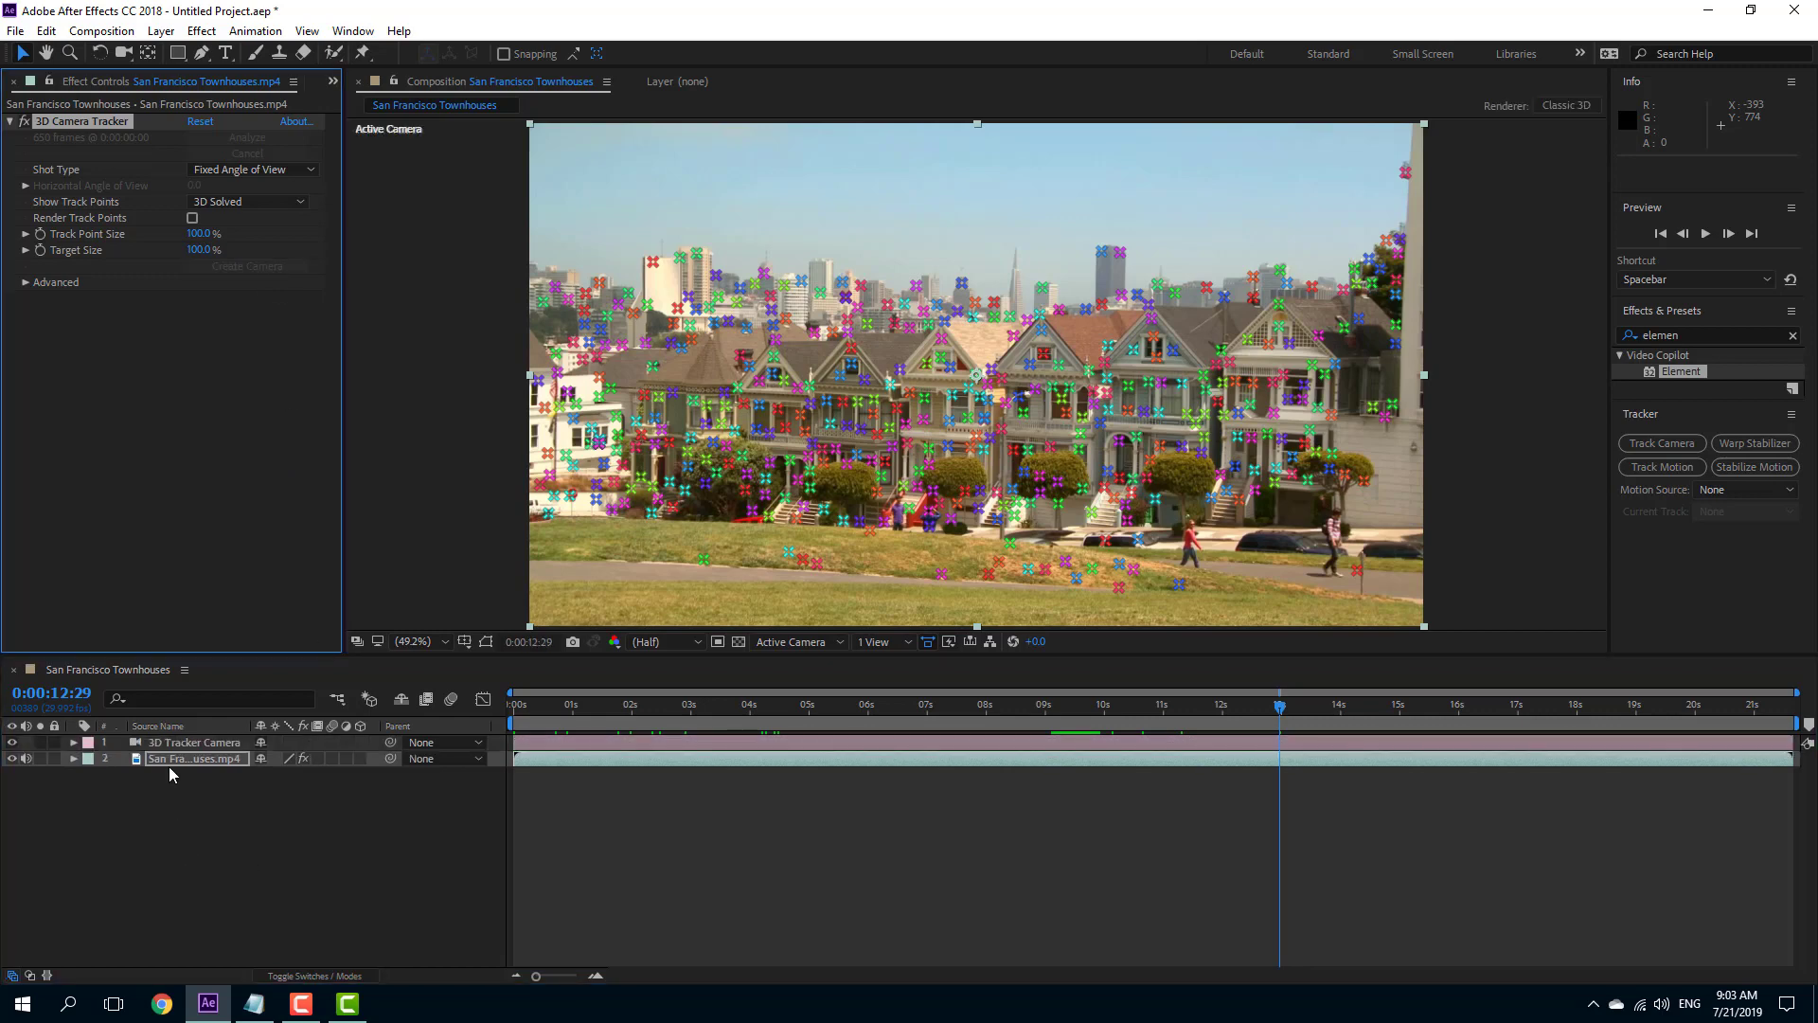
left_click(201, 746)
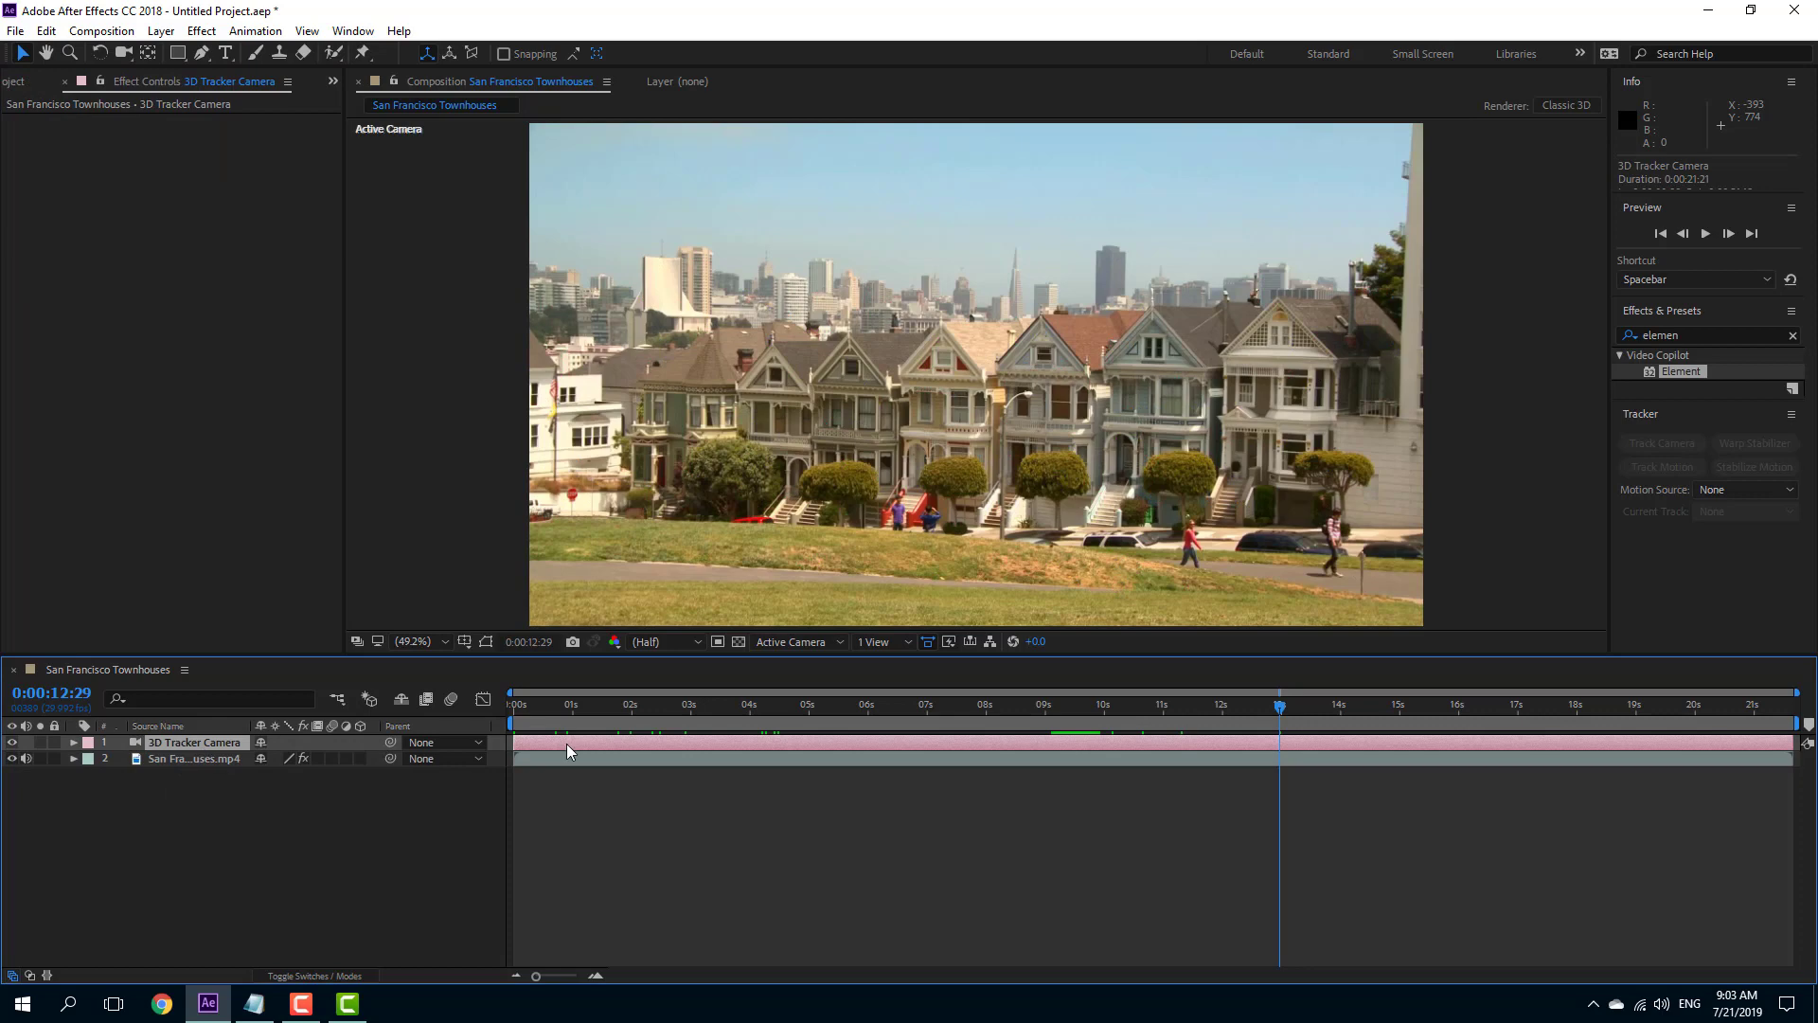
Step: Play the footage from the start with the tracker camera selected and switch the viewer to 4 Views
left_click_drag(604, 707, 390, 718)
key("space")
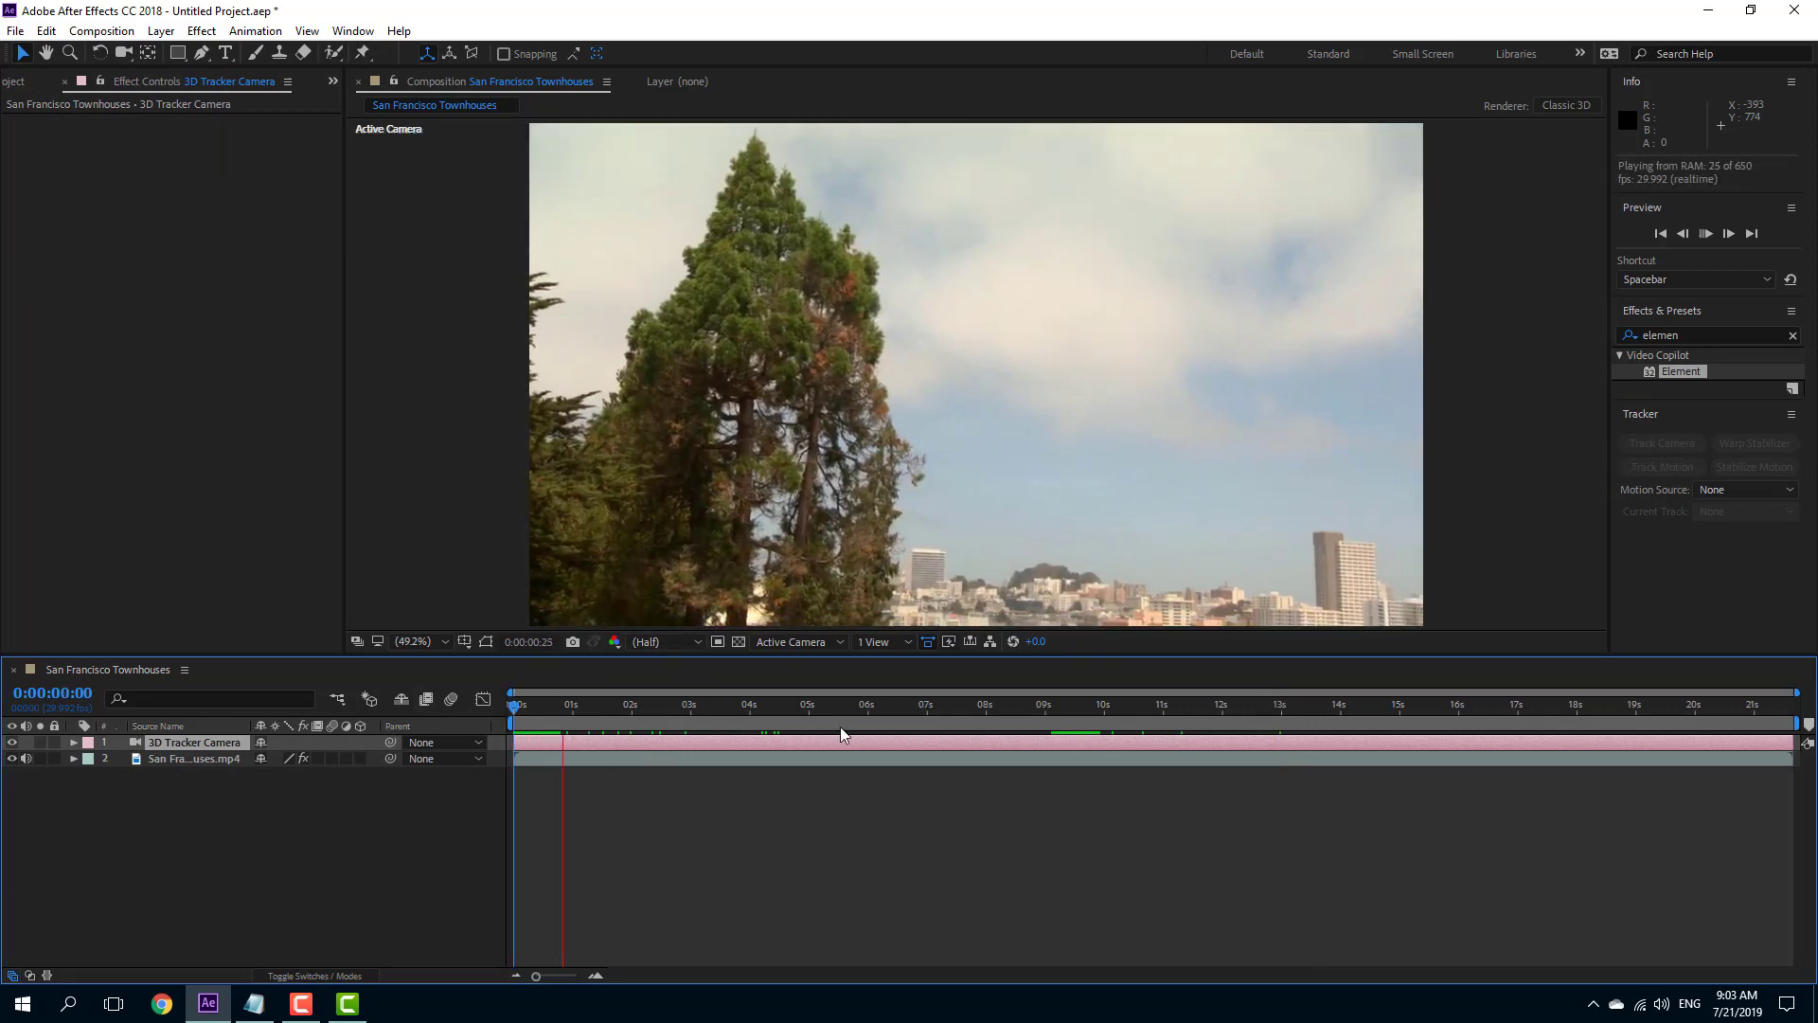
left_click(881, 642)
left_click(922, 726)
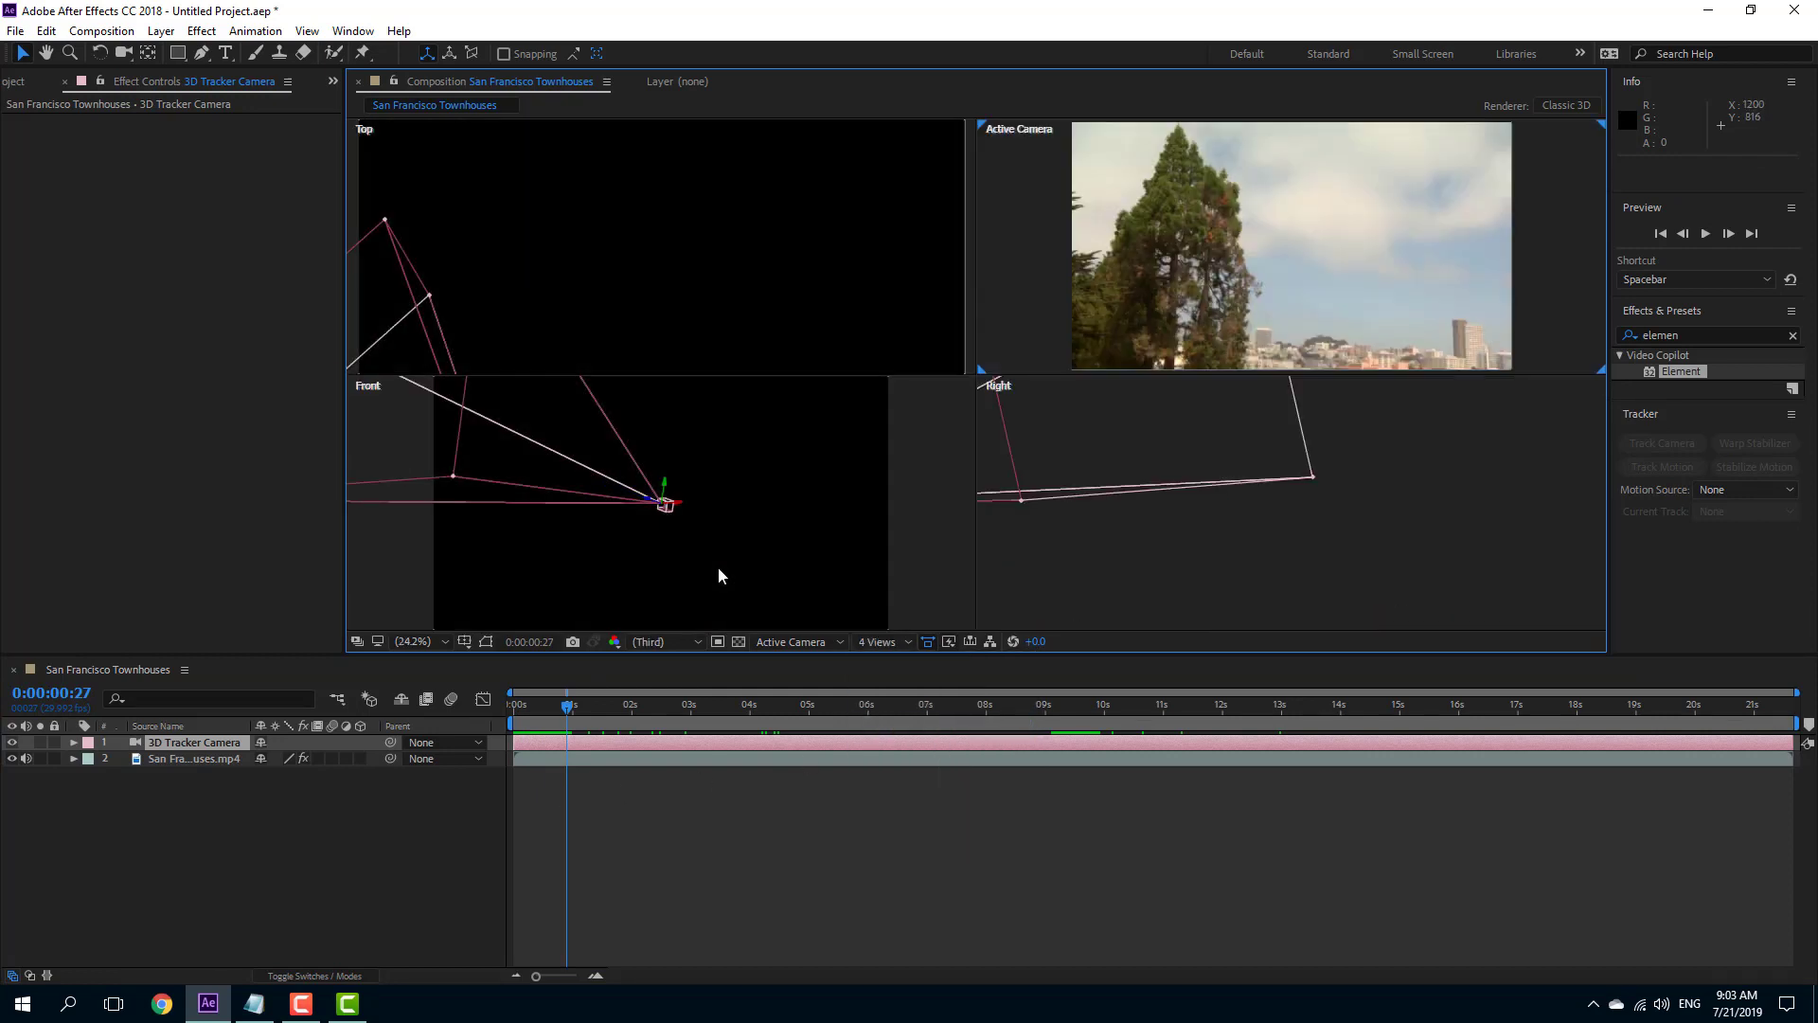
Step: Play the tracked camera's movement across the four views and restore the 1 View layout
left_click(301, 848)
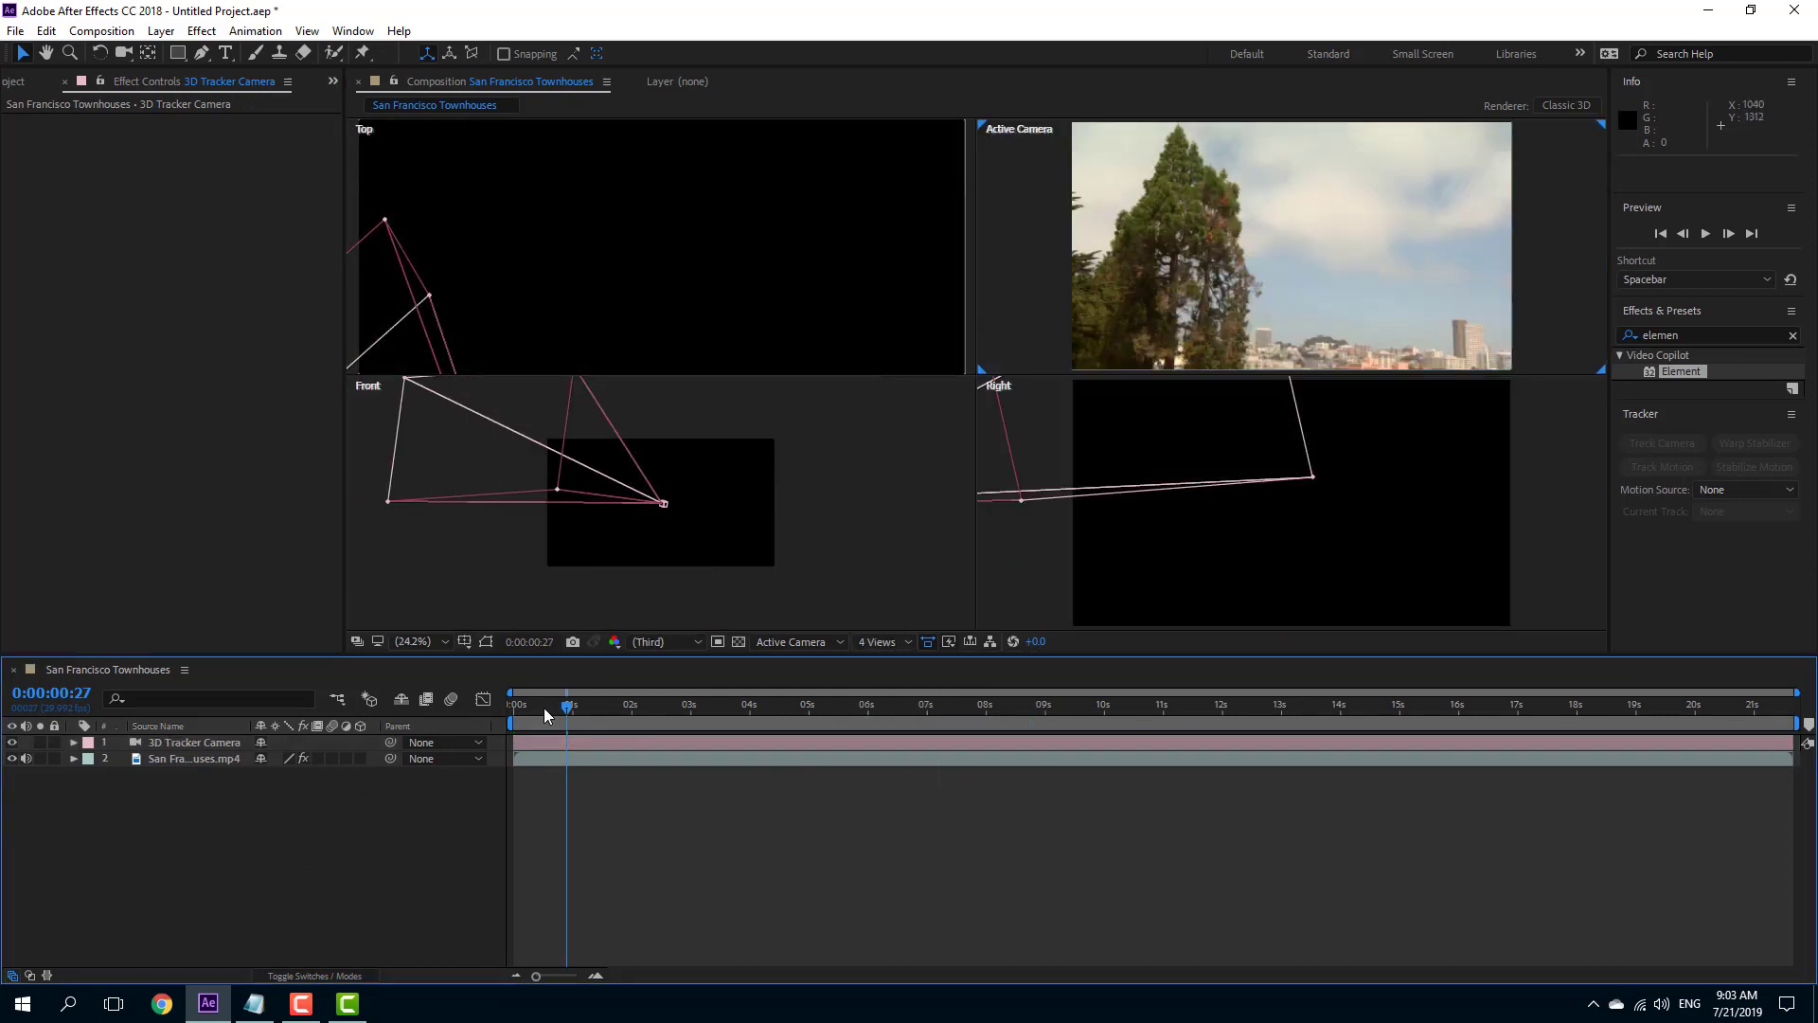
left_click_drag(546, 715, 476, 709)
key("space")
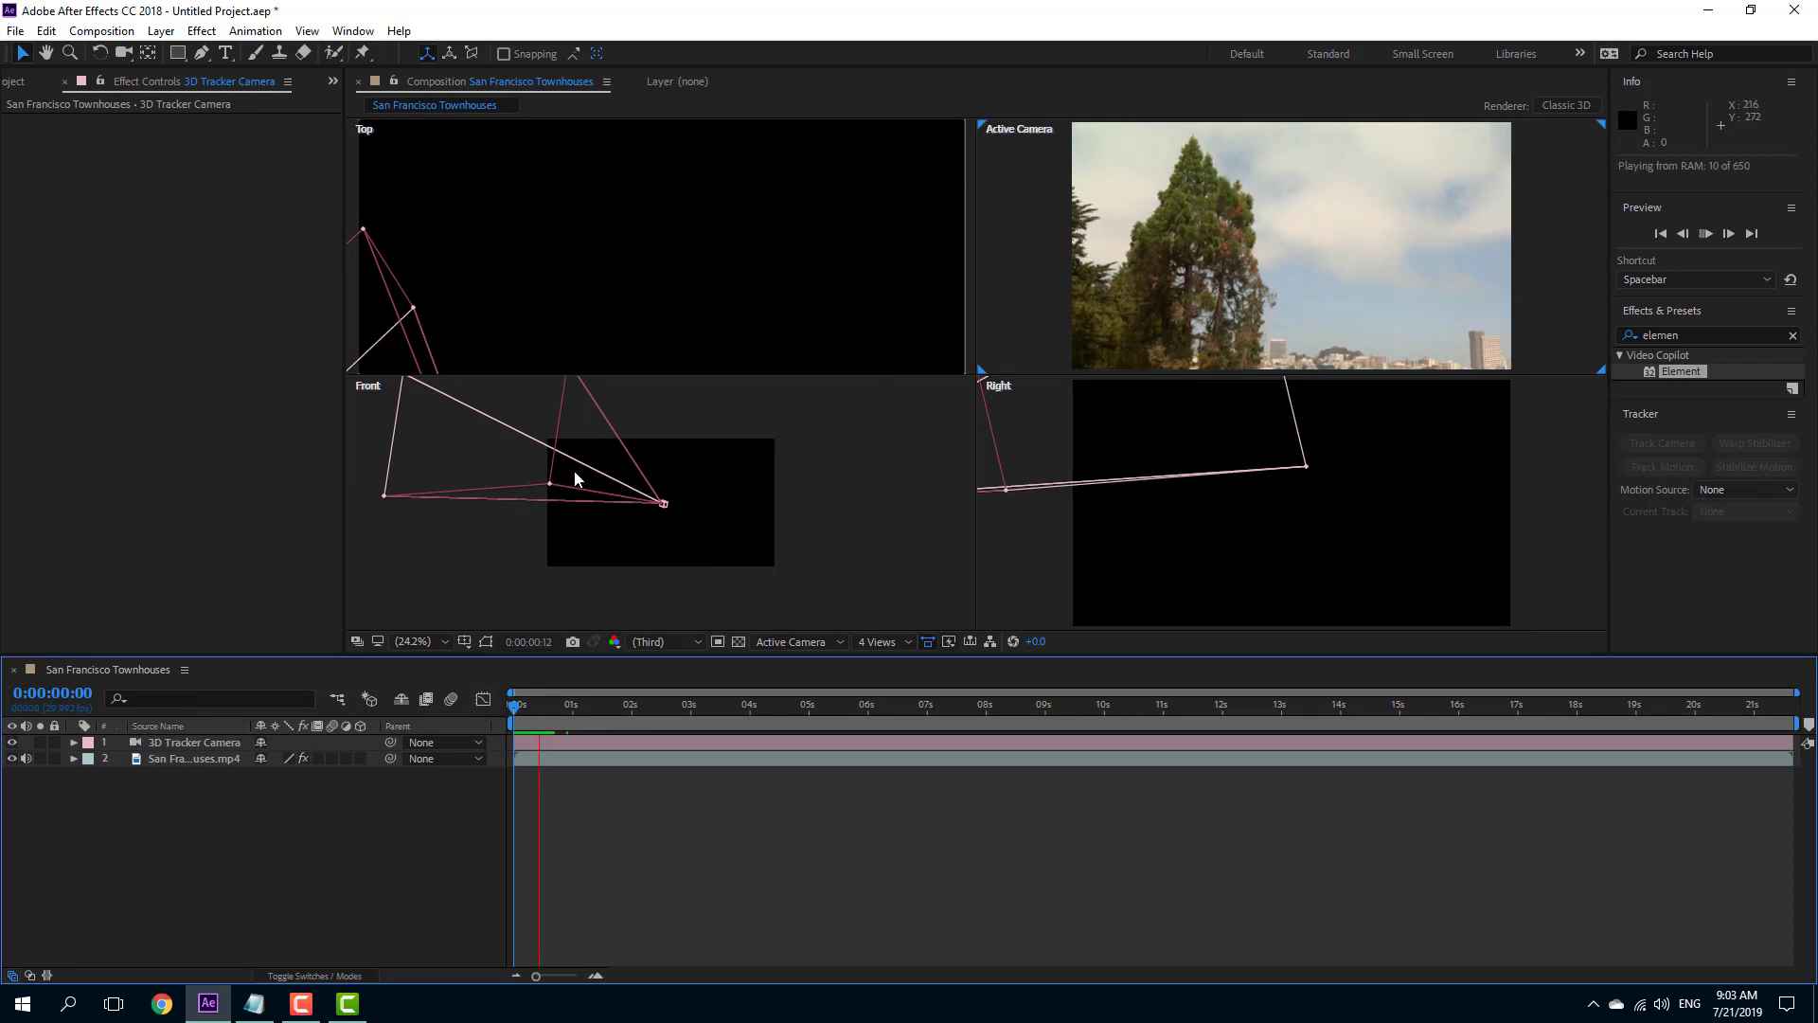
key("space")
left_click(490, 576)
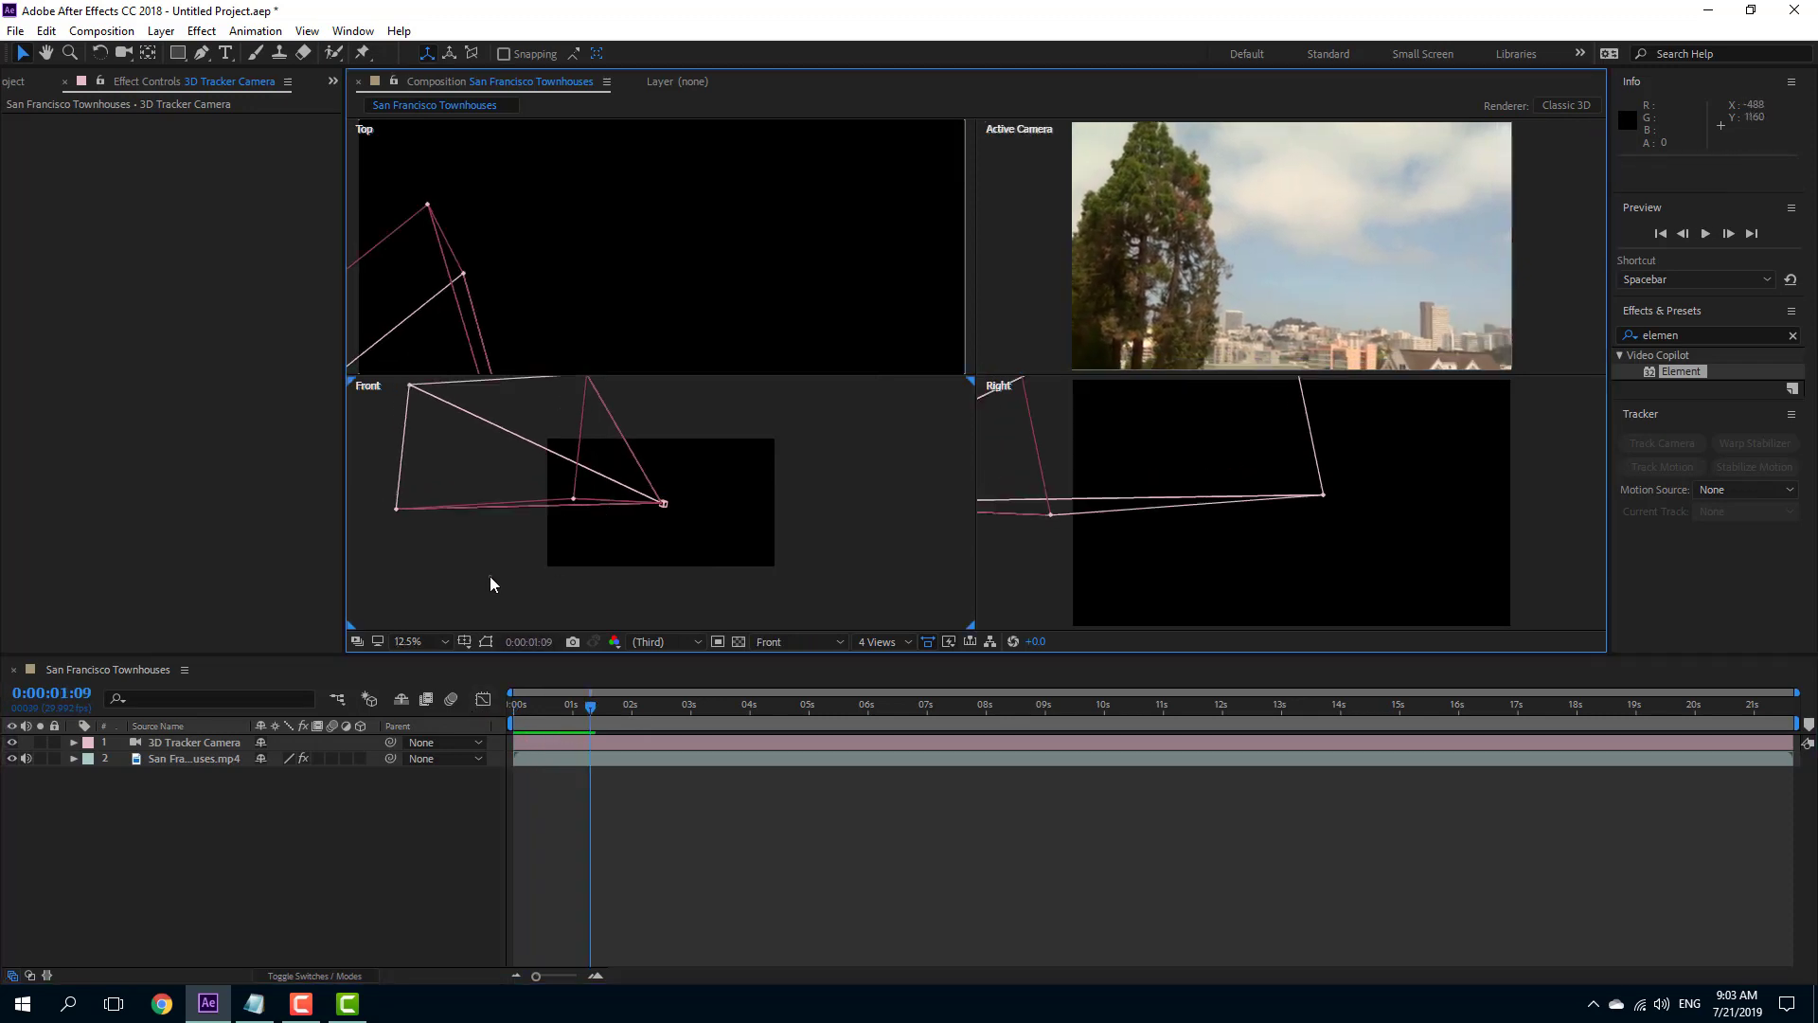
key("space")
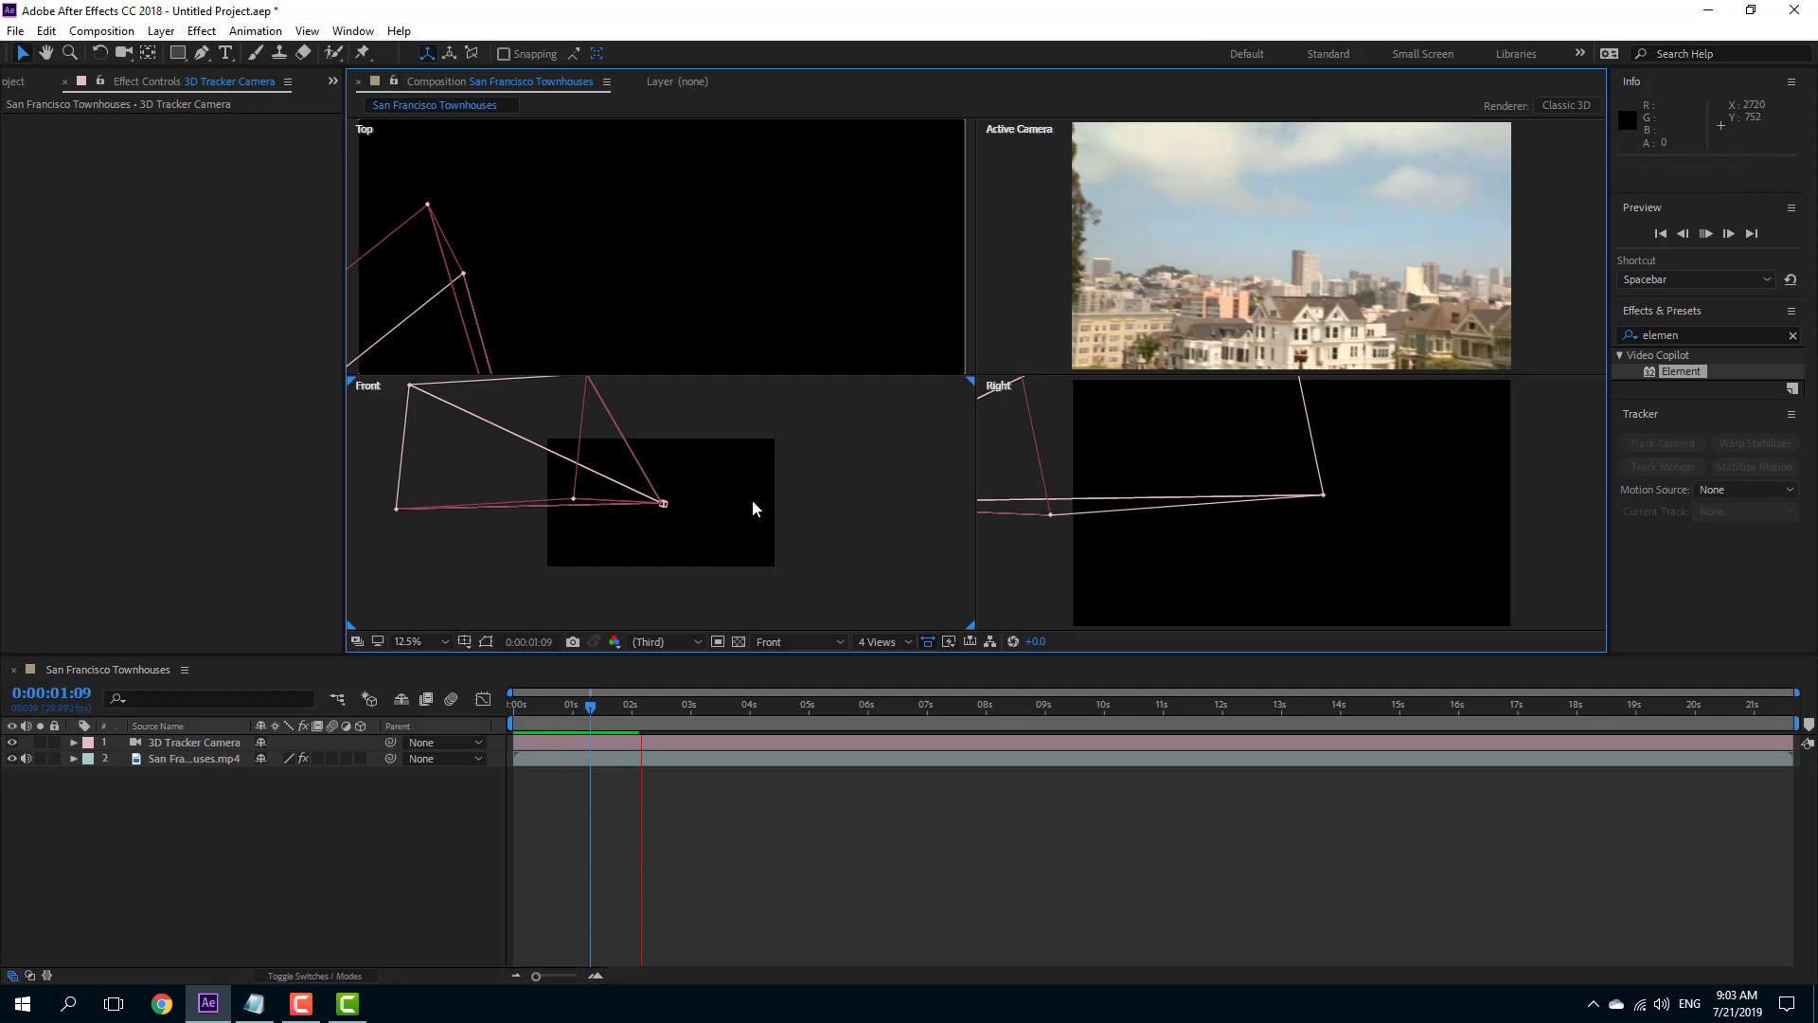
left_click(218, 745)
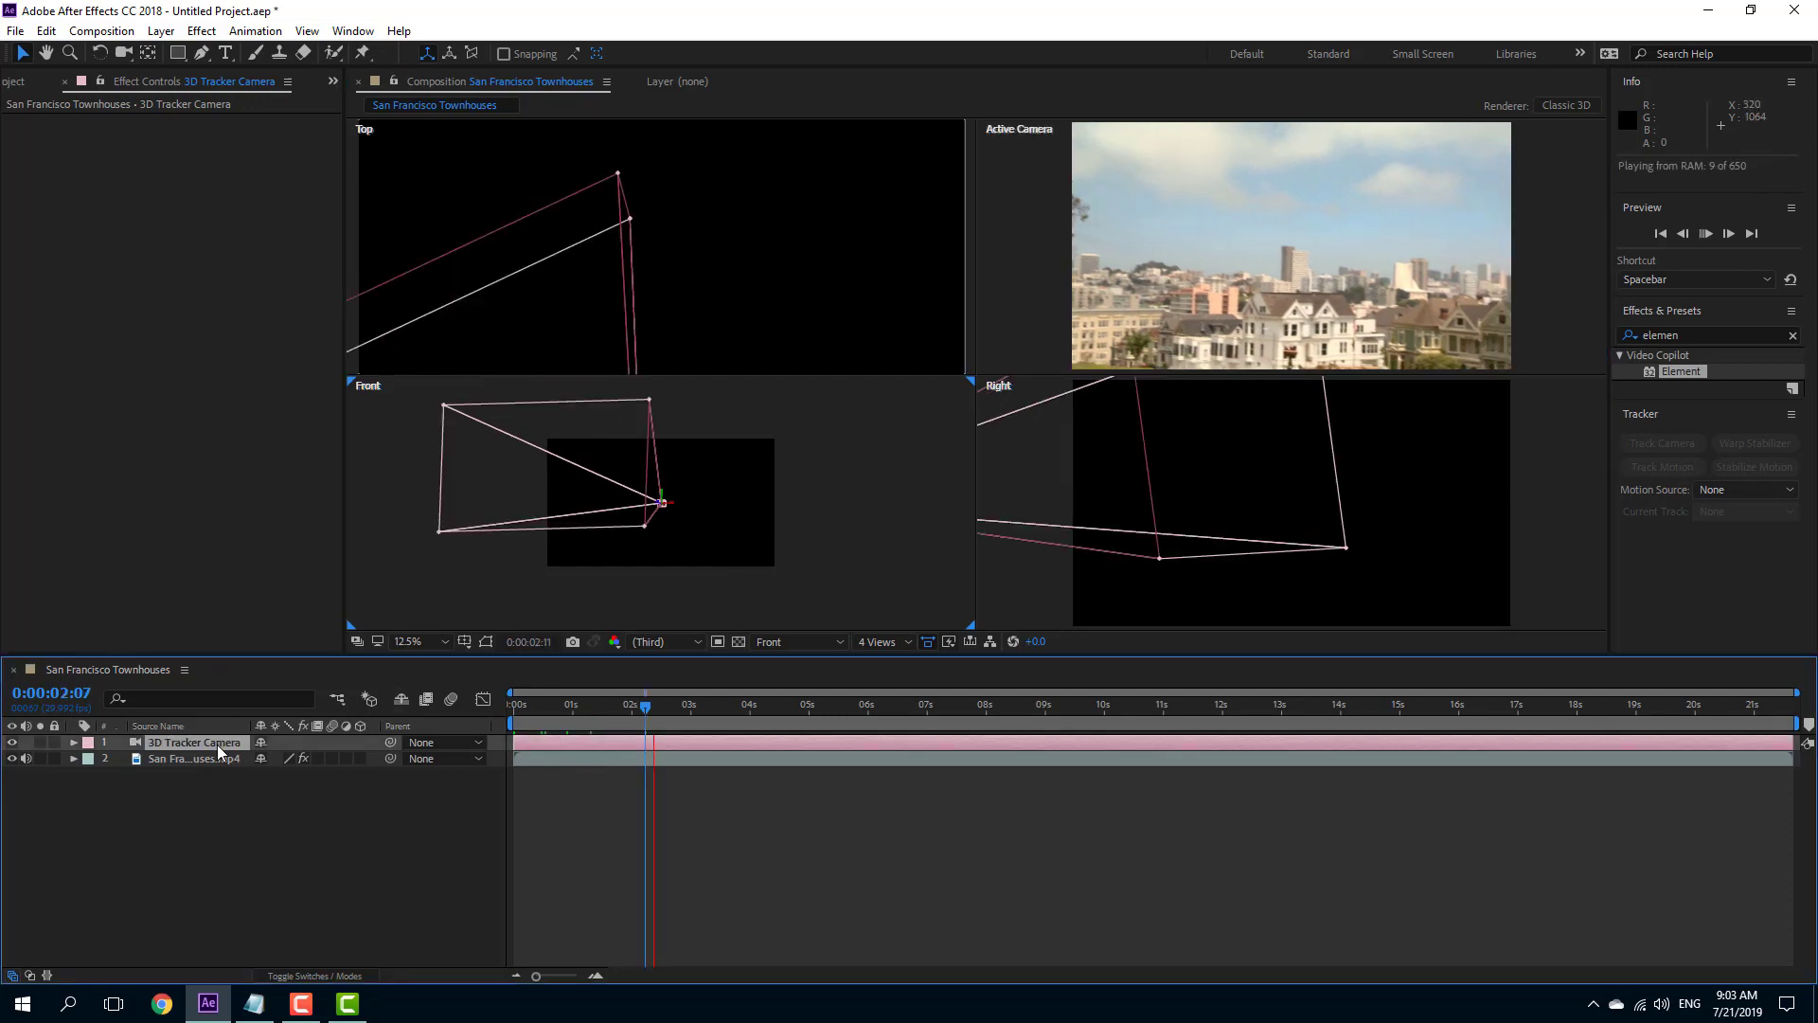
key("space")
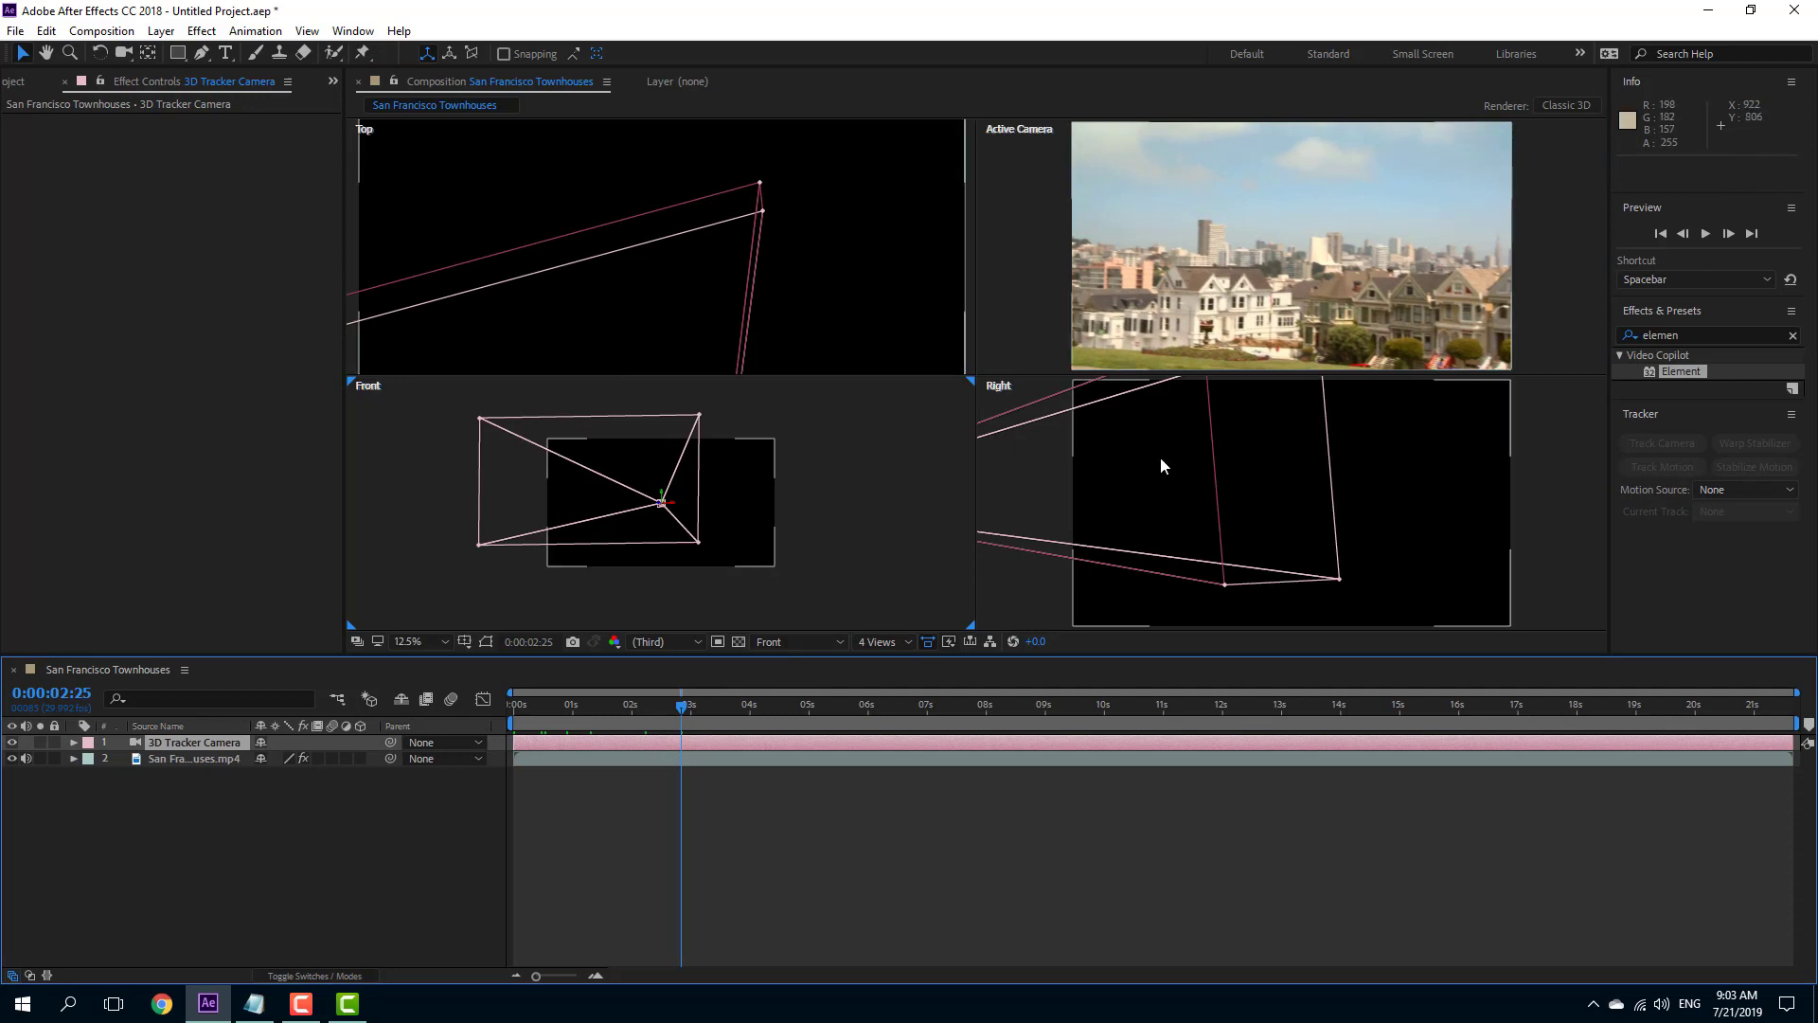
left_click(540, 716)
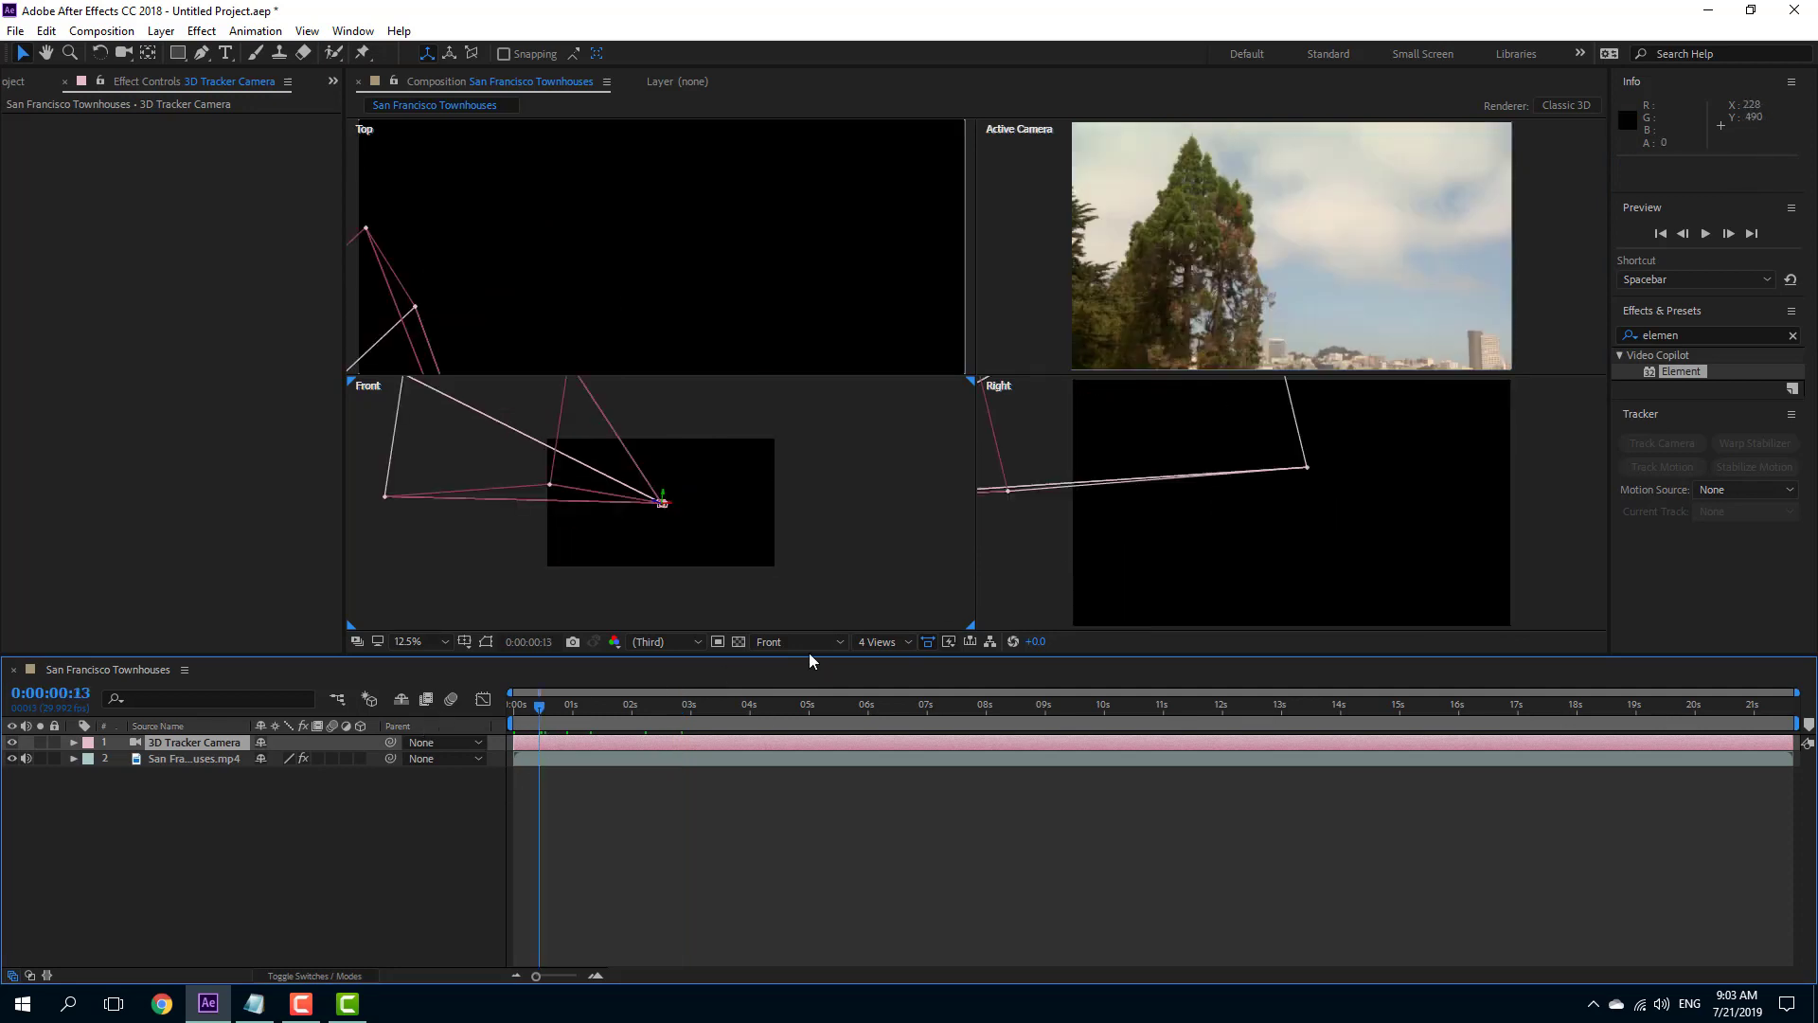
left_click(875, 642)
left_click(885, 662)
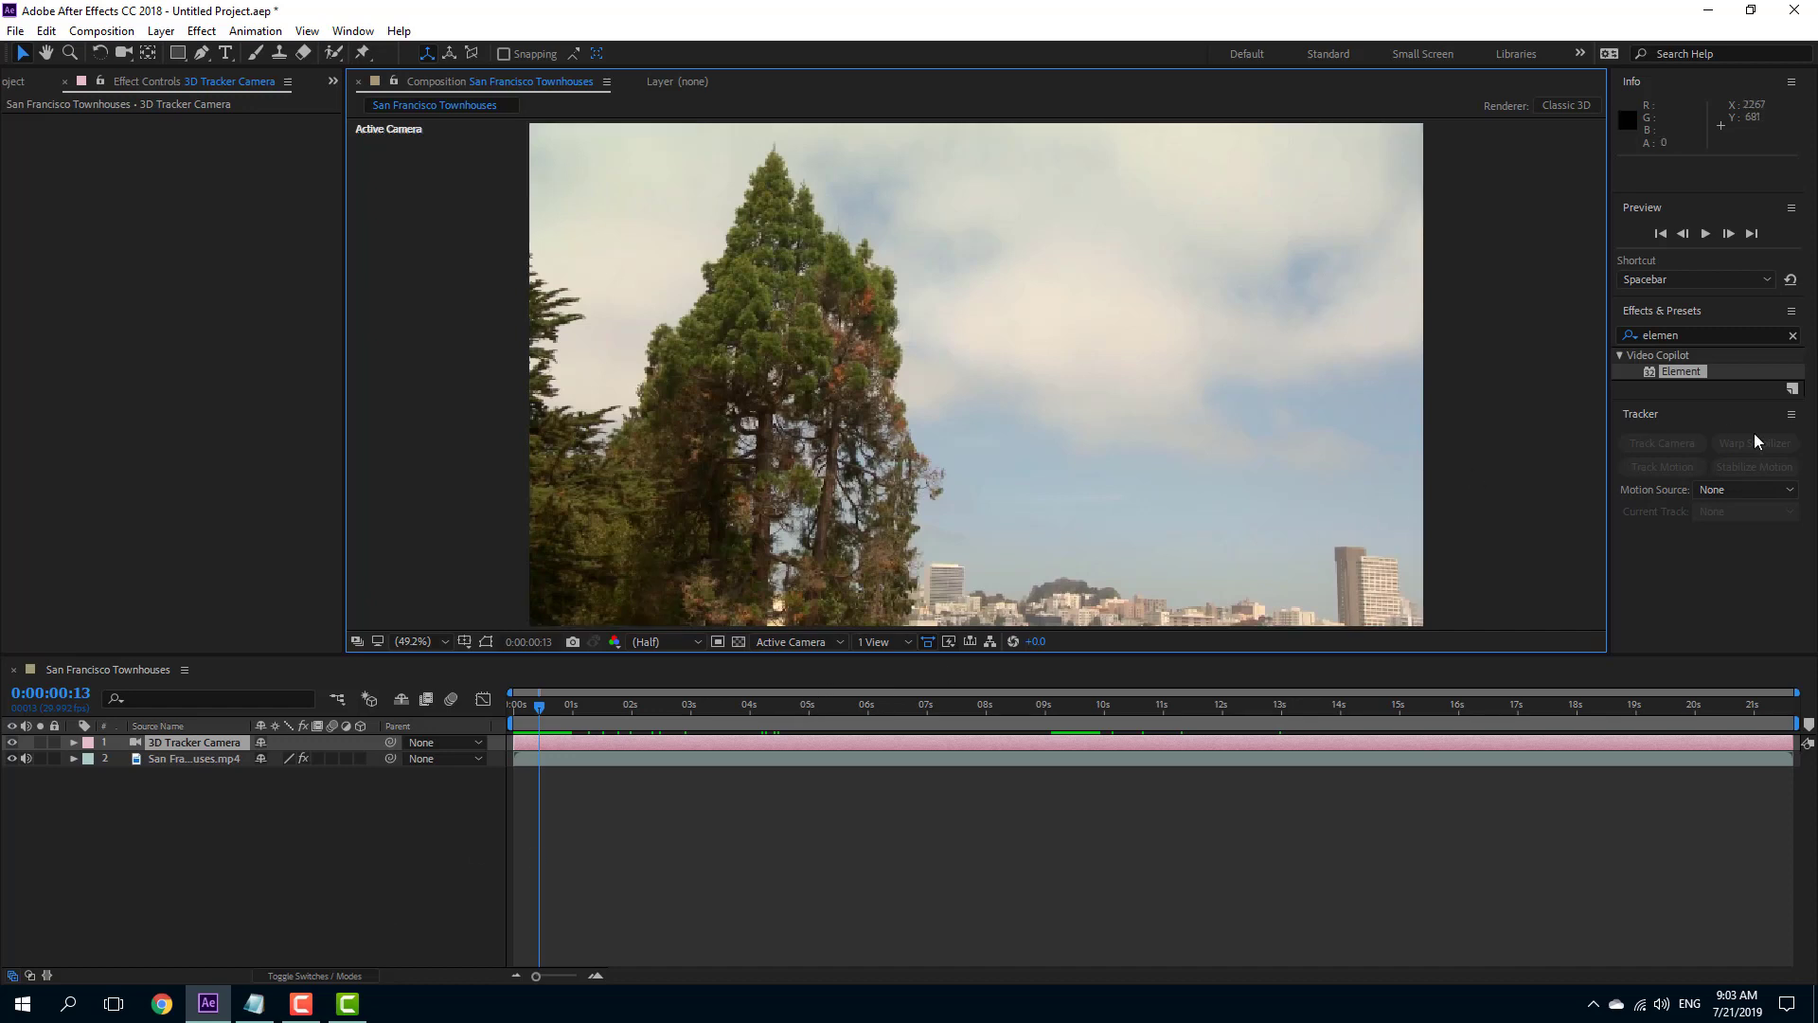
Step: Create a 1920 x 1080 px orange solid and place it directly below the 3D Tracker Camera layer
right_click(321, 856)
mouse_move(442, 652)
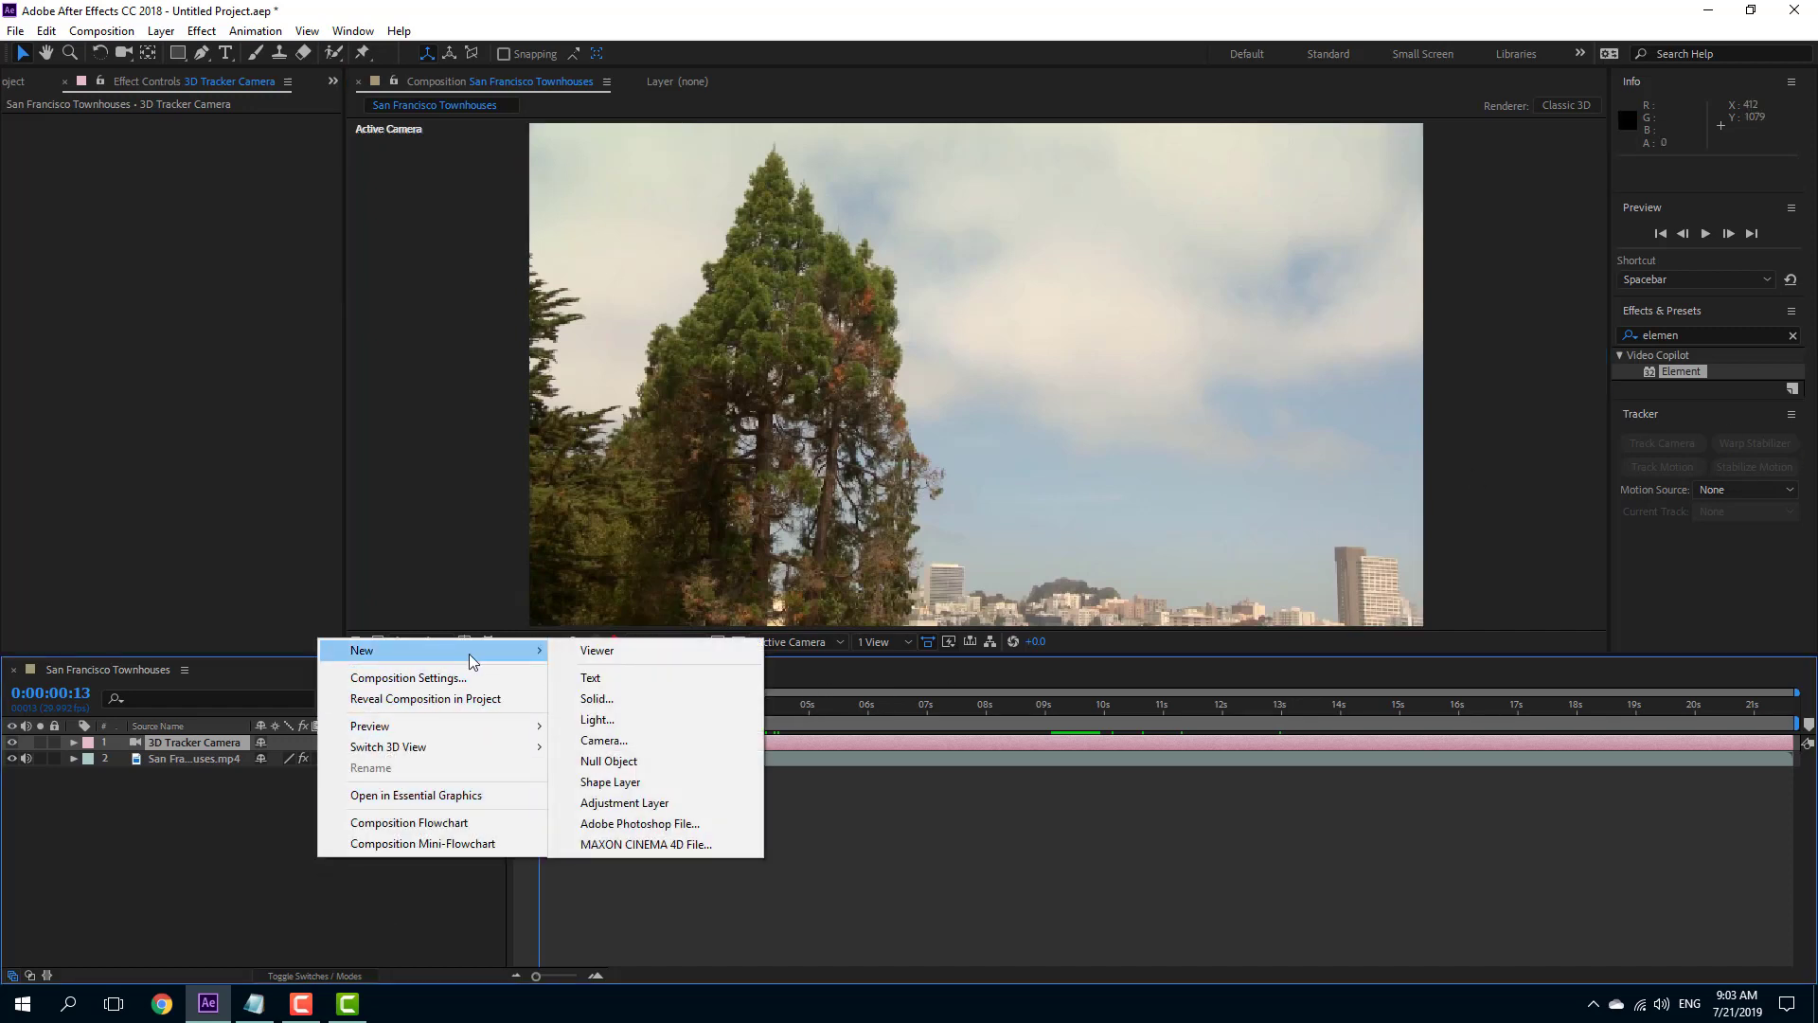
left_click(686, 696)
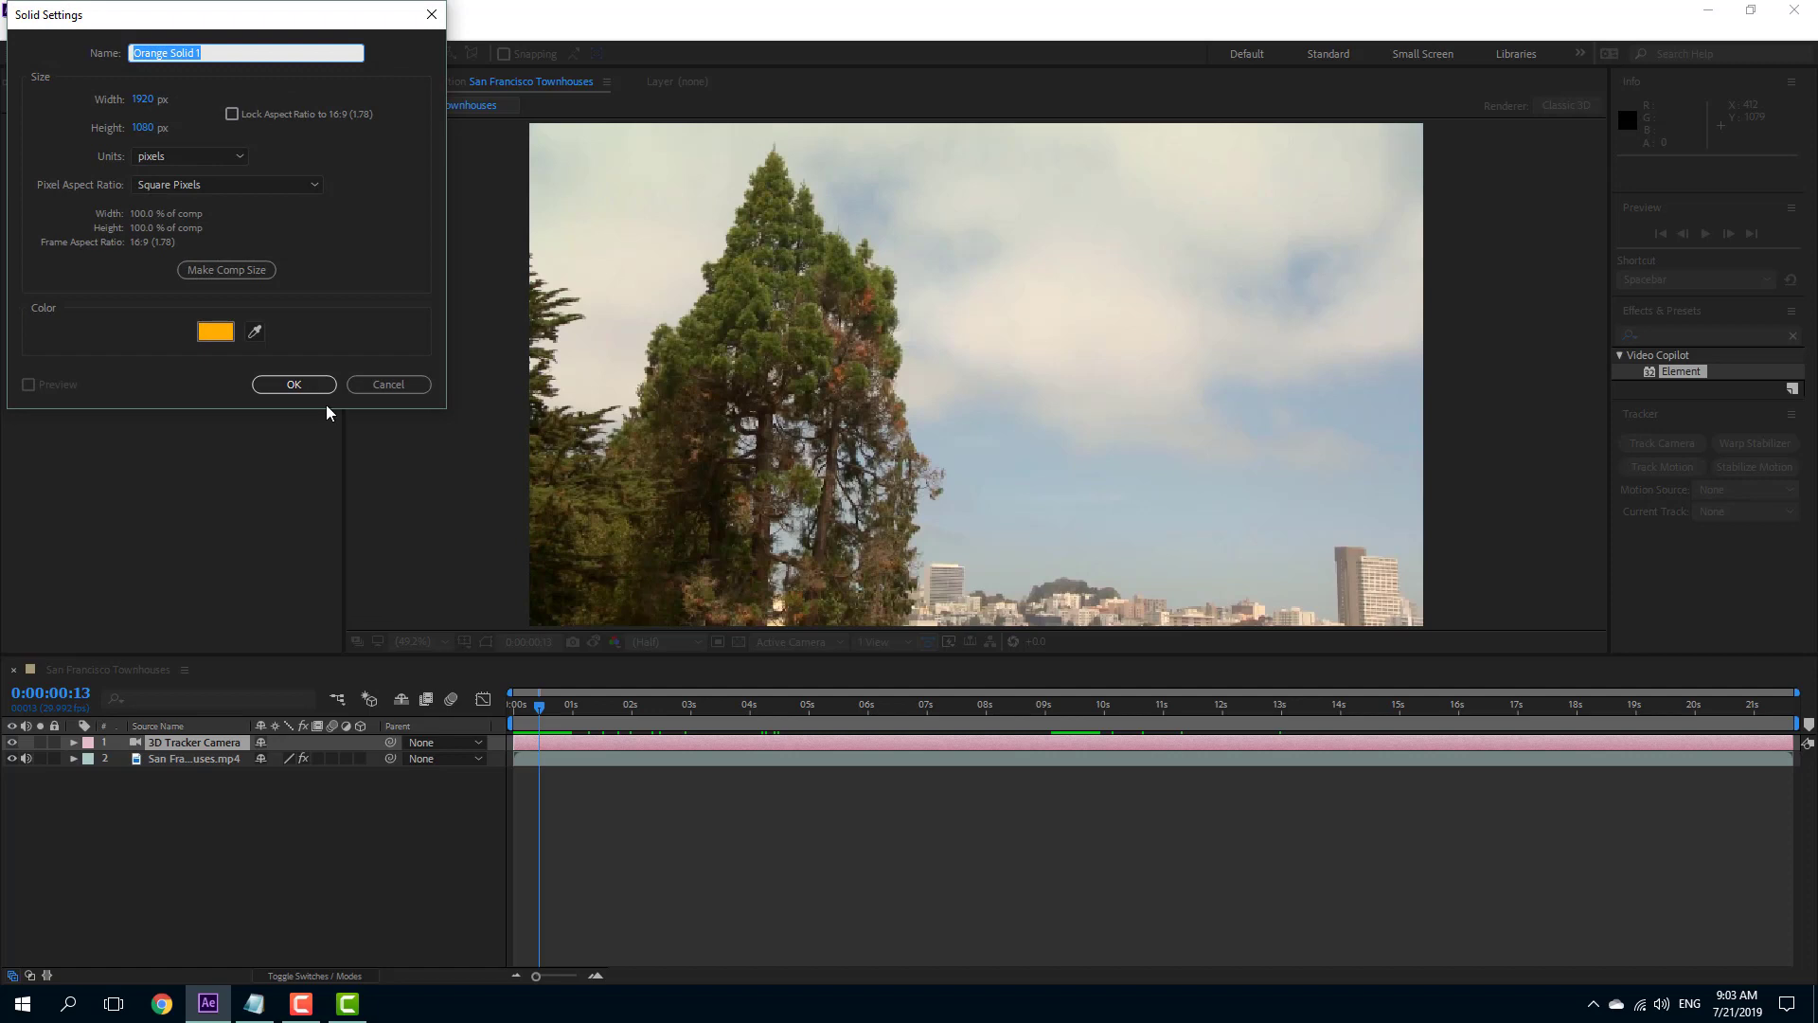
left_click(305, 384)
left_click_drag(208, 762, 211, 769)
Step: Apply the Video Copilot Element effect to the orange solid and open its Scene Setup at 0:00:00:00
left_click_drag(1681, 381, 172, 758)
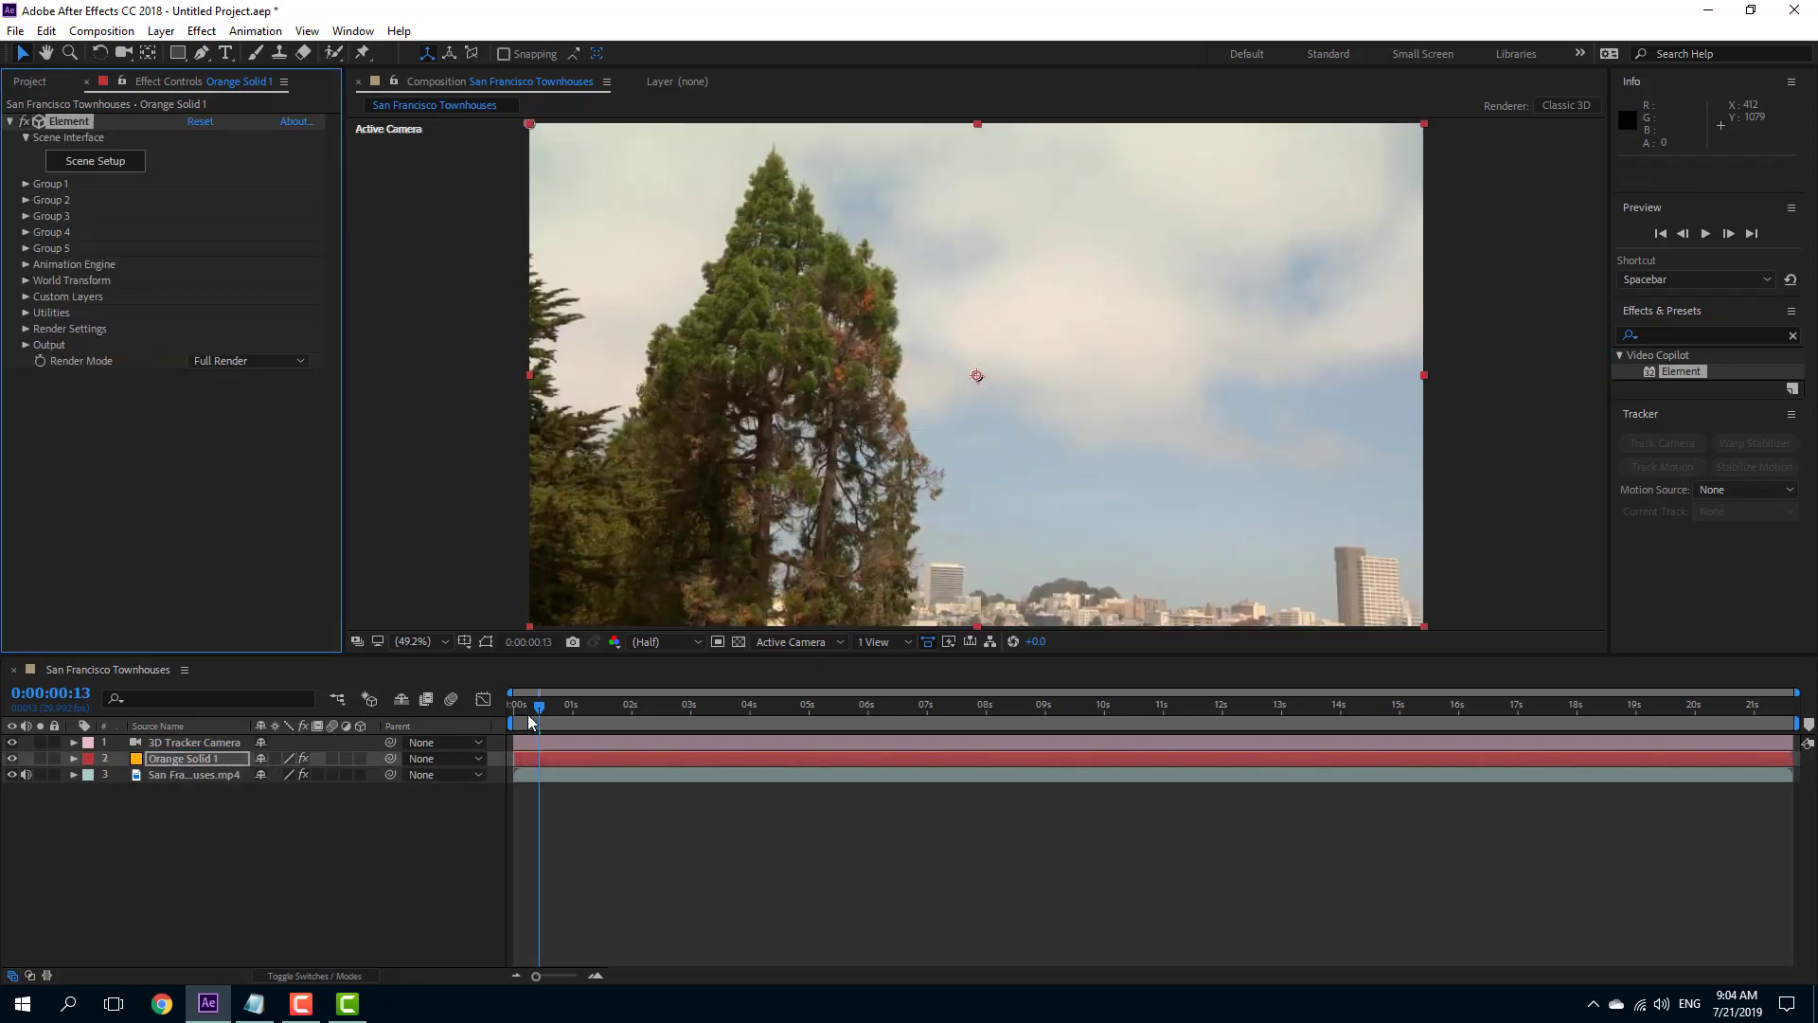
left_click_drag(526, 714, 494, 726)
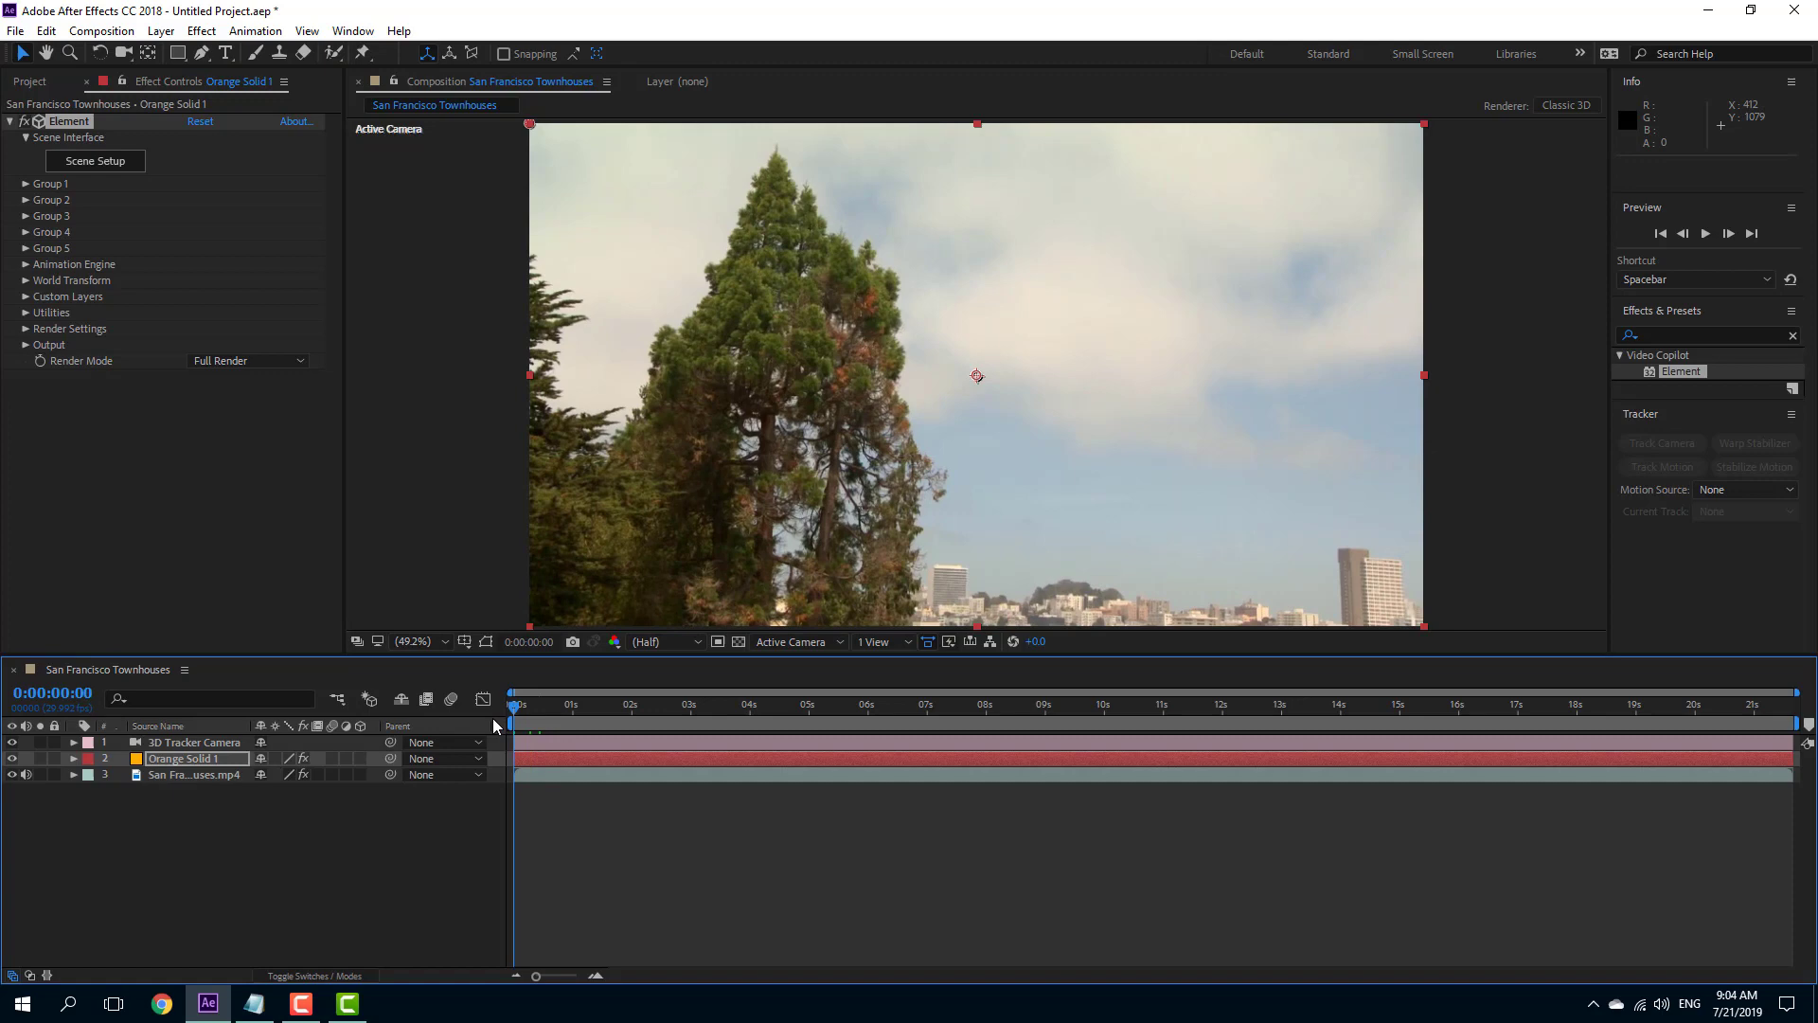
left_click(108, 162)
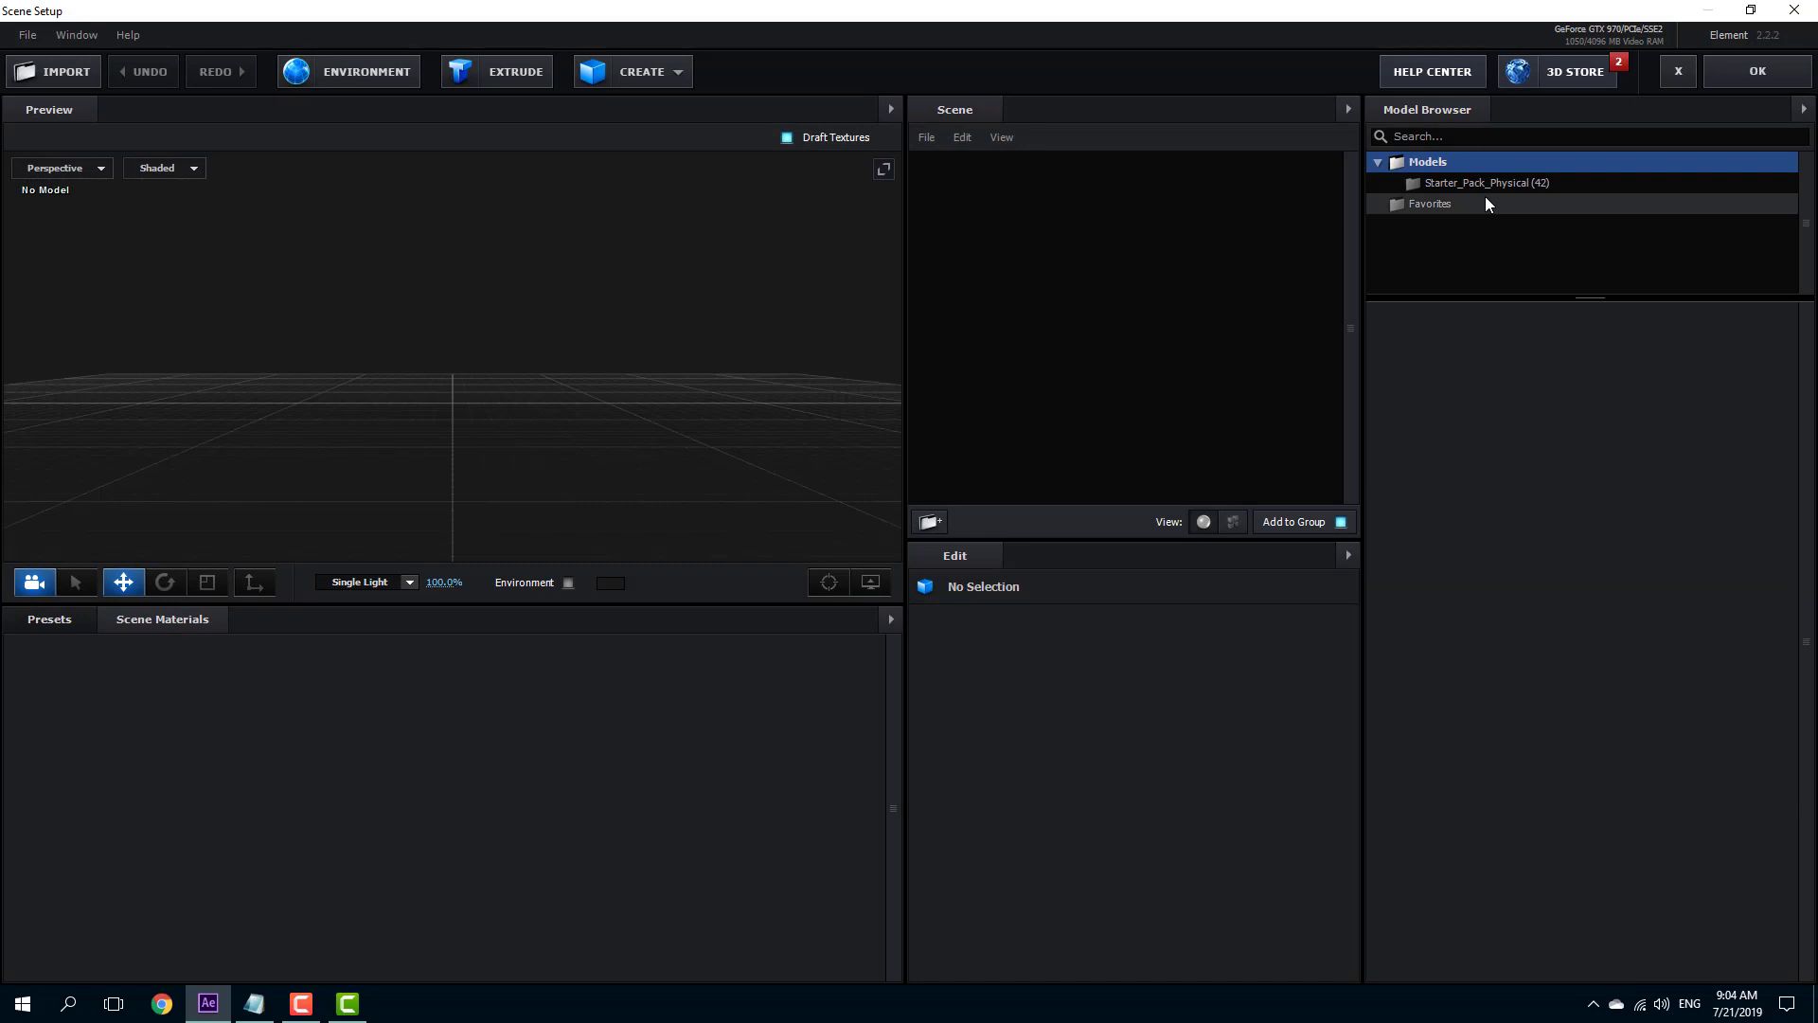
Step: Add the rock_01 model from Starter_Pack_Physical to the Element scene and accept the setup
left_click(1453, 179)
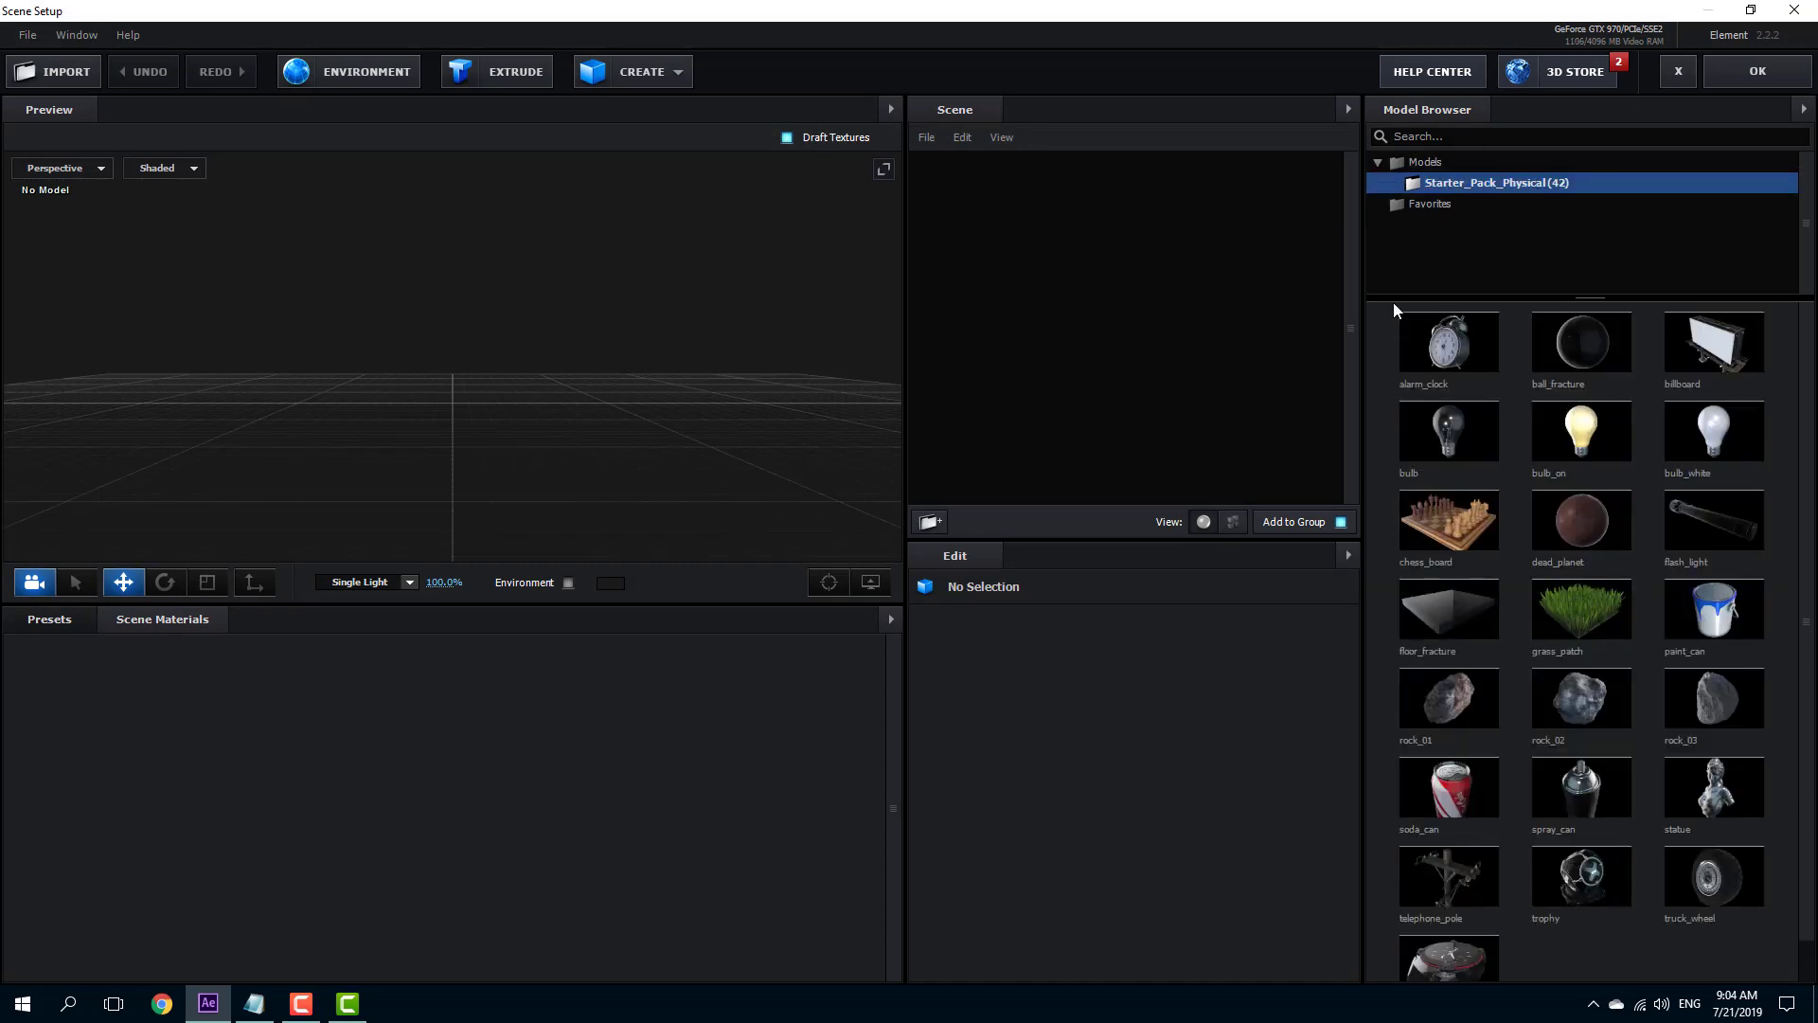
scroll(1589, 739, "down", 1)
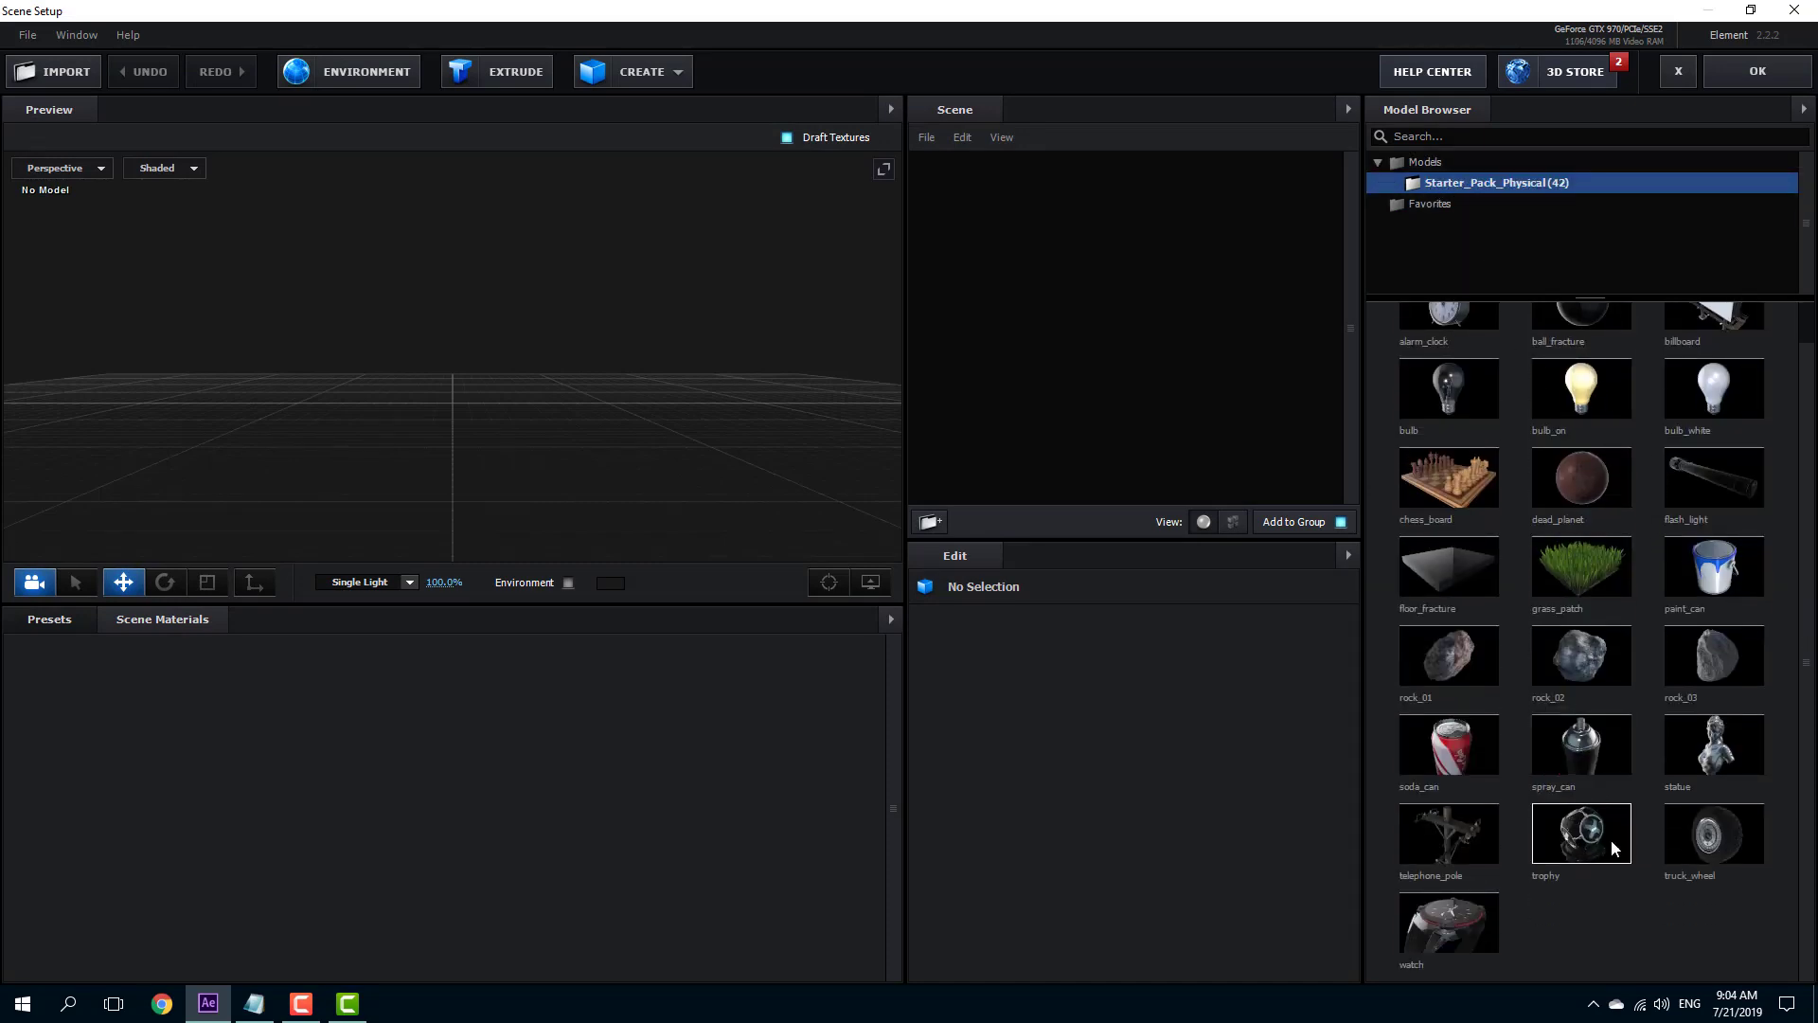
scroll(1611, 793, "up", 1)
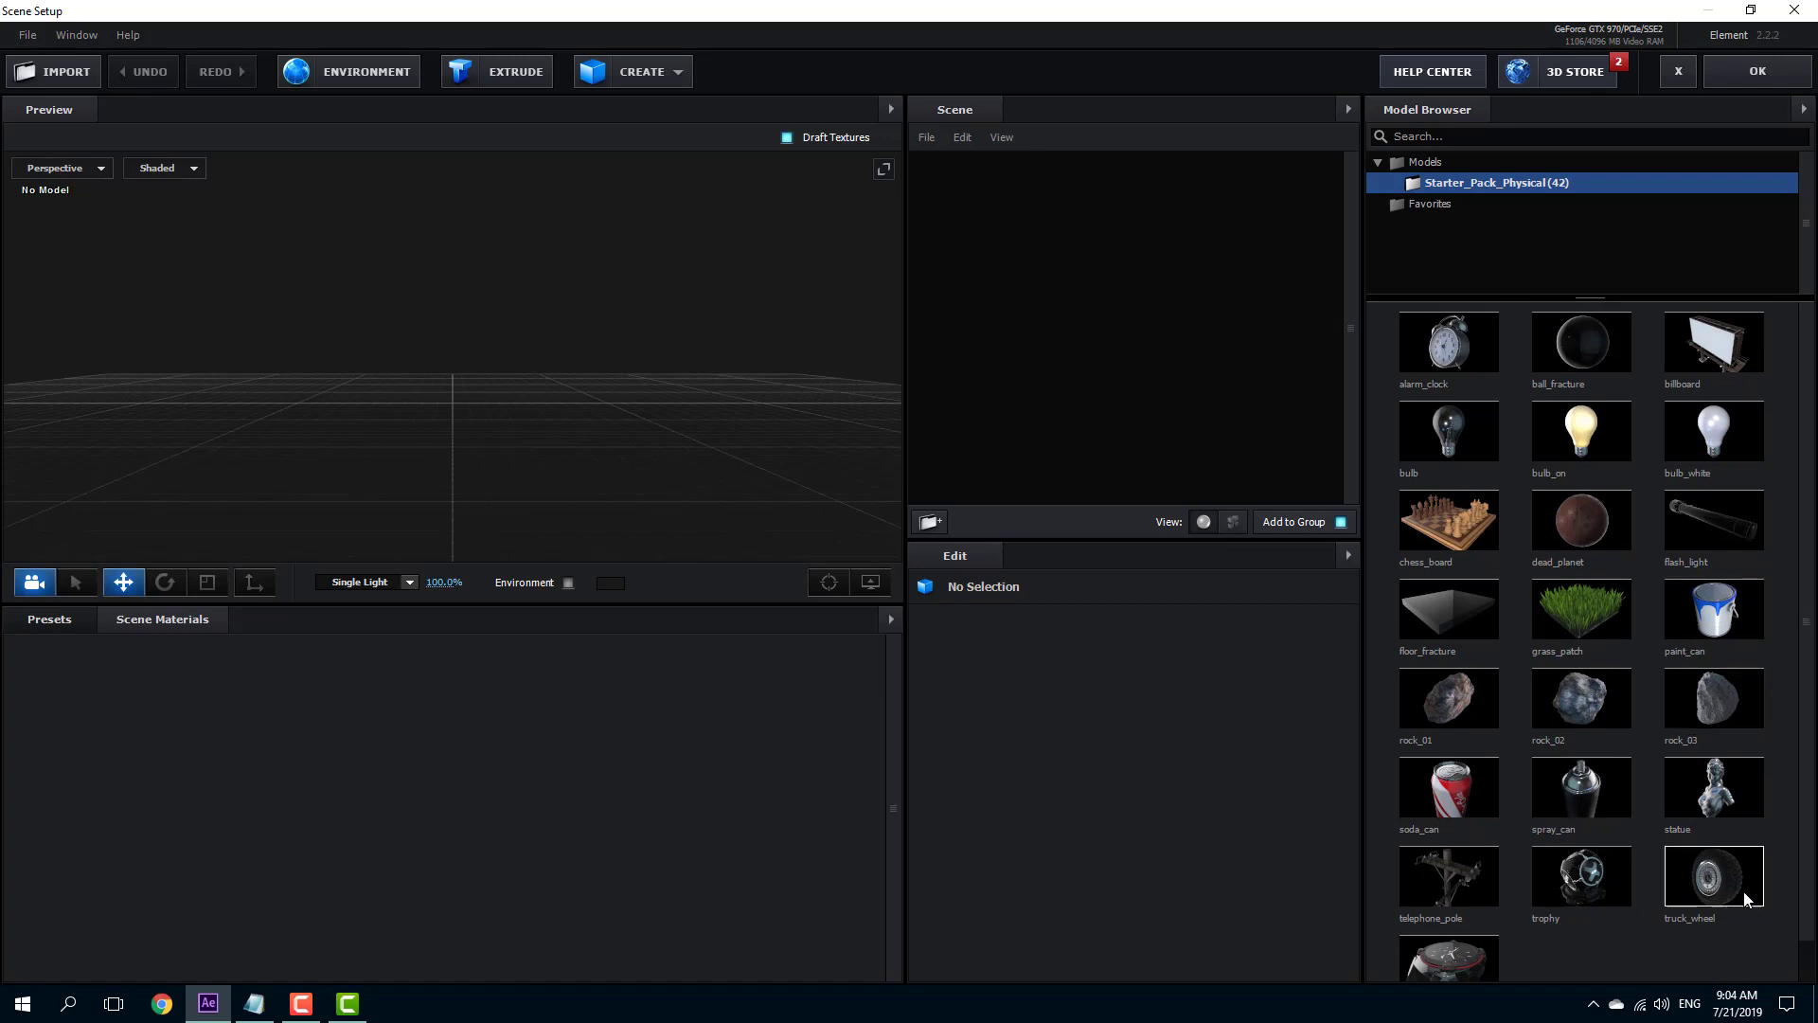
double_click(1494, 725)
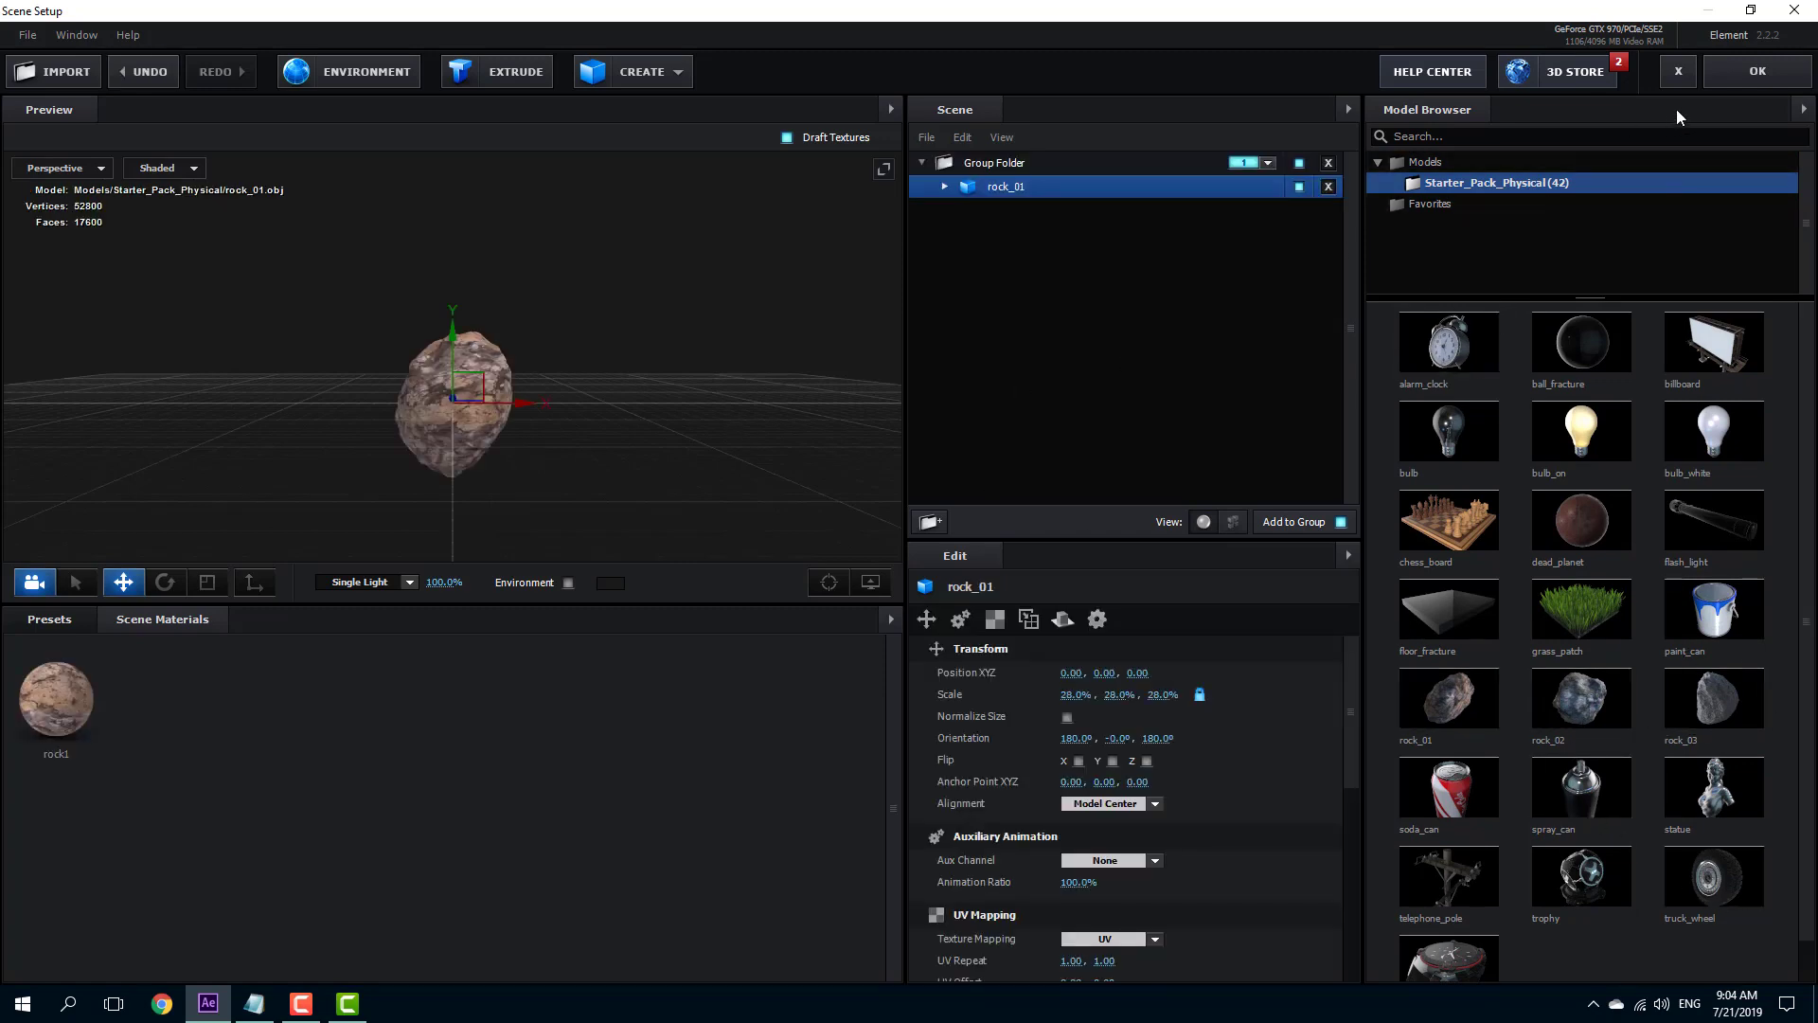
left_click(1737, 72)
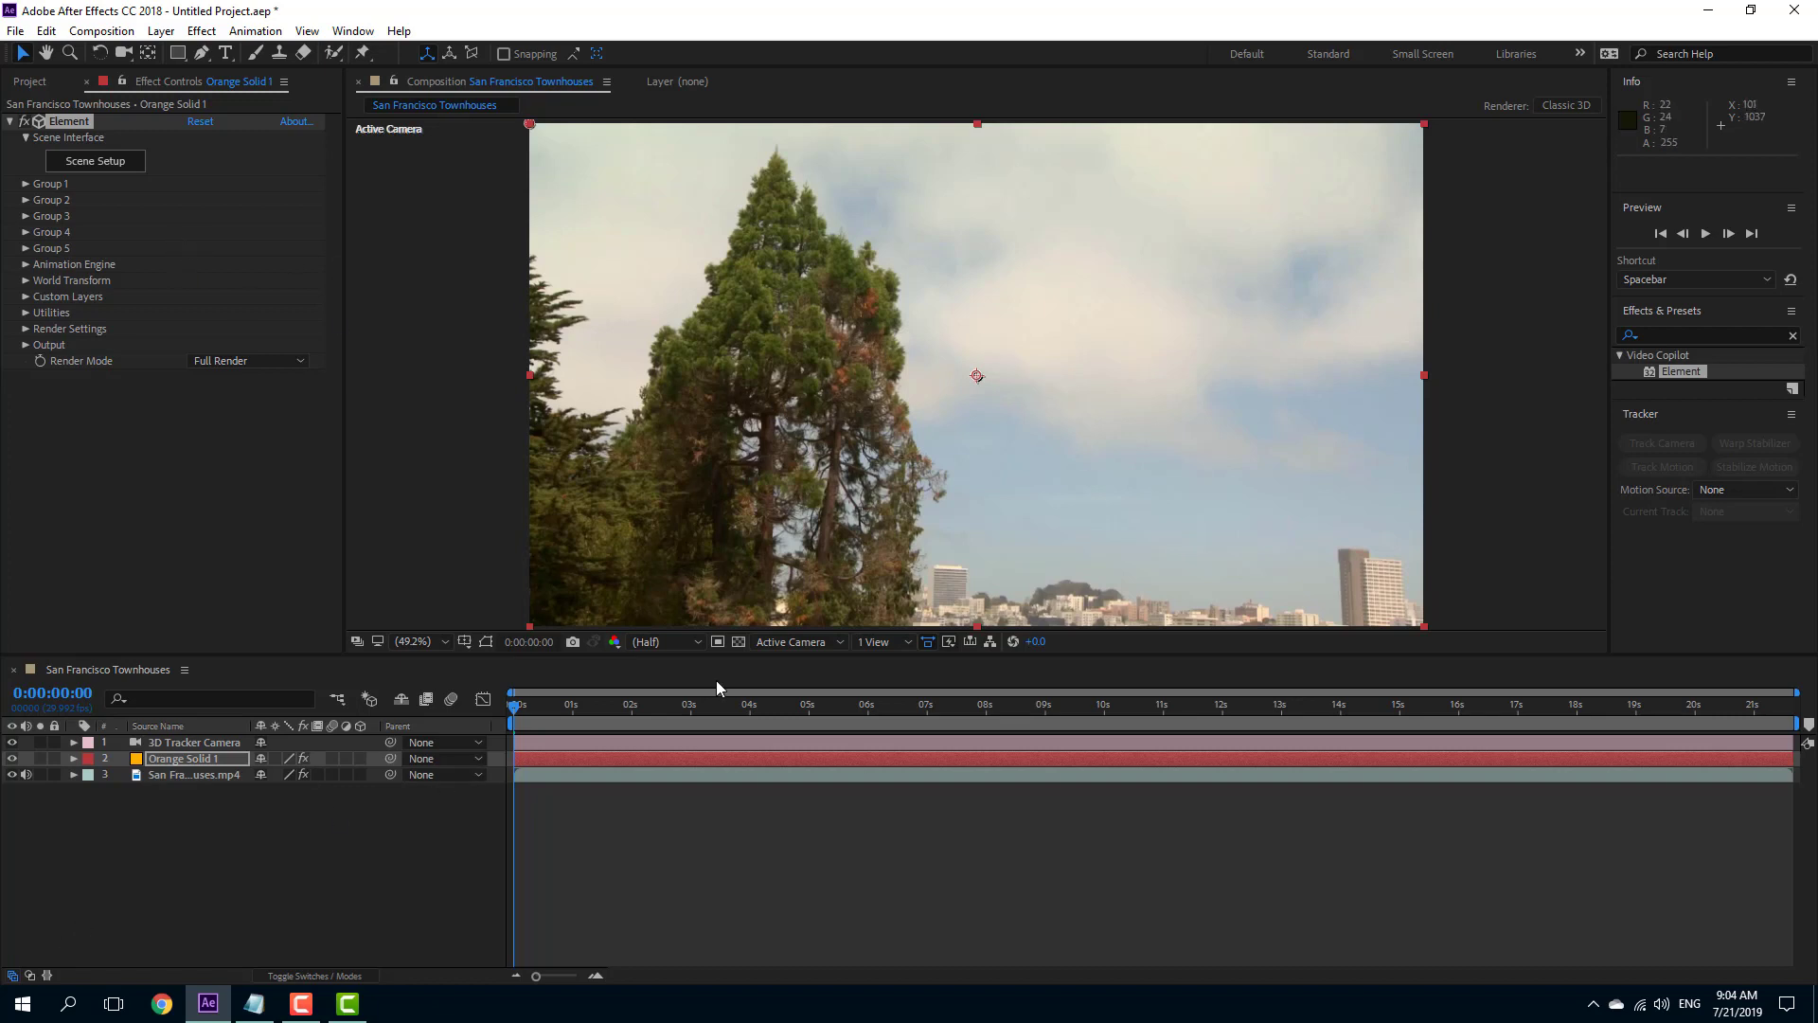
Step: Expand the solid's Element Group 1 settings and check the rock_01 group assignment in Scene Setup
left_click(207, 783)
left_click(194, 758)
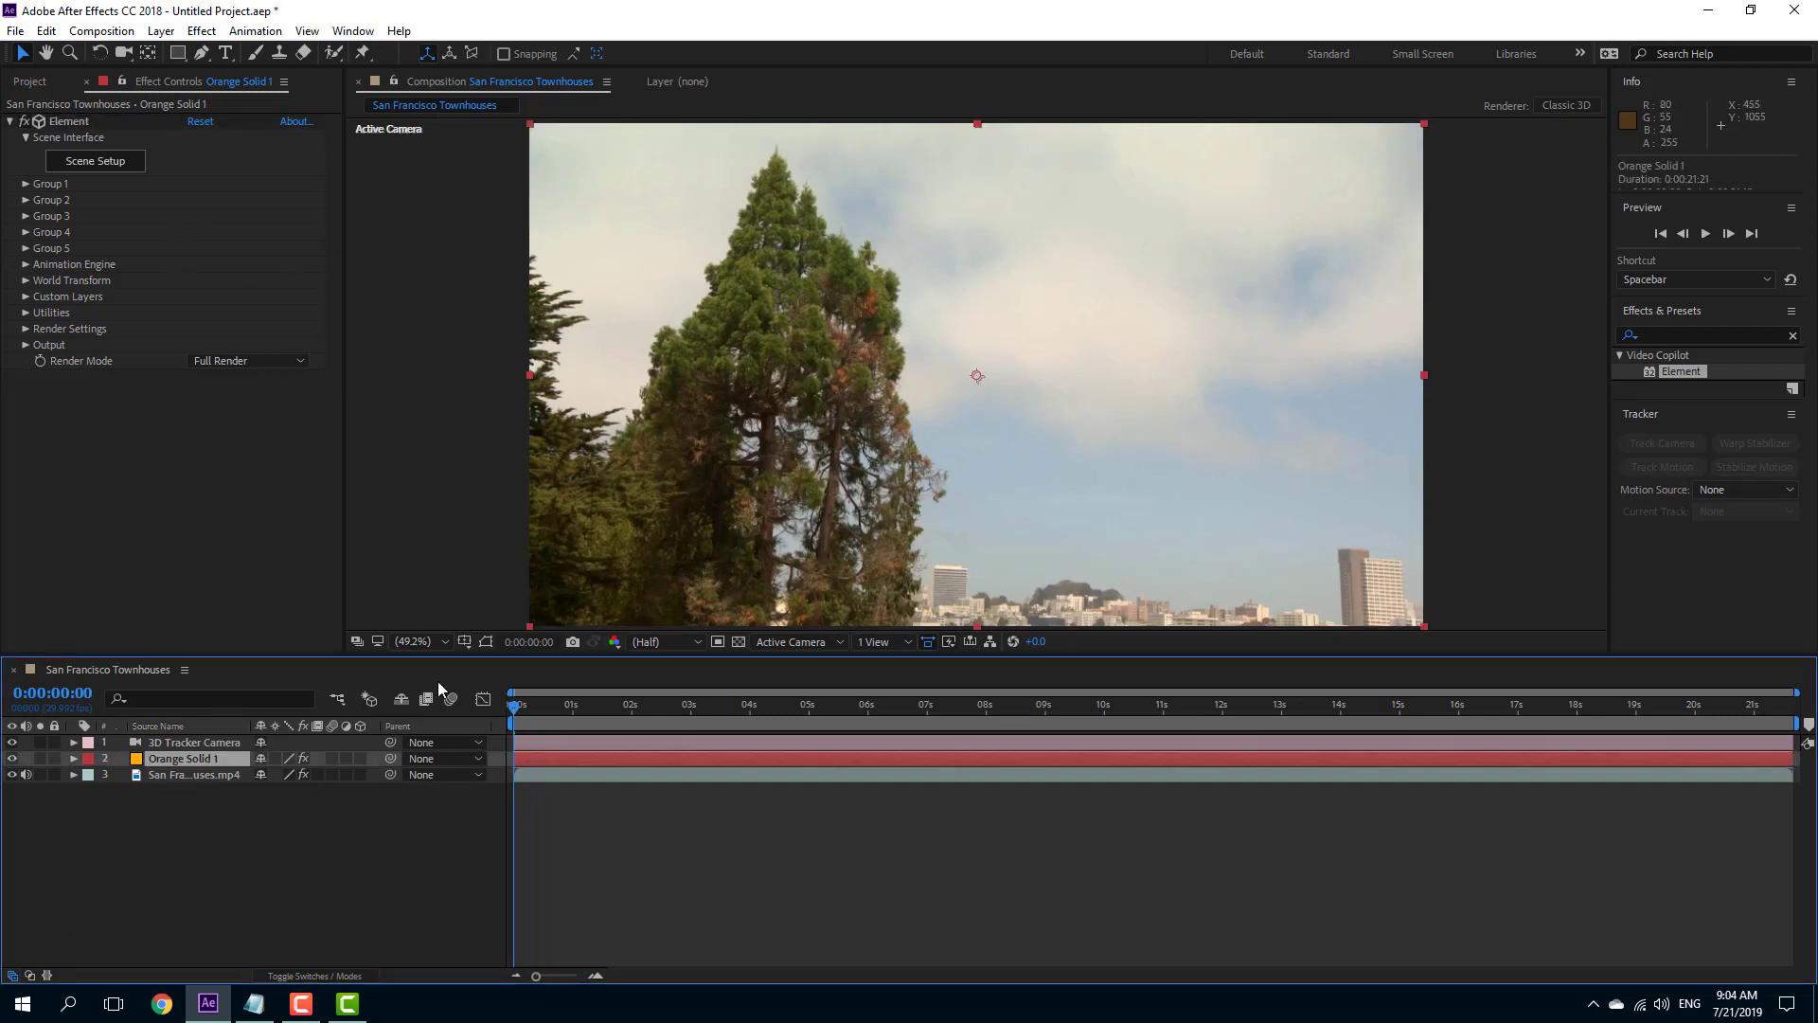
left_click(25, 184)
left_click(100, 171)
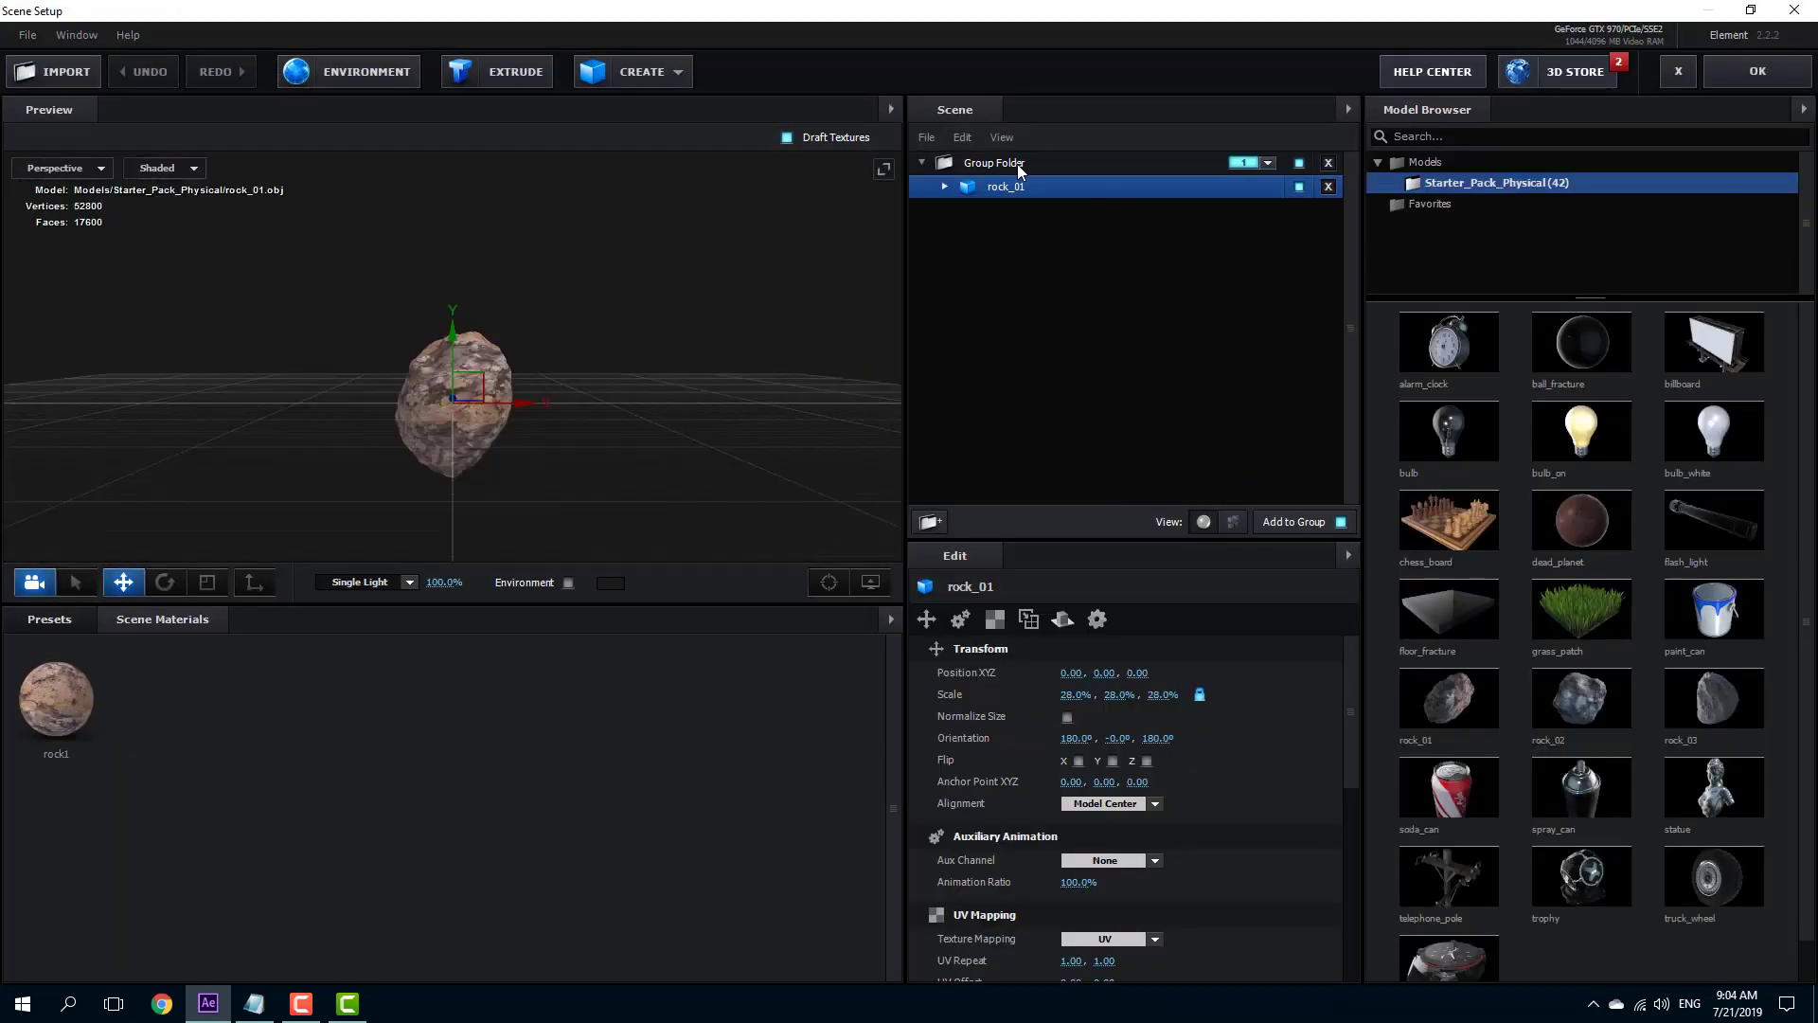
left_click(945, 187)
left_click(1762, 72)
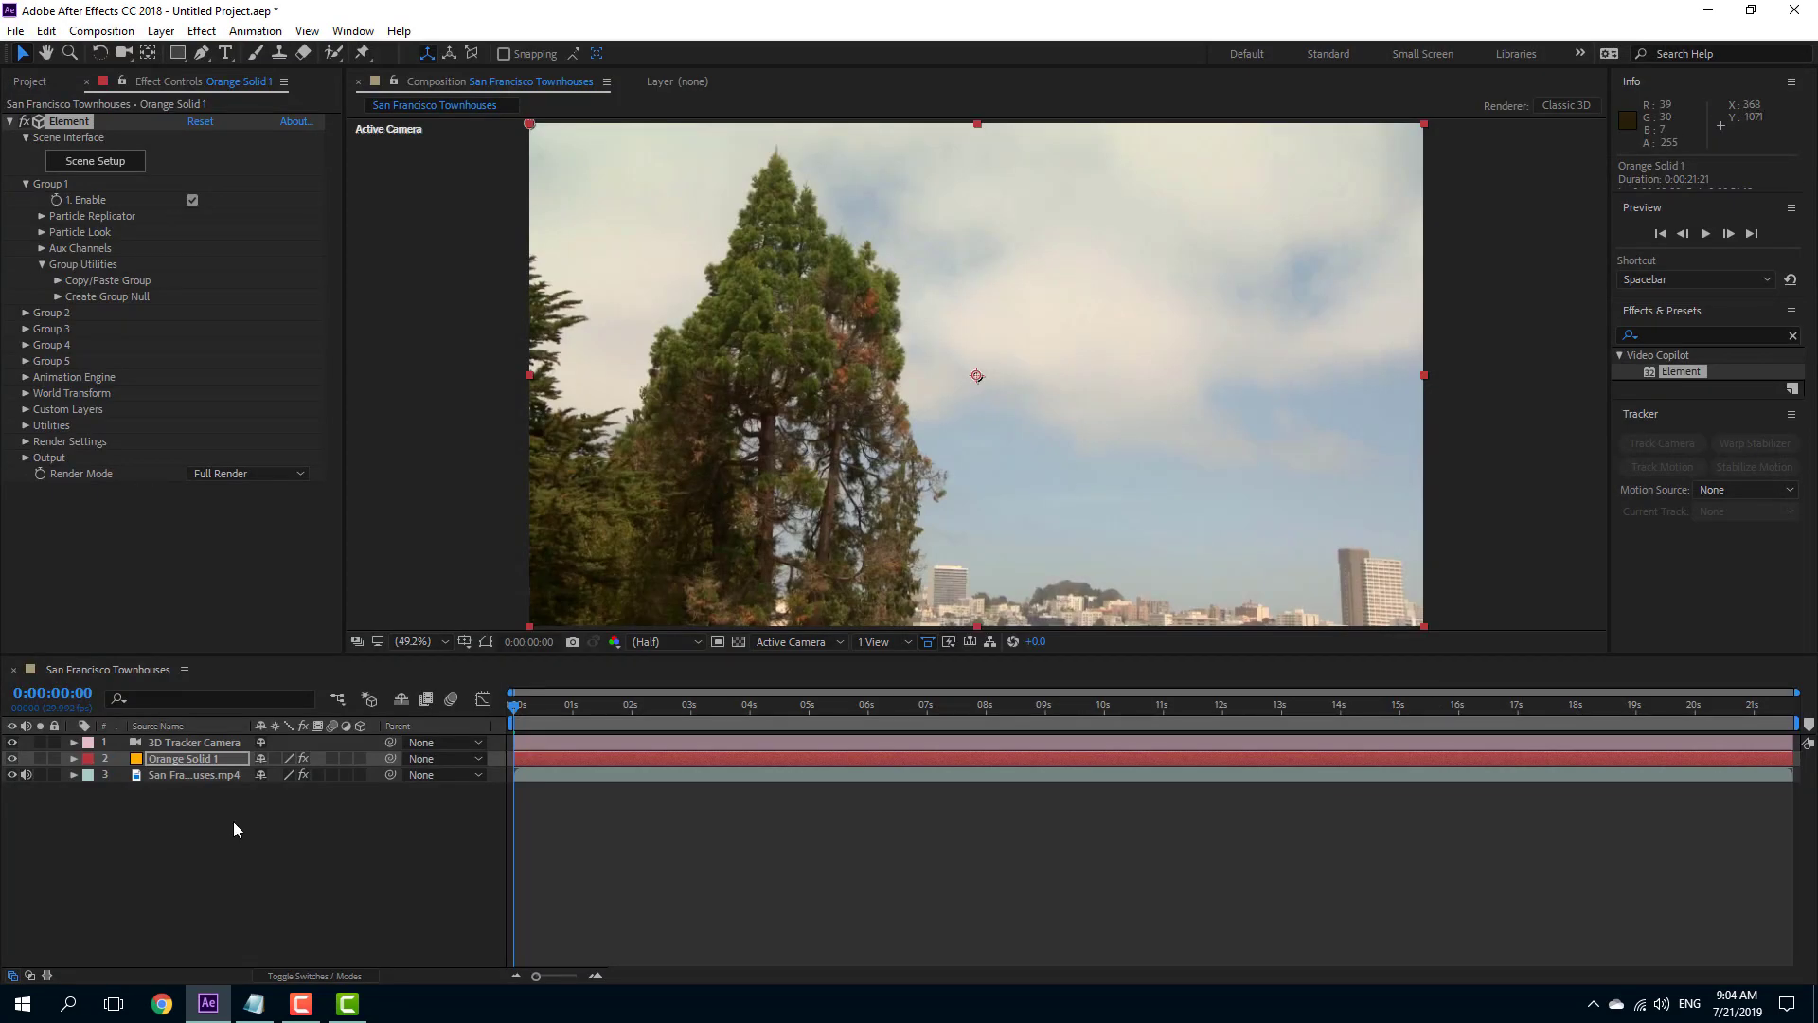
Step: Scrub the timeline to 0:00:03:25 to examine the rock's placement against the townhouses
left_click(207, 824)
left_click_drag(560, 726, 740, 721)
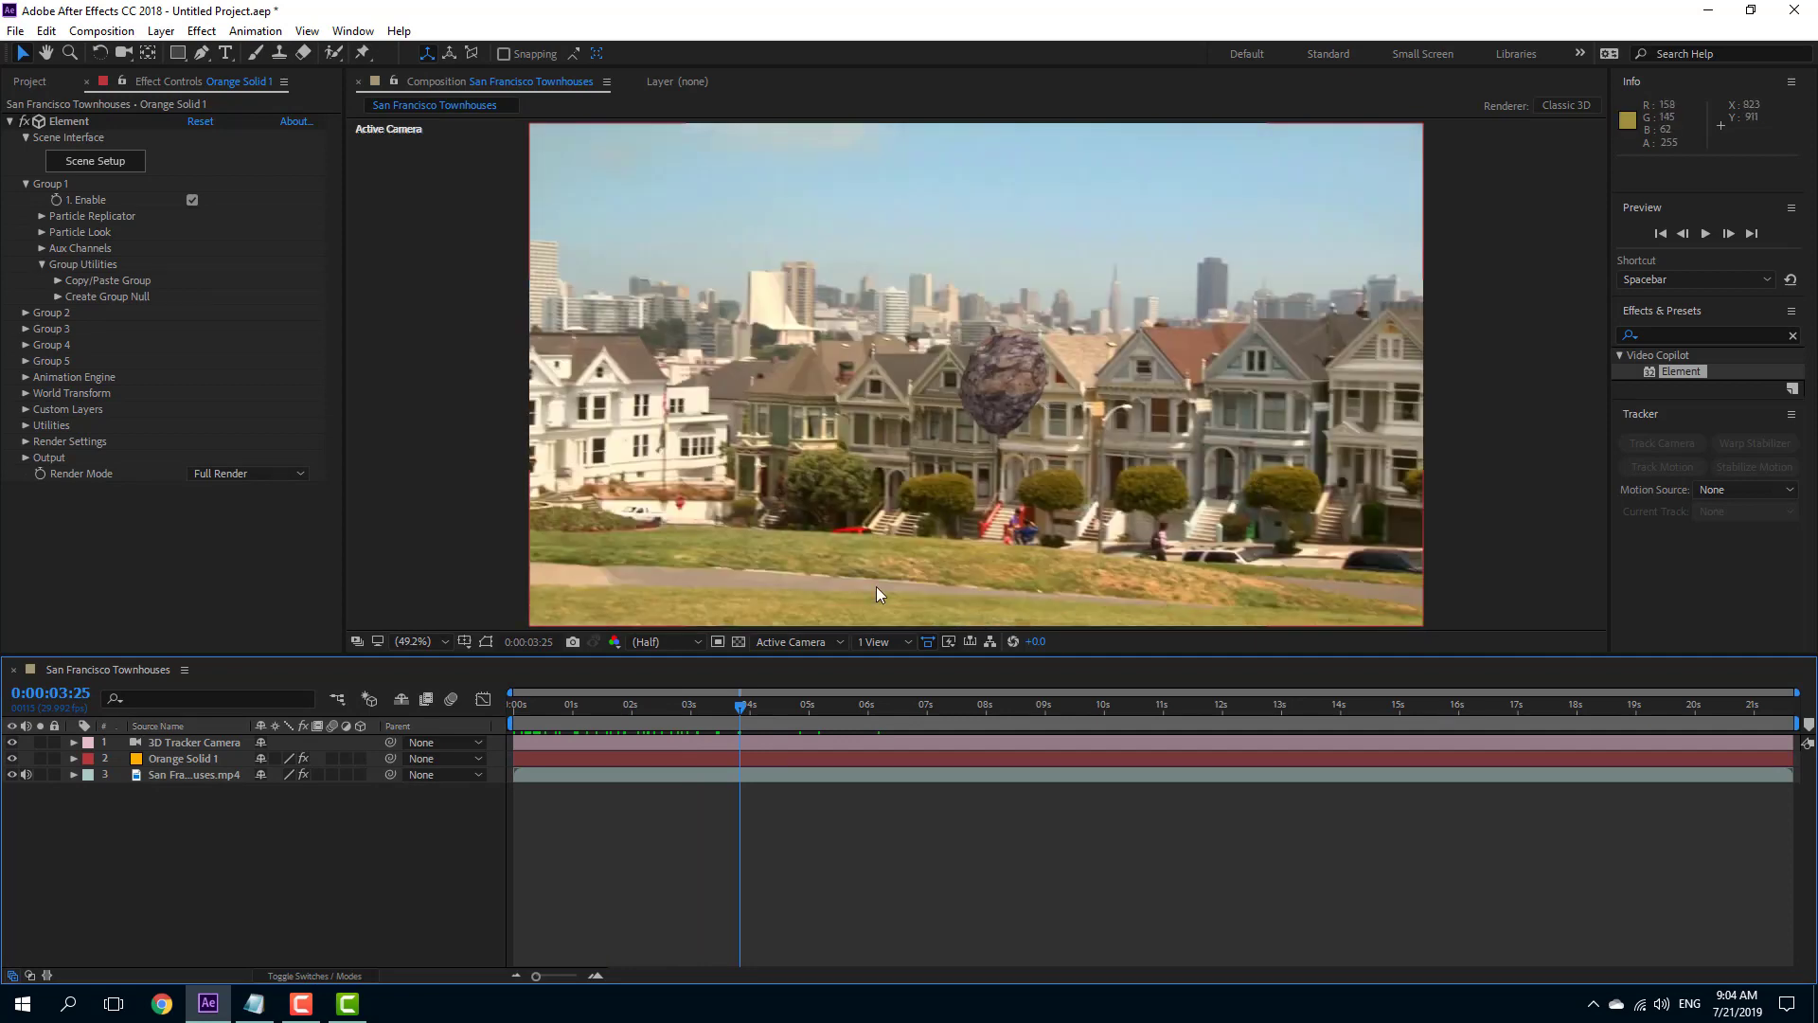
Step: Start the work area at 0:00:03:00 and preview how the rock tracks with the townhouses
left_click(691, 722)
key("space")
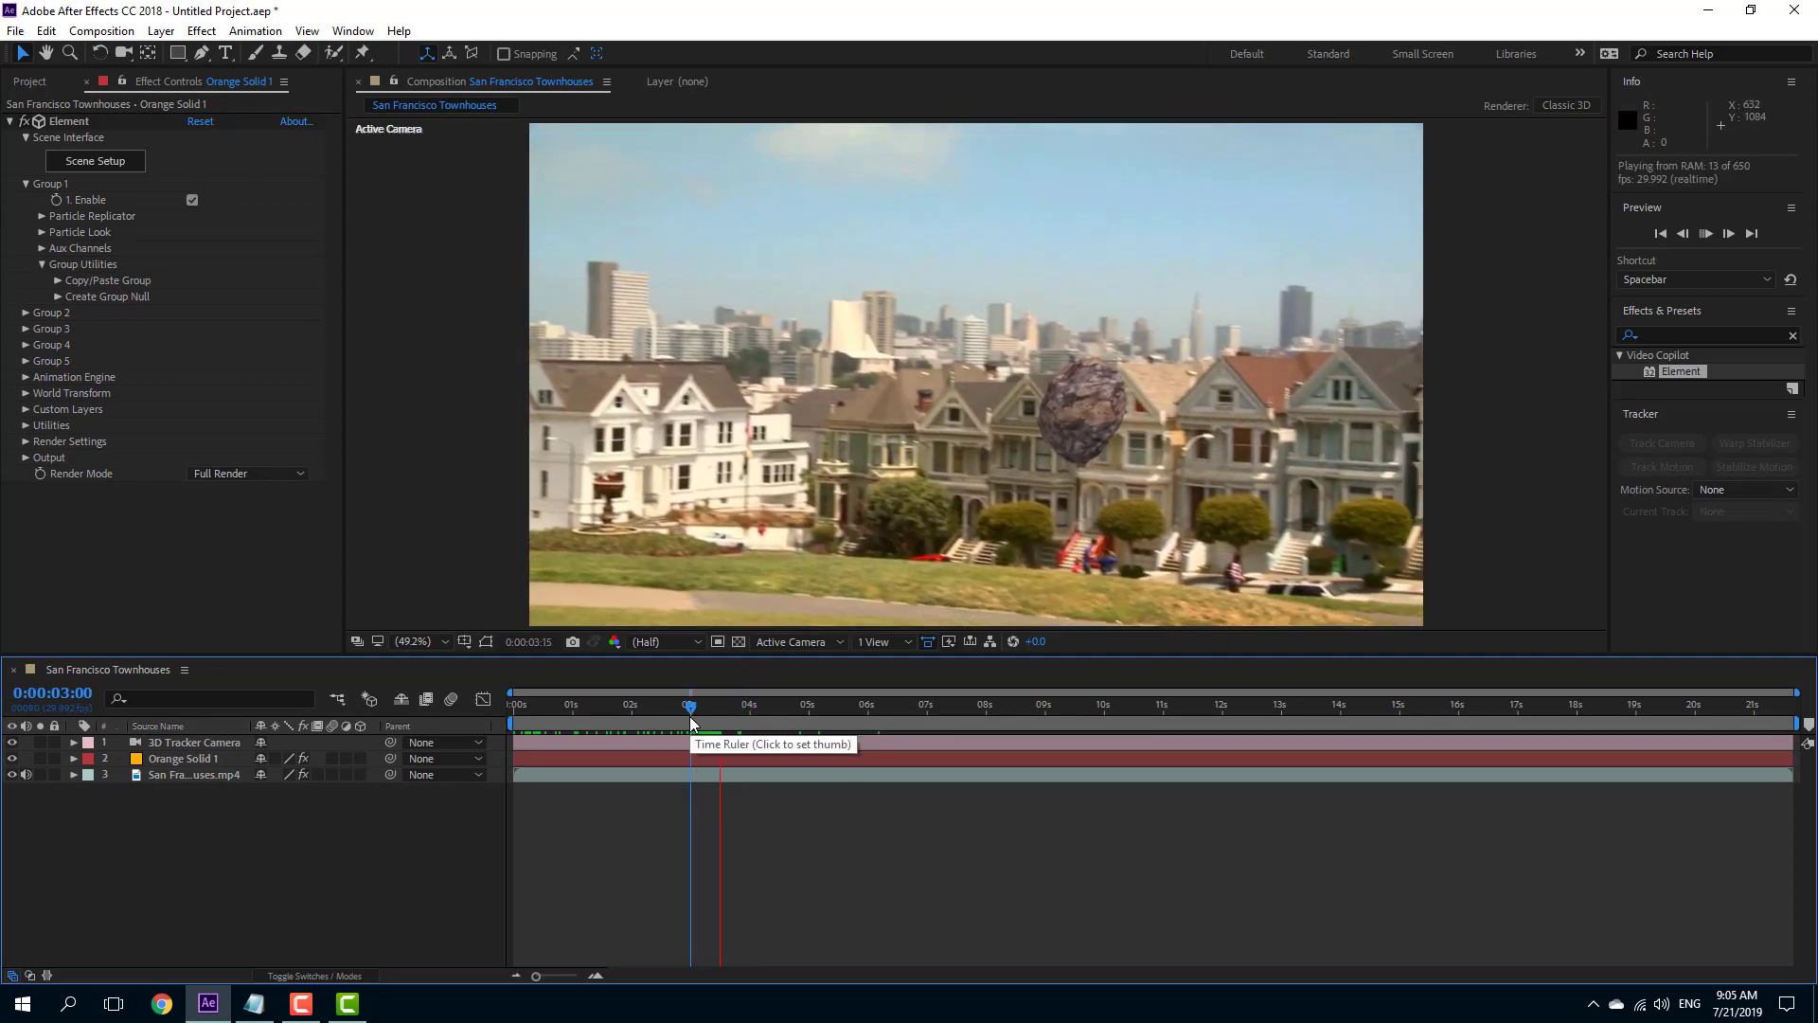
key("space")
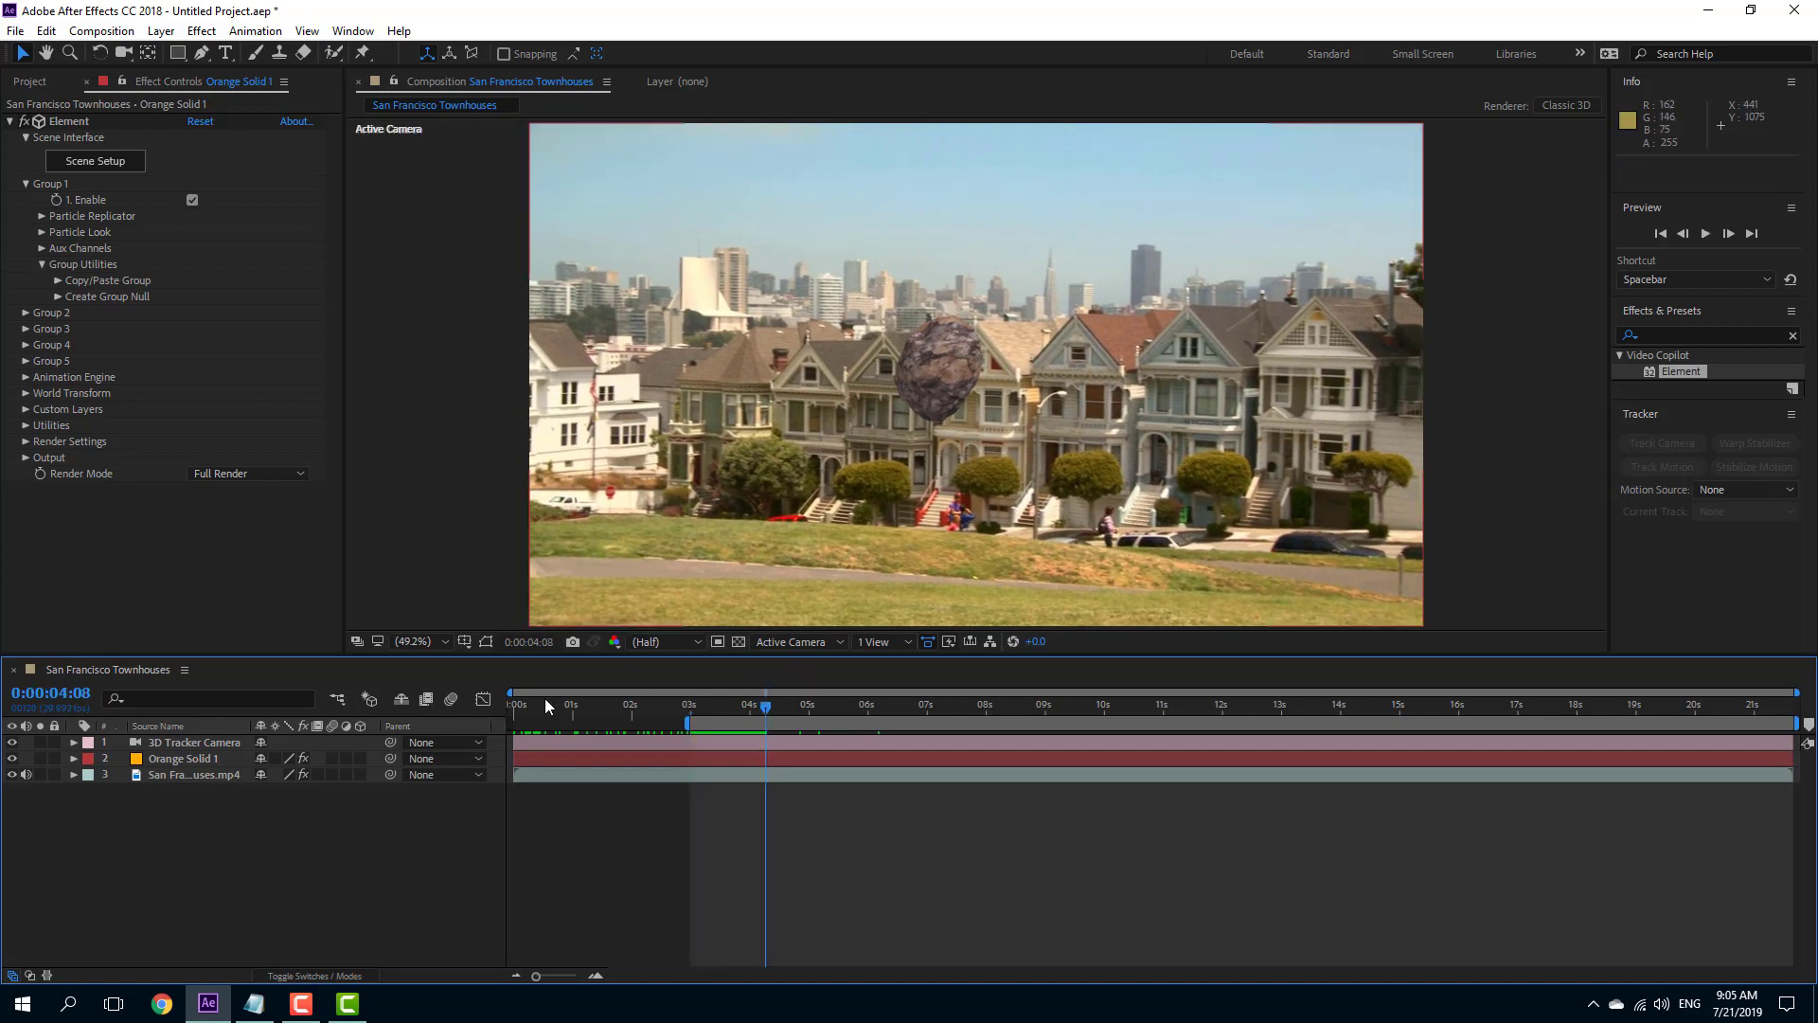
Step: Set the orange solid's Element Group 1 Position XY to -879.0, -320.0 and its Particle Count to 28
left_click(202, 758)
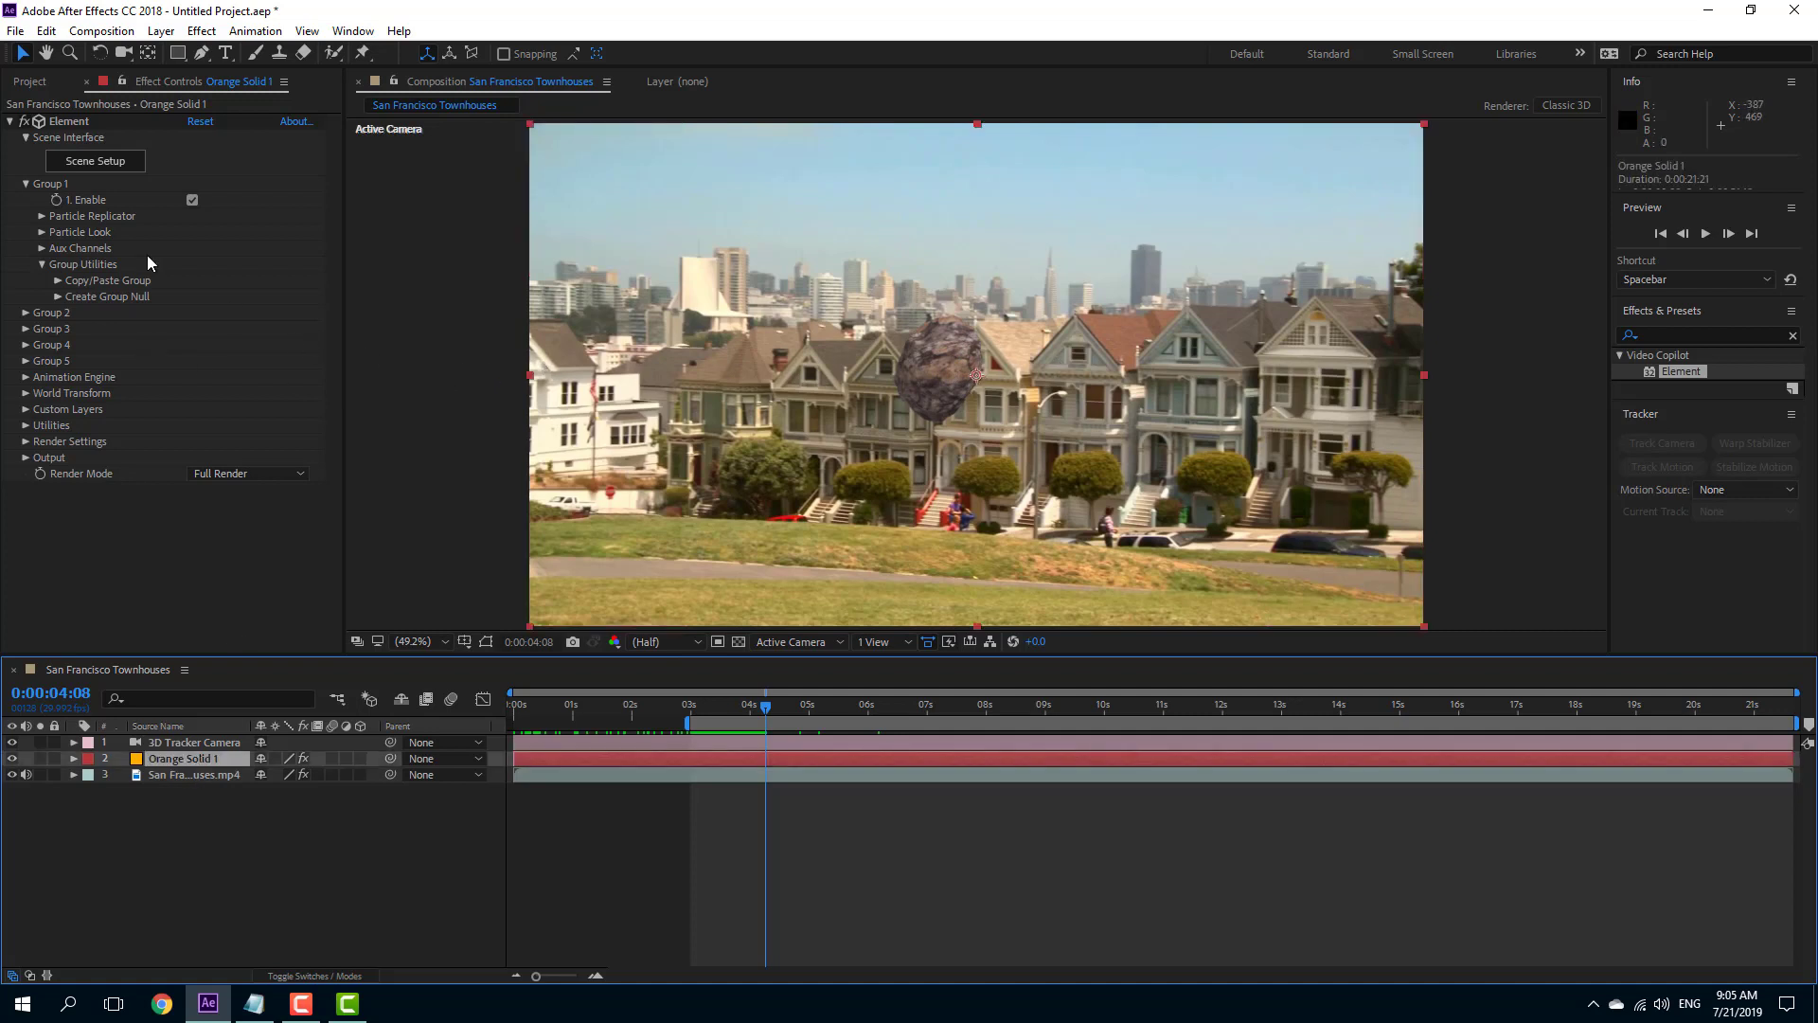
left_click(41, 216)
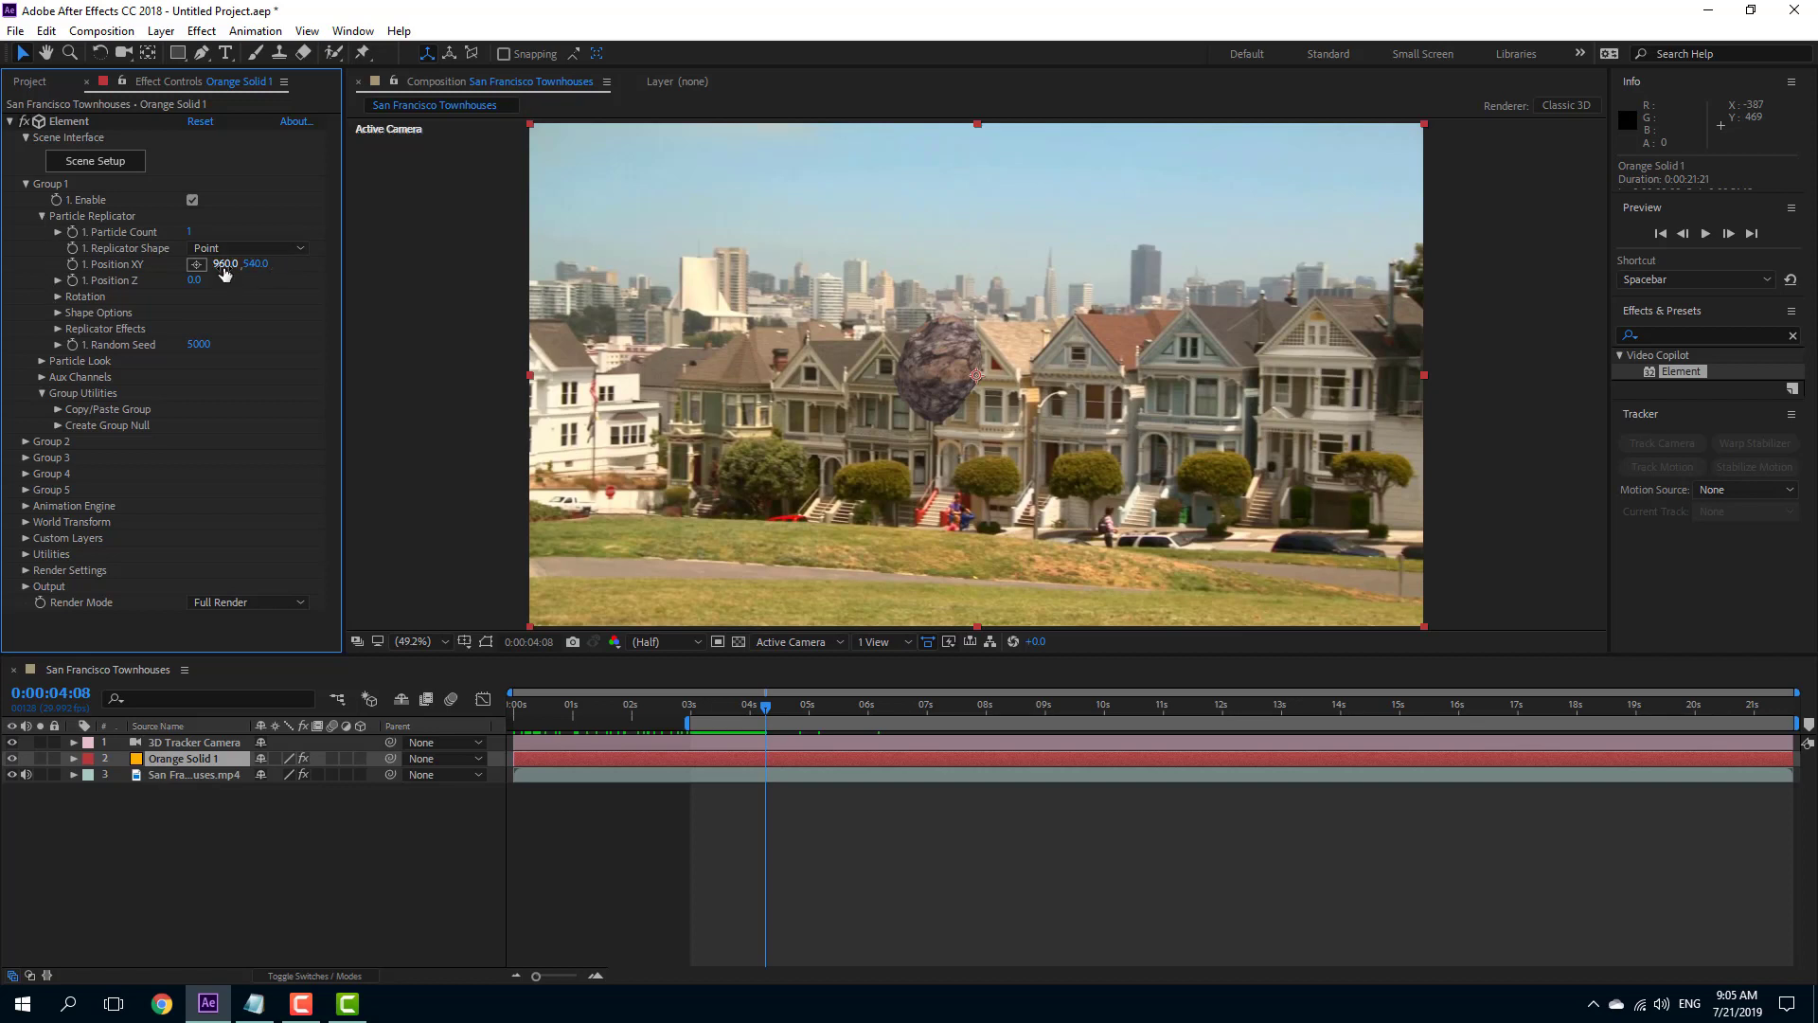
left_click_drag(224, 273, 133, 279)
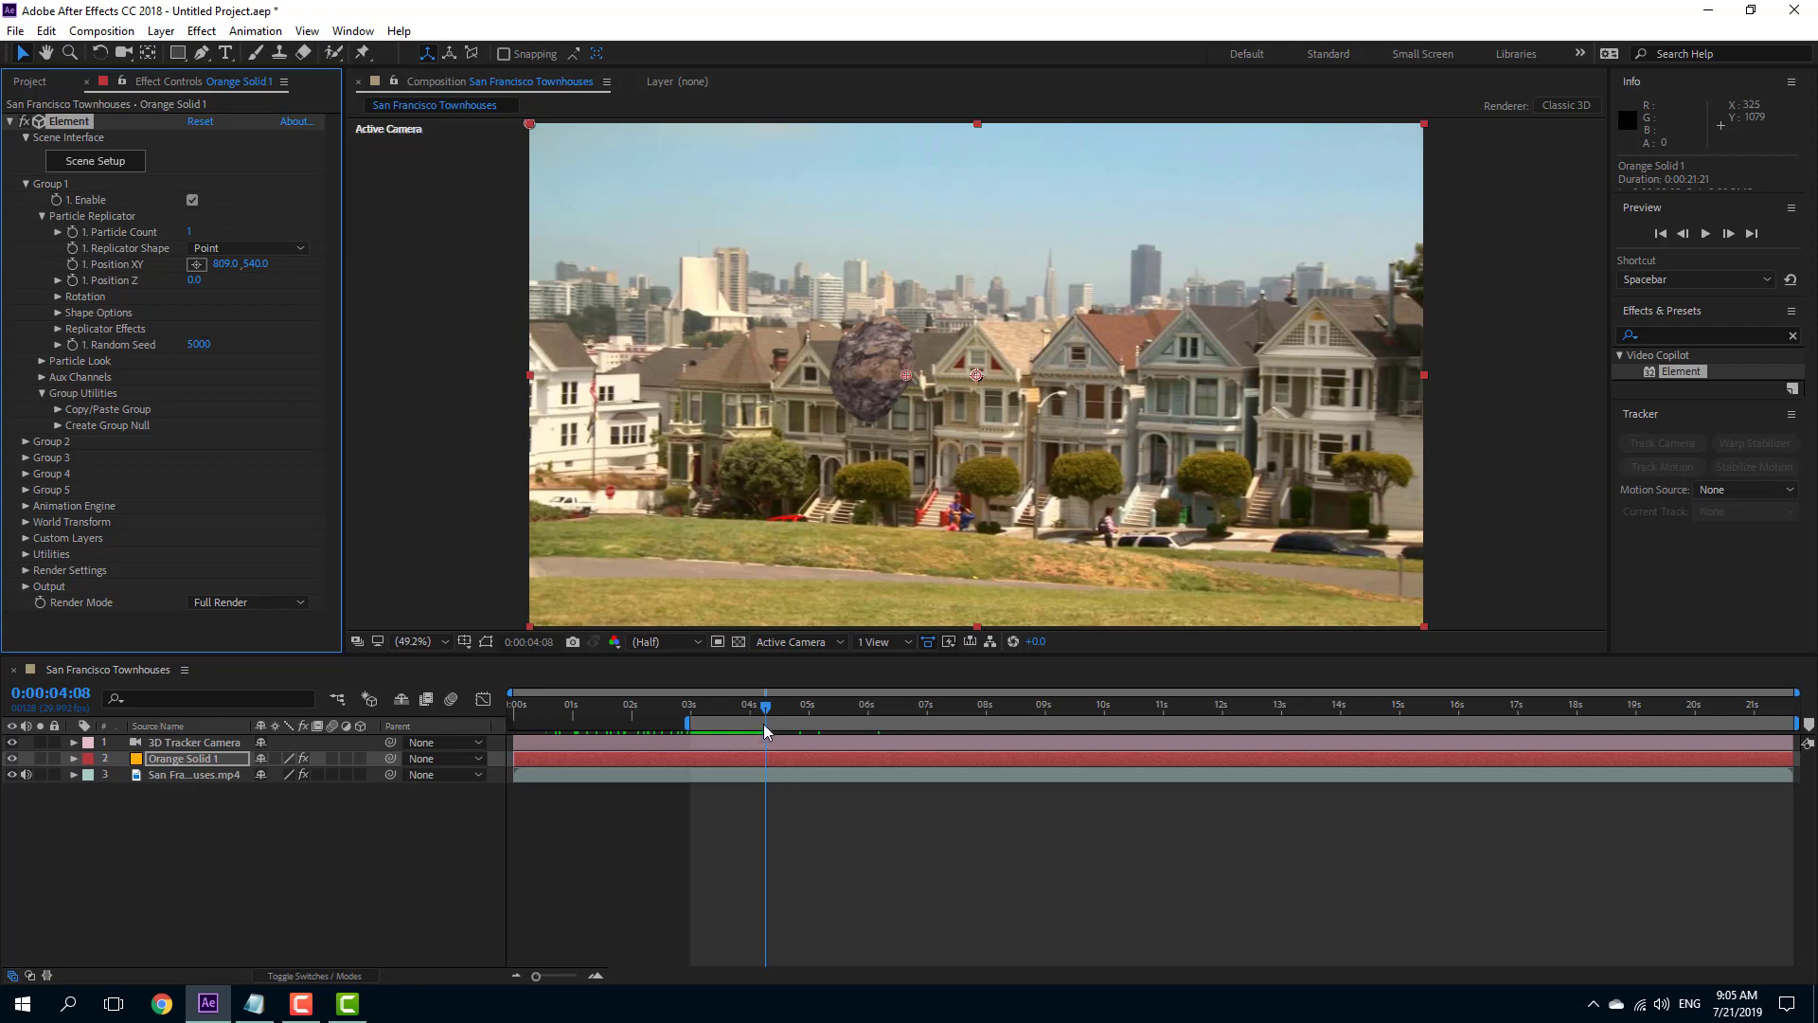
left_click_drag(753, 714, 656, 722)
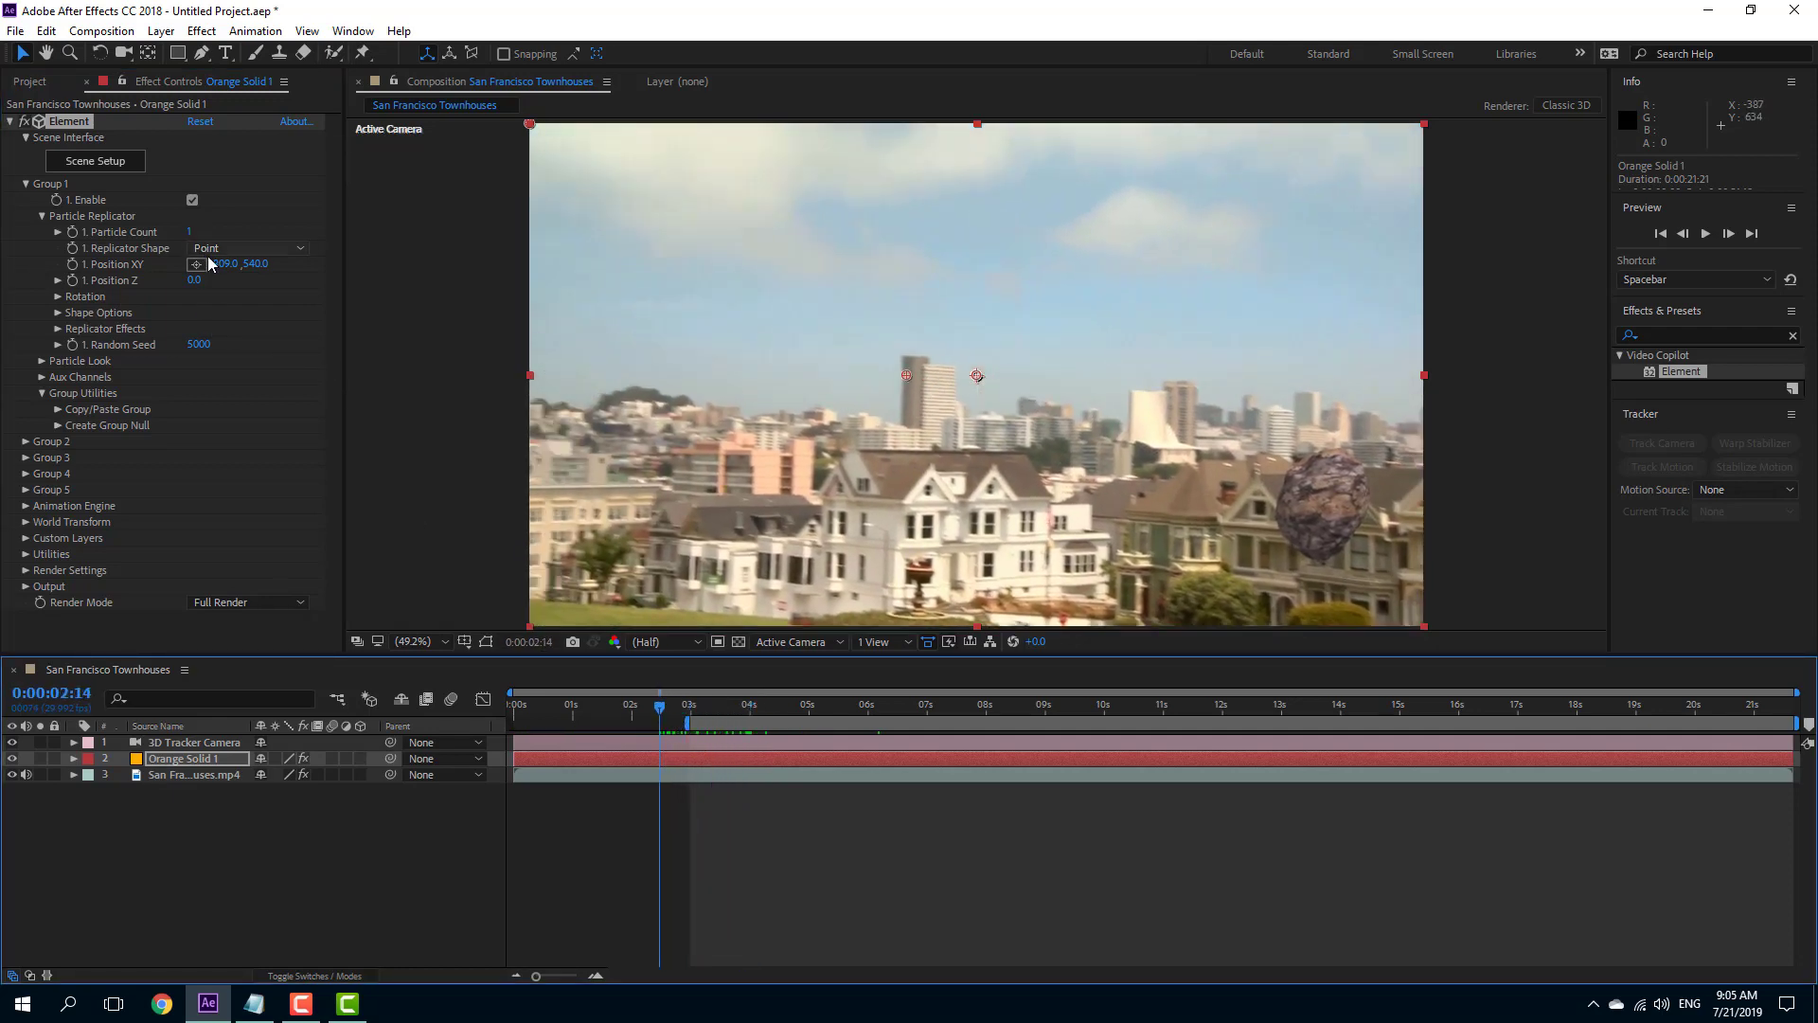
mouse_move(216, 272)
left_mouse_down()
mouse_move(116, 282)
mouse_move(243, 267)
mouse_move(189, 267)
left_mouse_up()
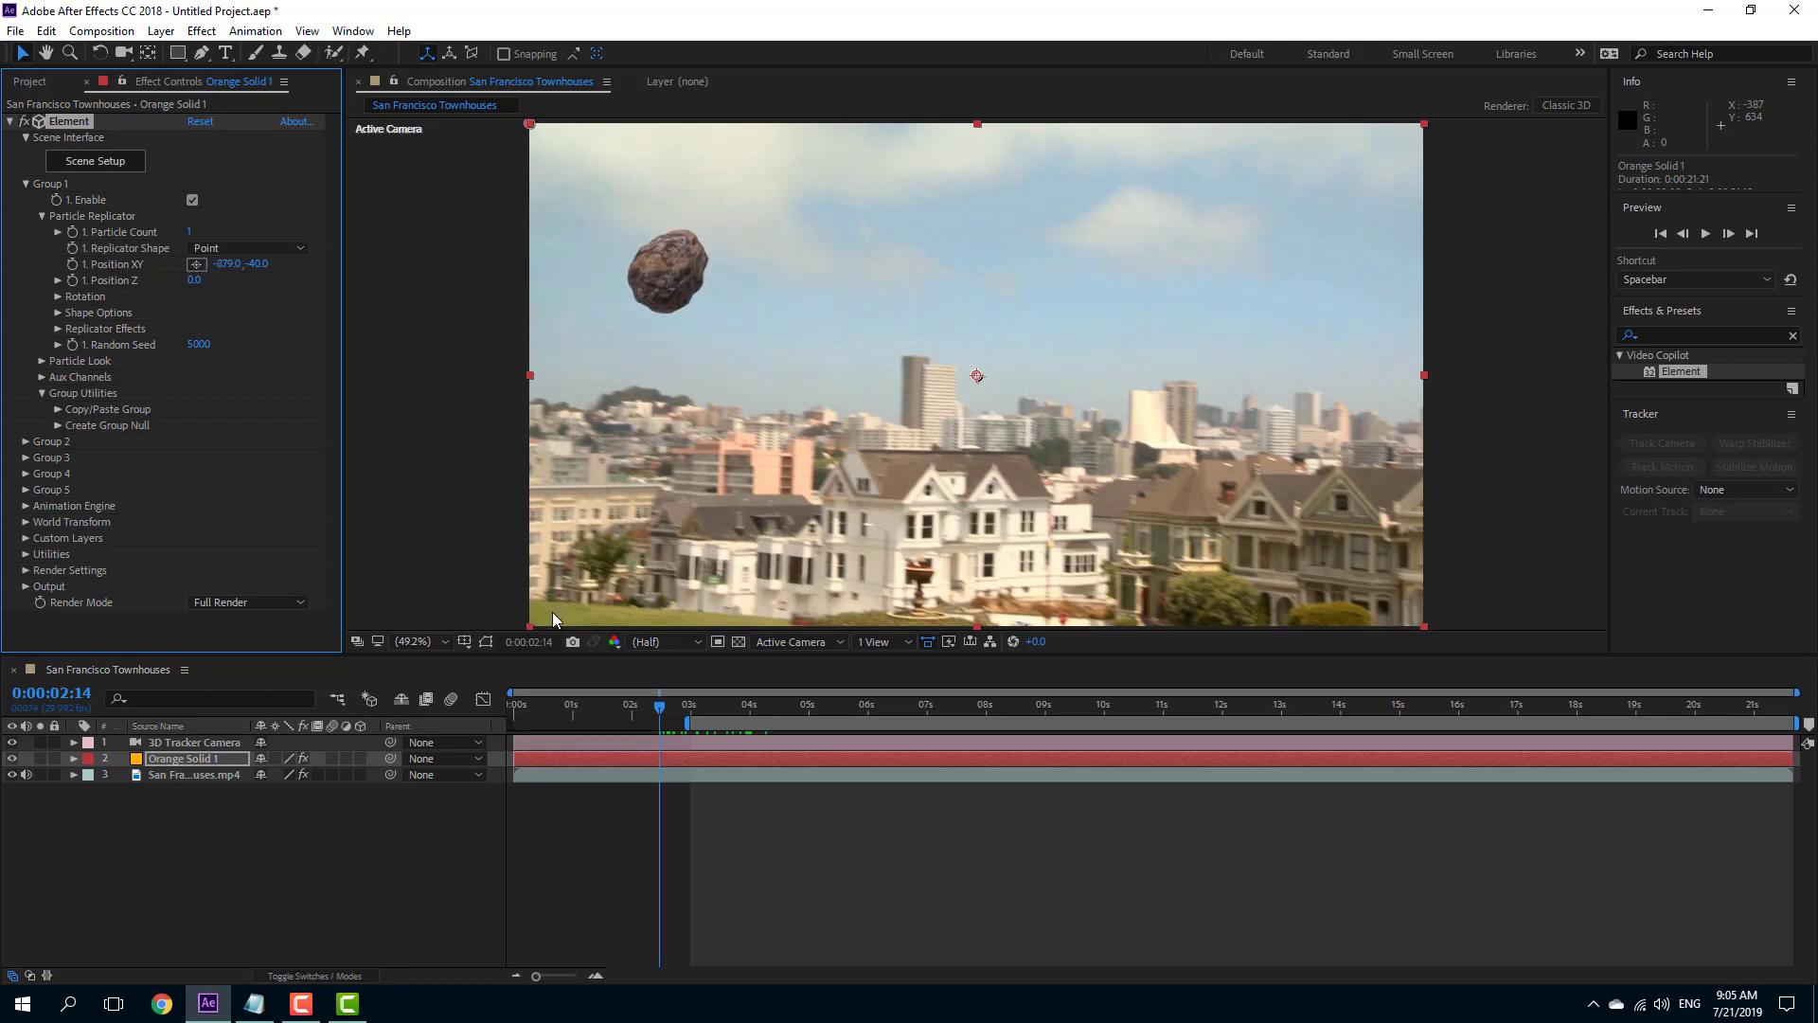
left_click_drag(653, 708, 554, 708)
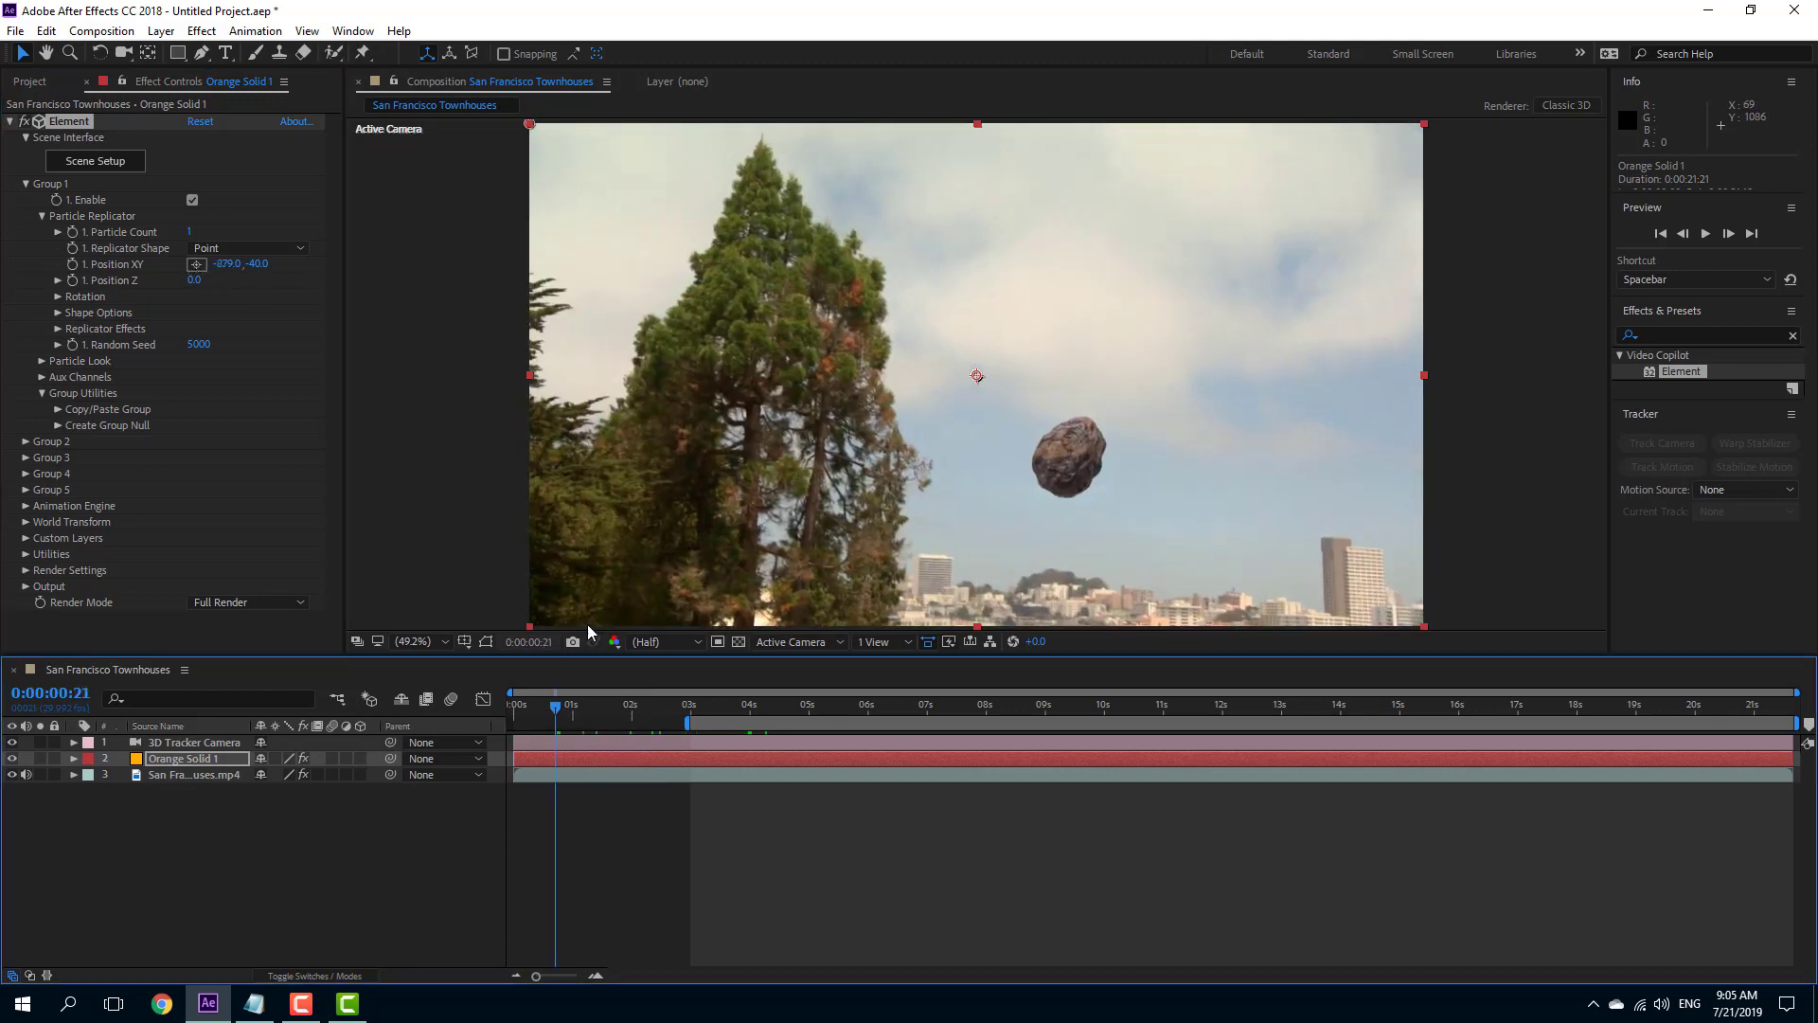
left_click_drag(264, 269, 241, 282)
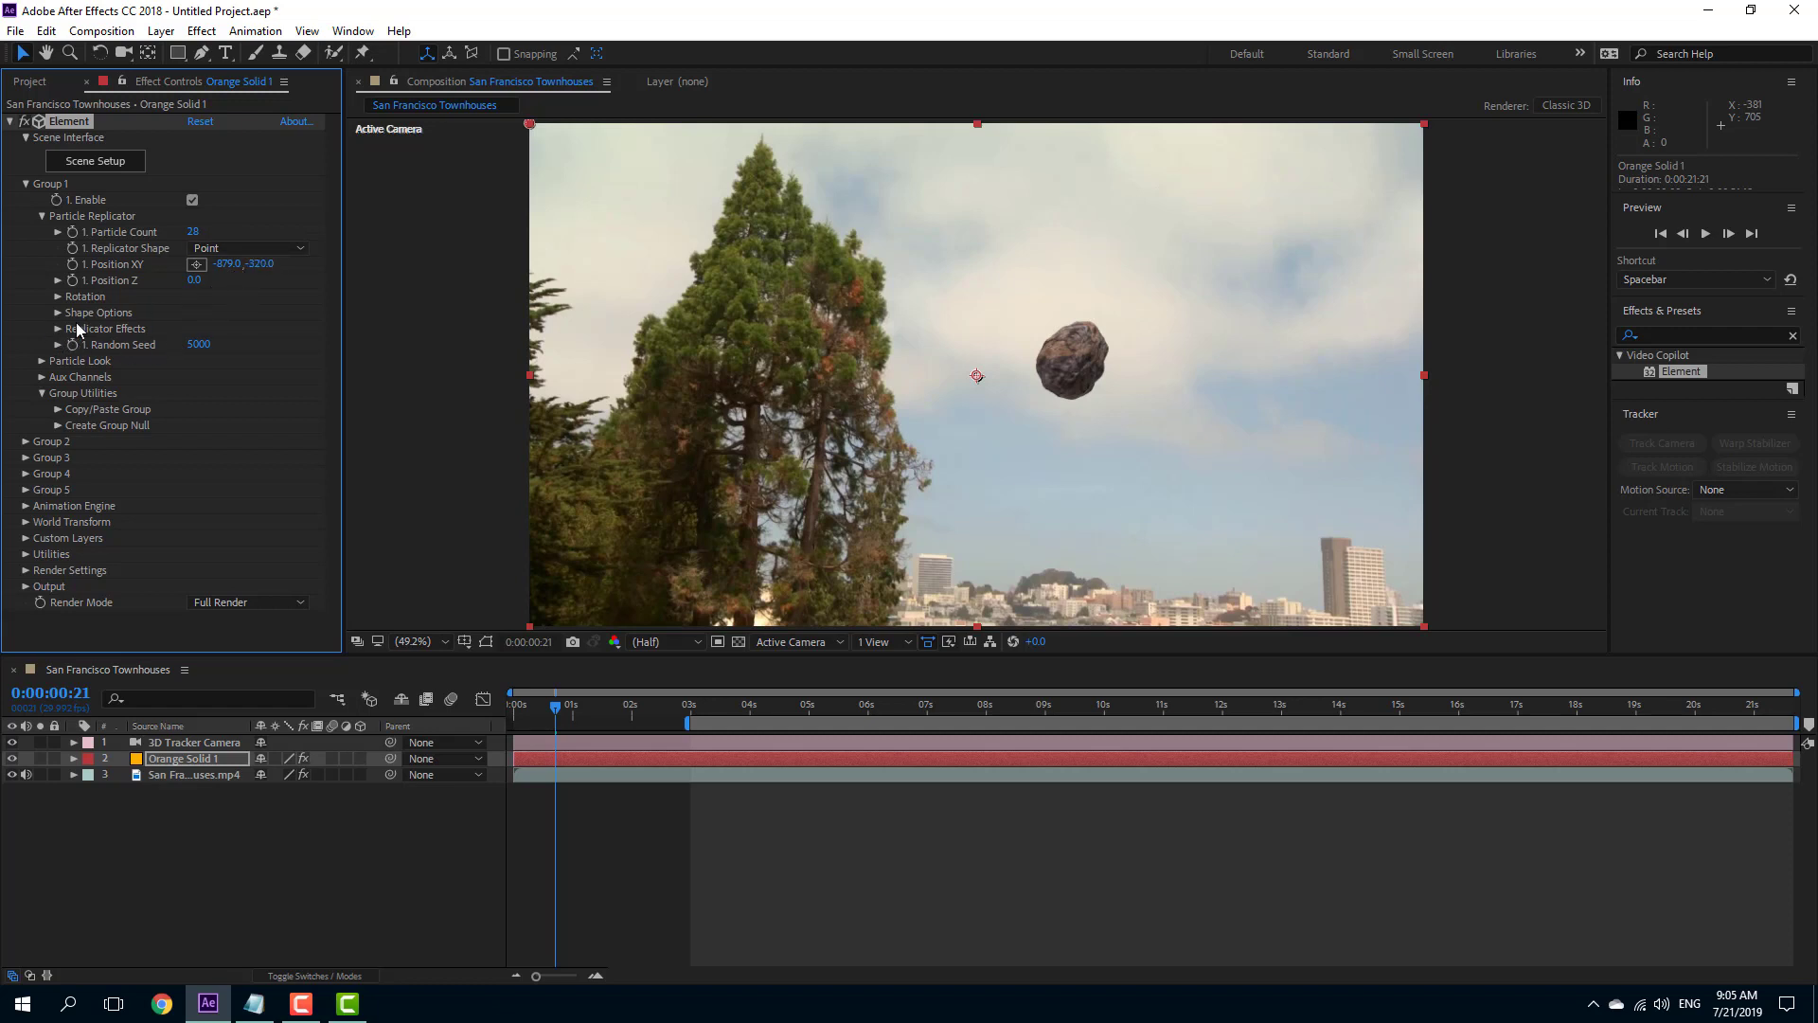
Step: Scatter the Group 1 rocks with Scatter 54.0, X Scatter 46.8, Y Scatter 27.1 and Z Scatter 36.6
left_click(56, 313)
left_click(58, 377)
left_click(74, 393)
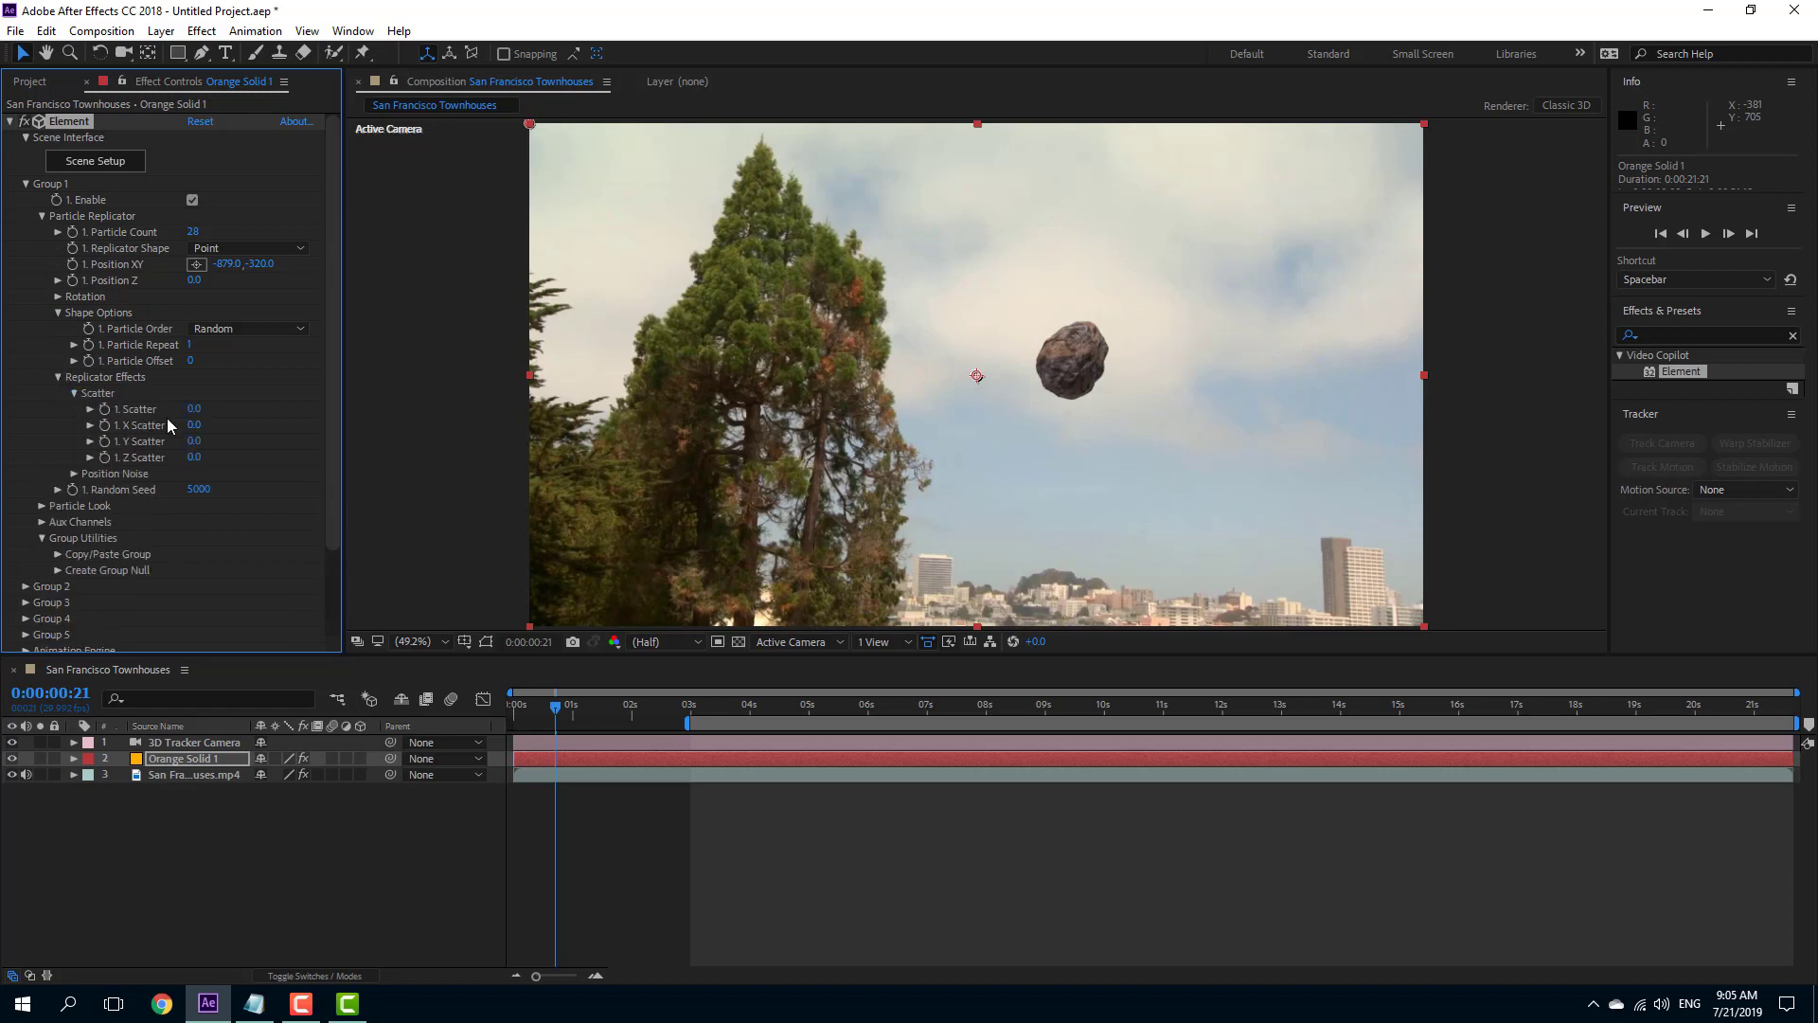
left_click_drag(194, 408, 952, 474)
left_click_drag(1135, 479, 1283, 473)
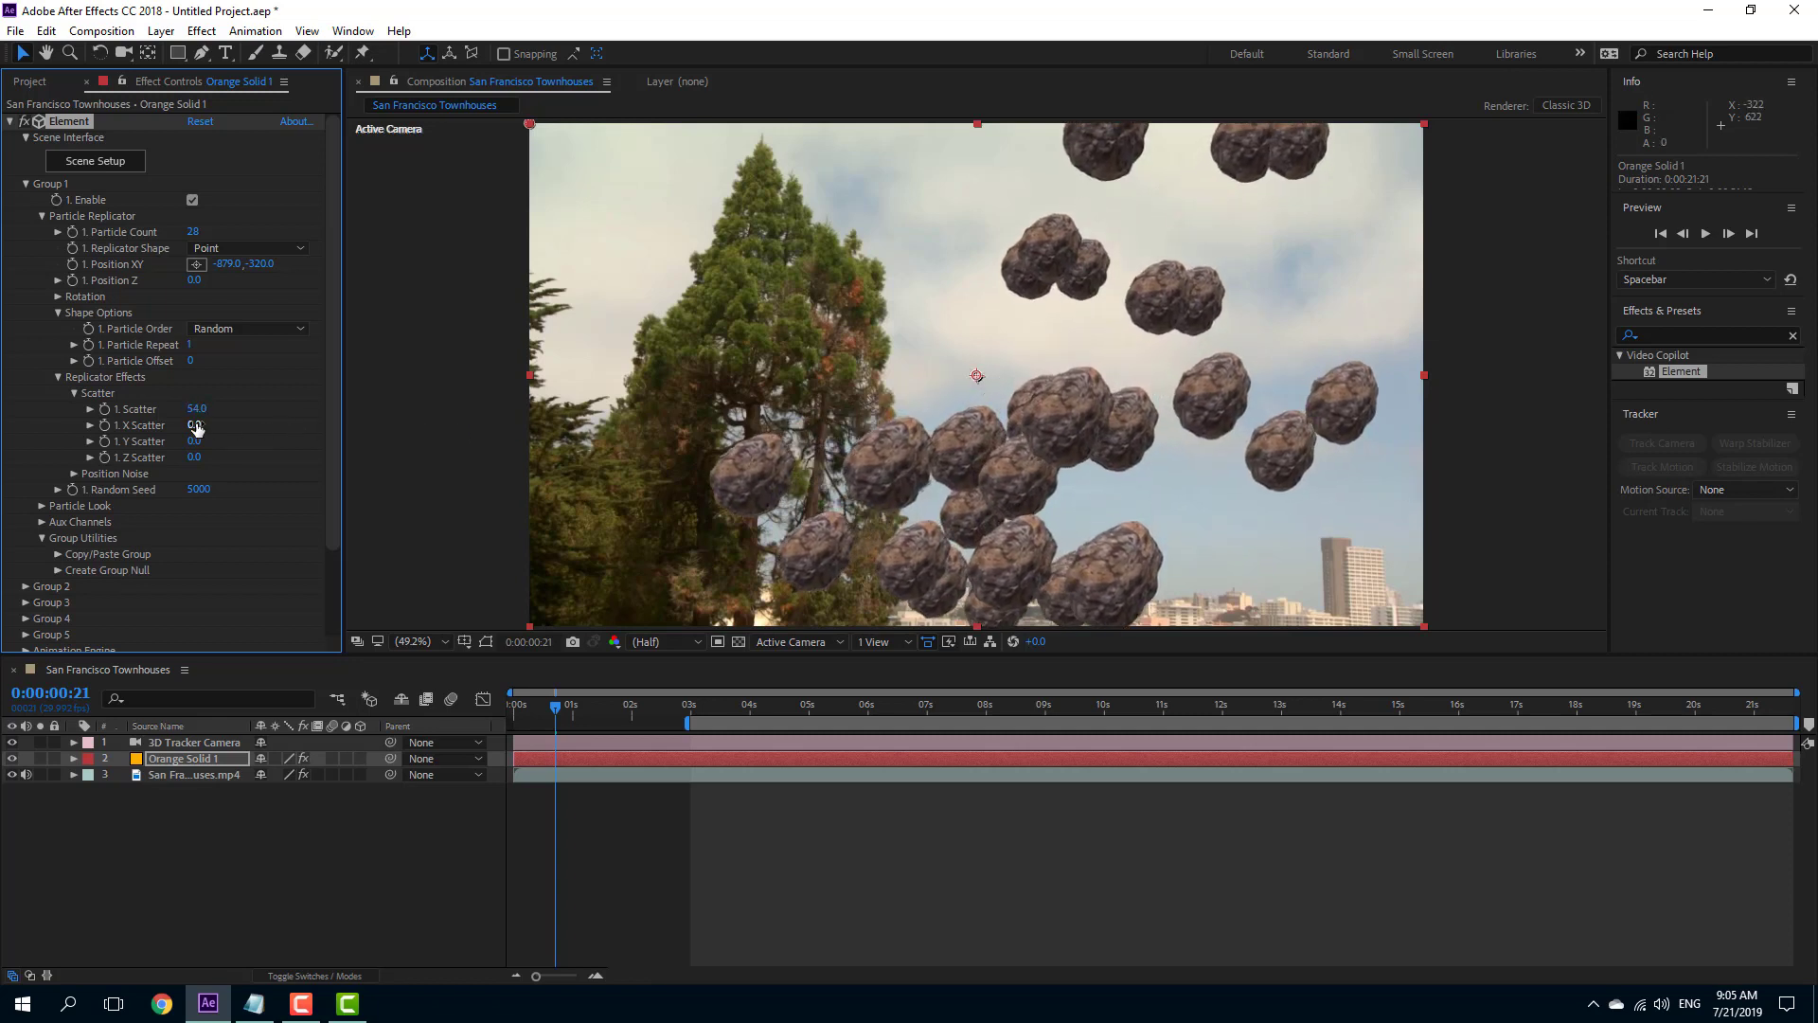
left_click_drag(306, 424, 748, 424)
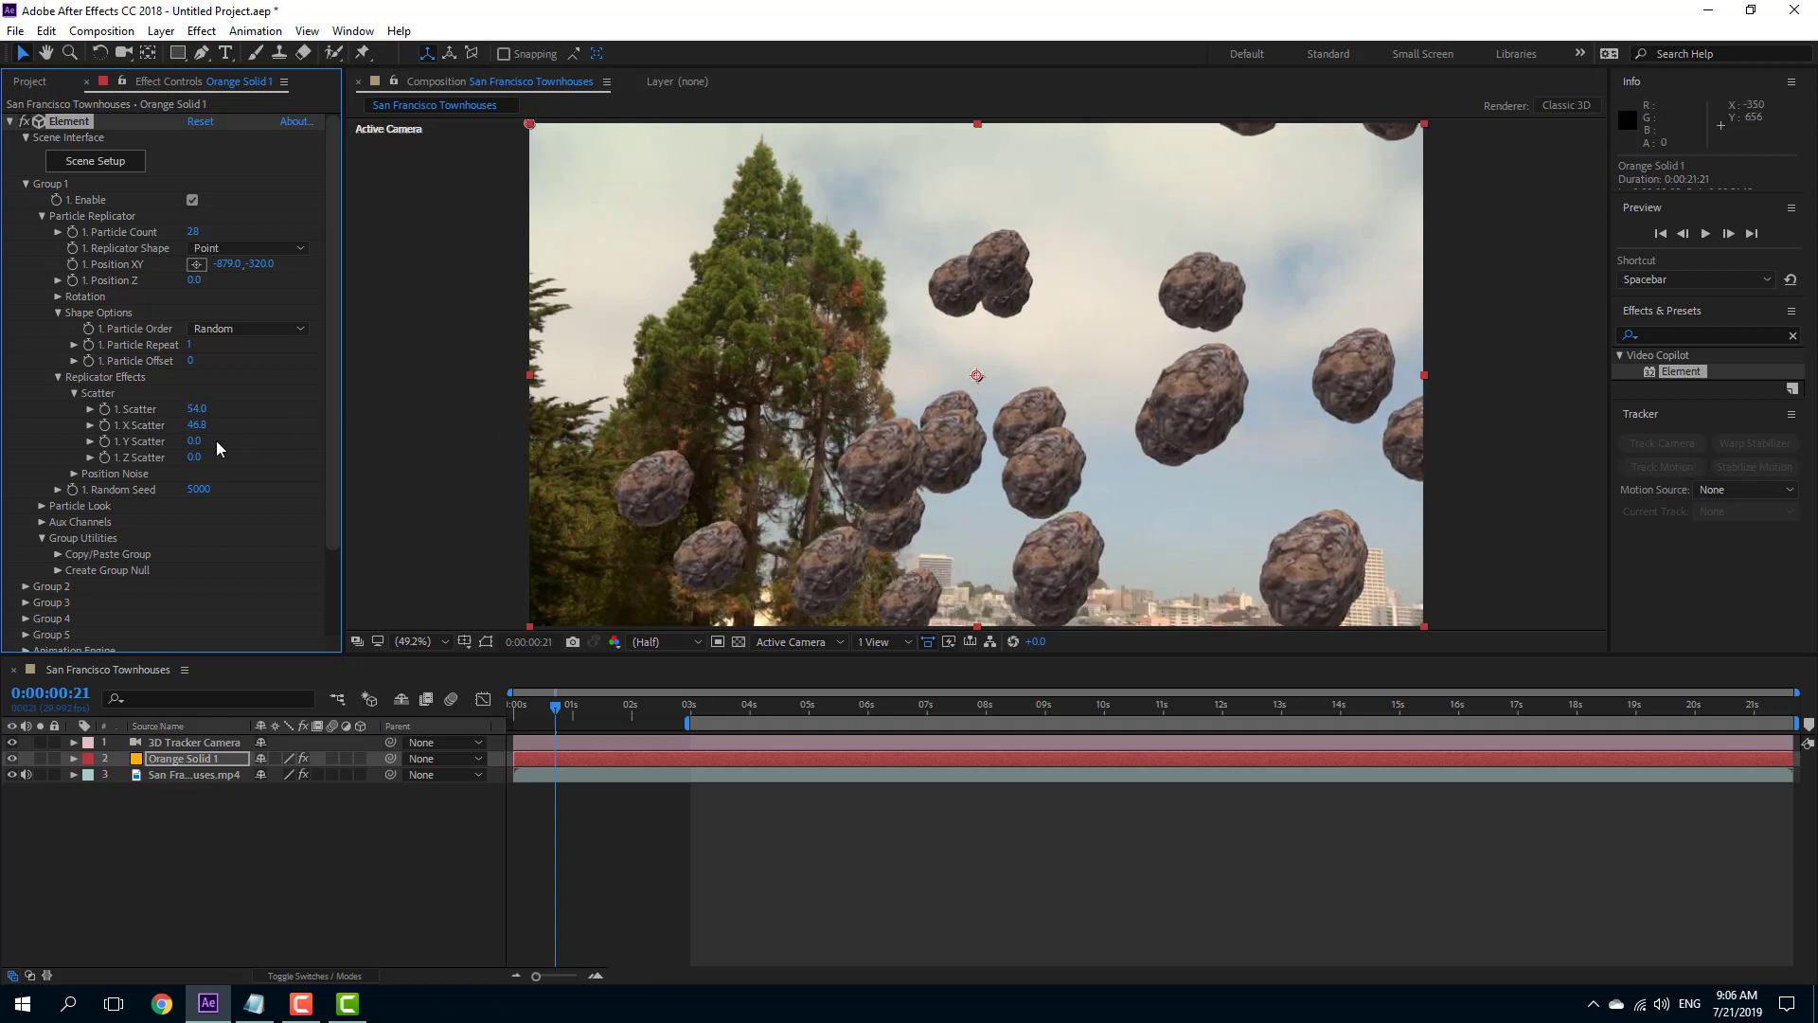
left_click_drag(398, 452, 456, 452)
left_click_drag(212, 457, 528, 445)
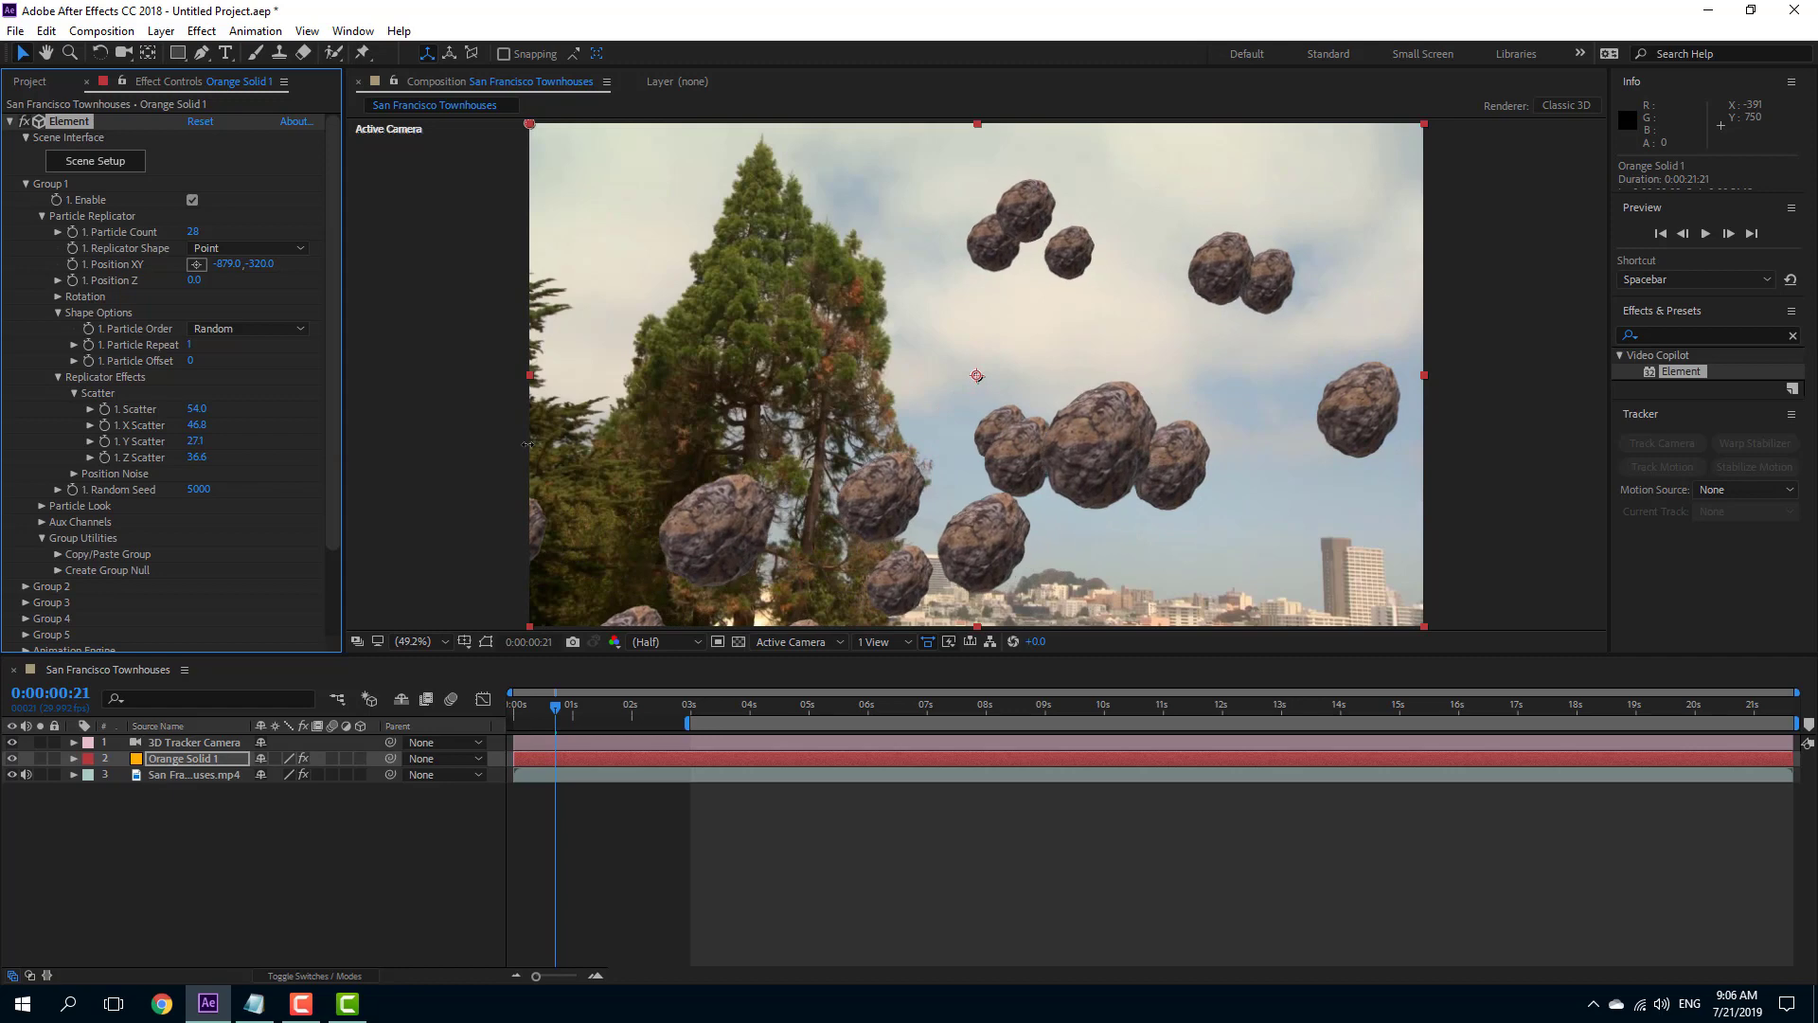
Step: Increase the Group 1 Particle Count to 37 at the first frame and set Particle Size Random to 57%
left_click_drag(570, 707, 628, 708)
key("Home")
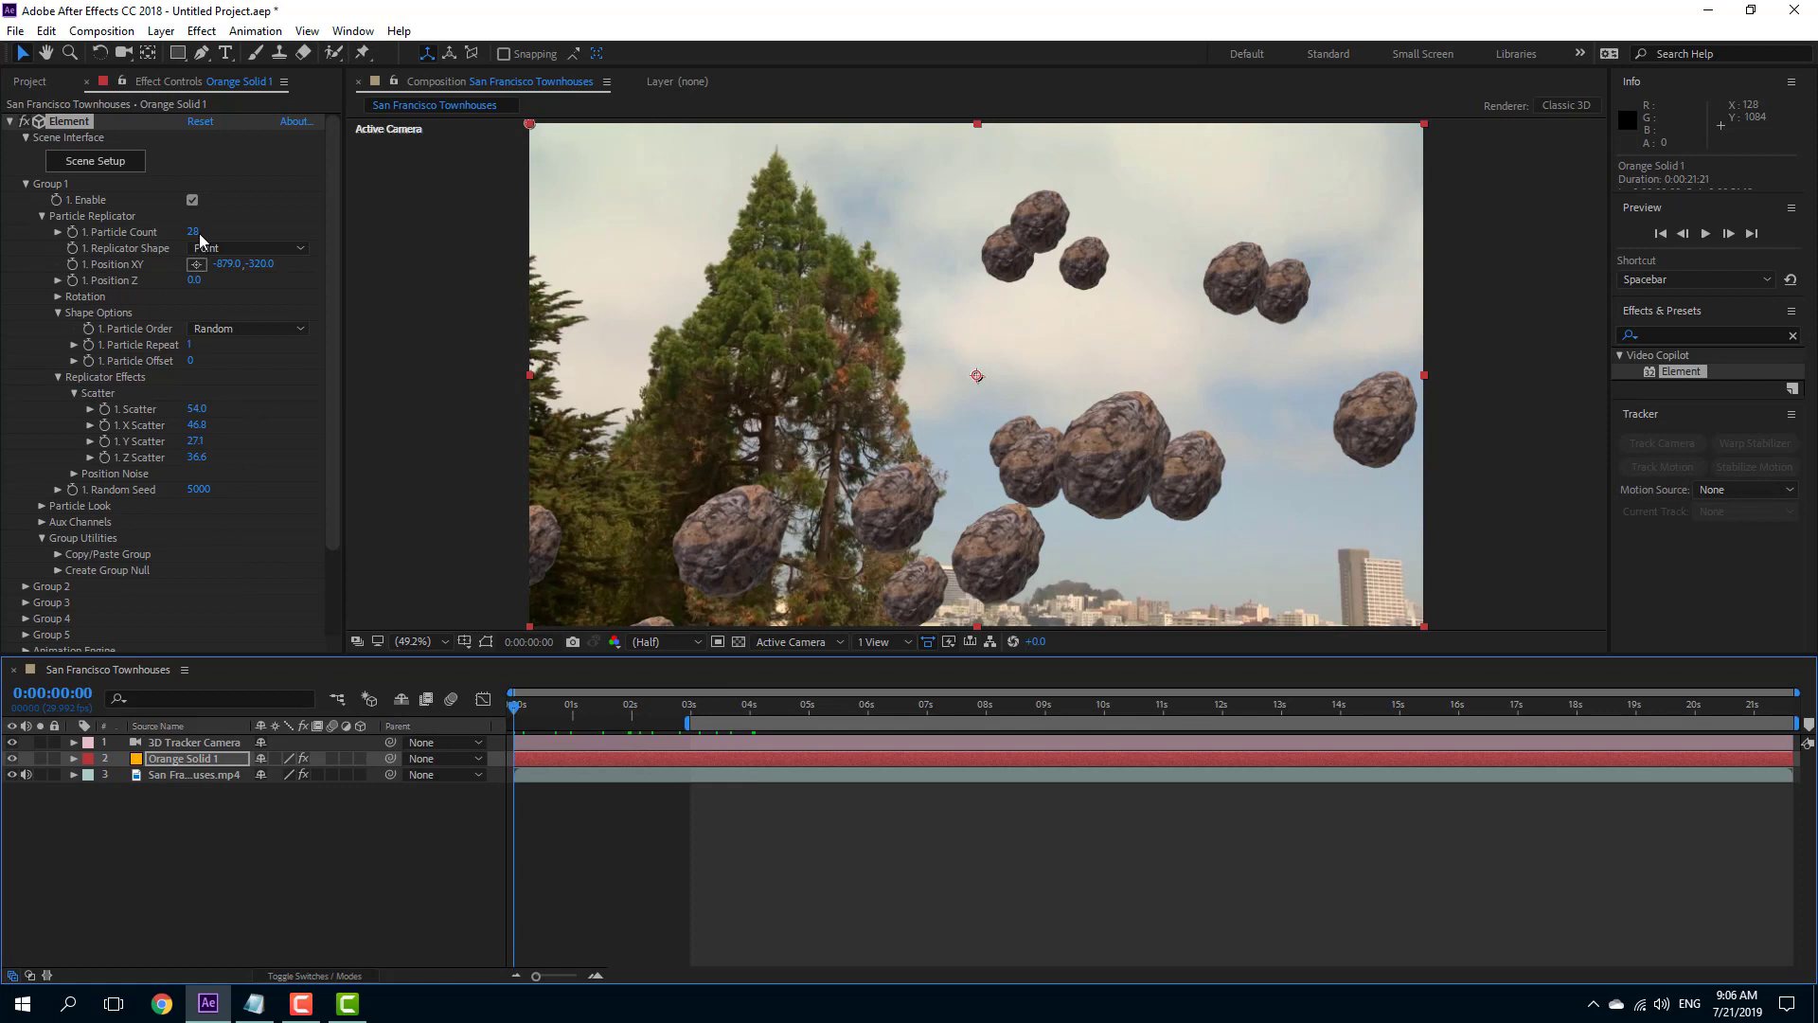
mouse_move(192, 231)
left_mouse_down()
mouse_move(232, 231)
mouse_move(193, 231)
left_mouse_up()
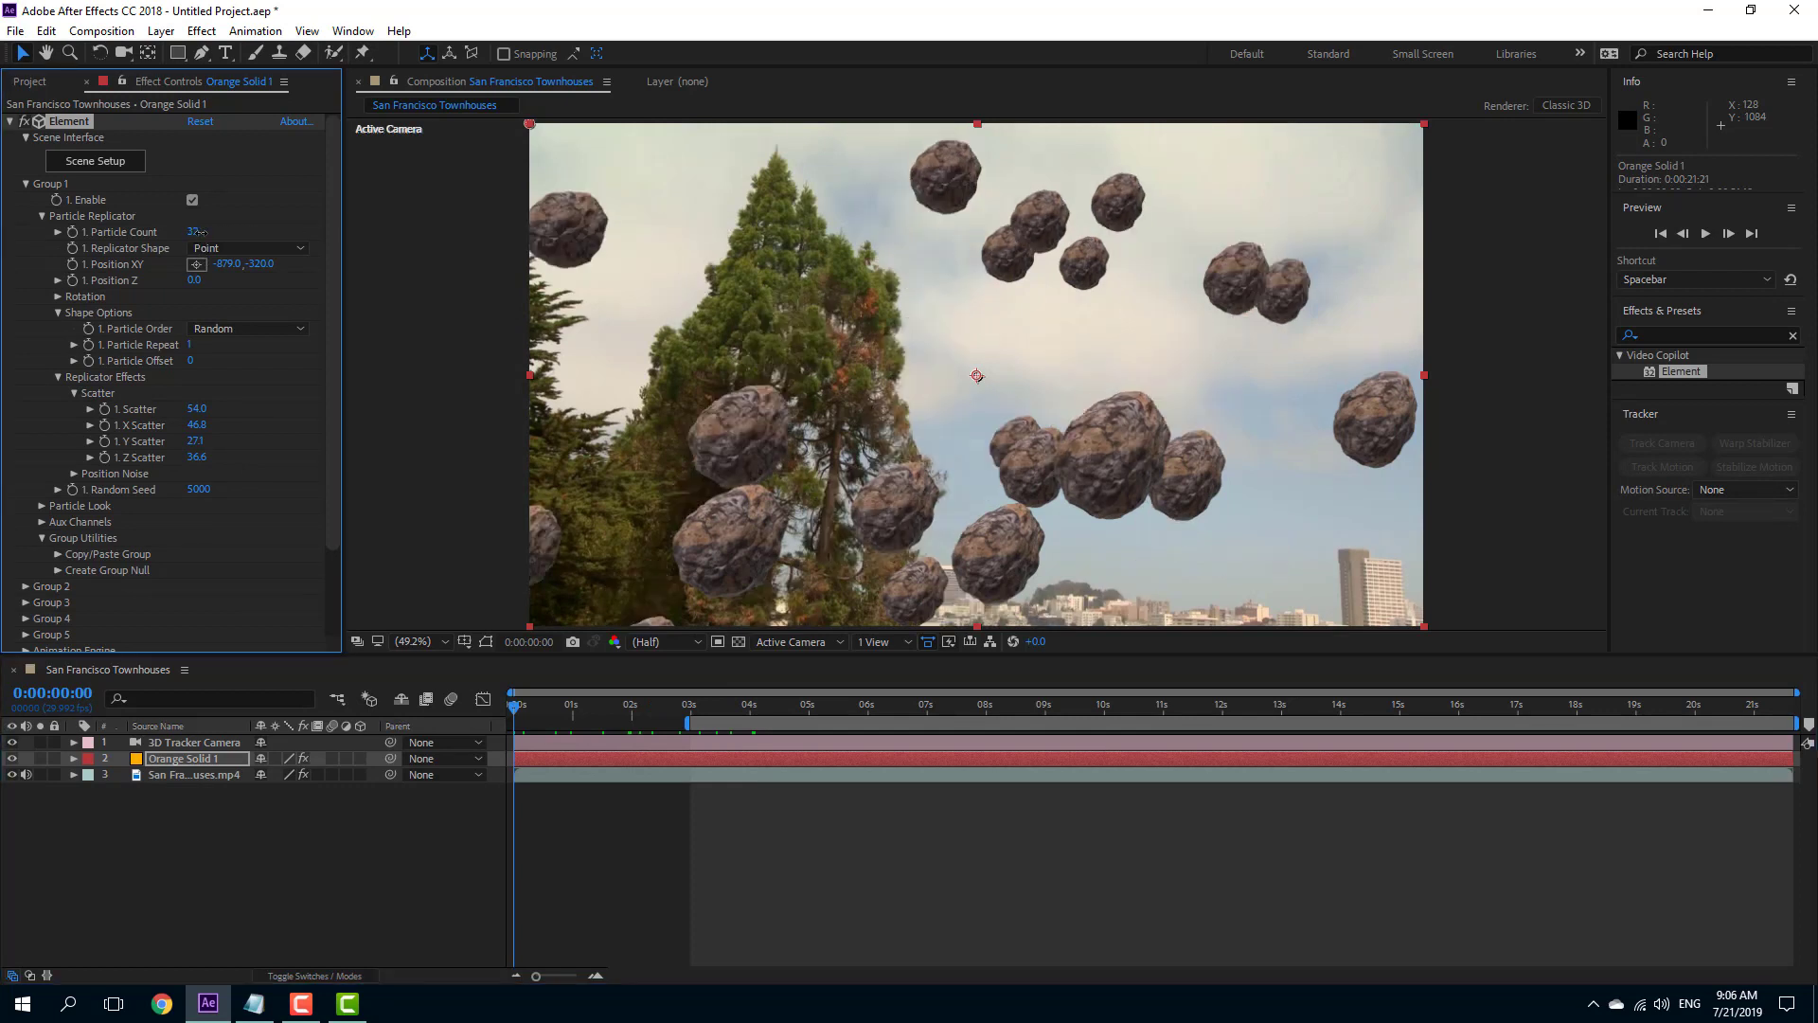
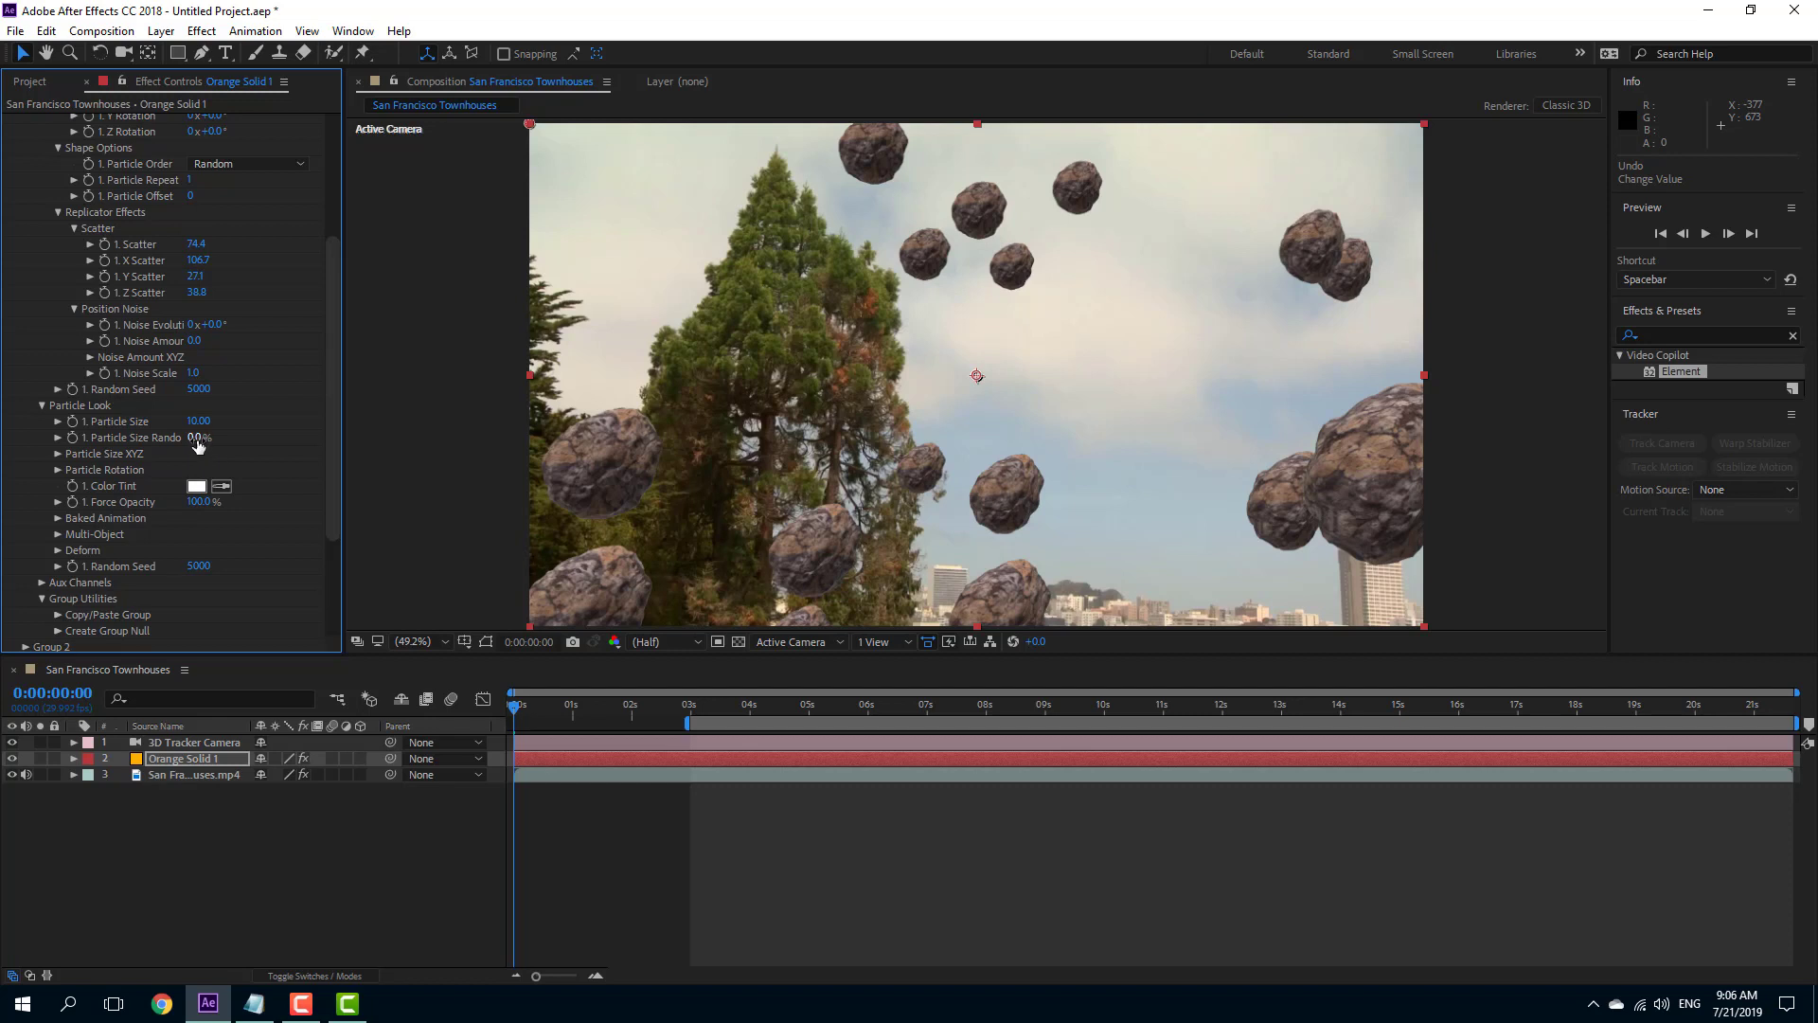
left_click_drag(196, 437, 271, 443)
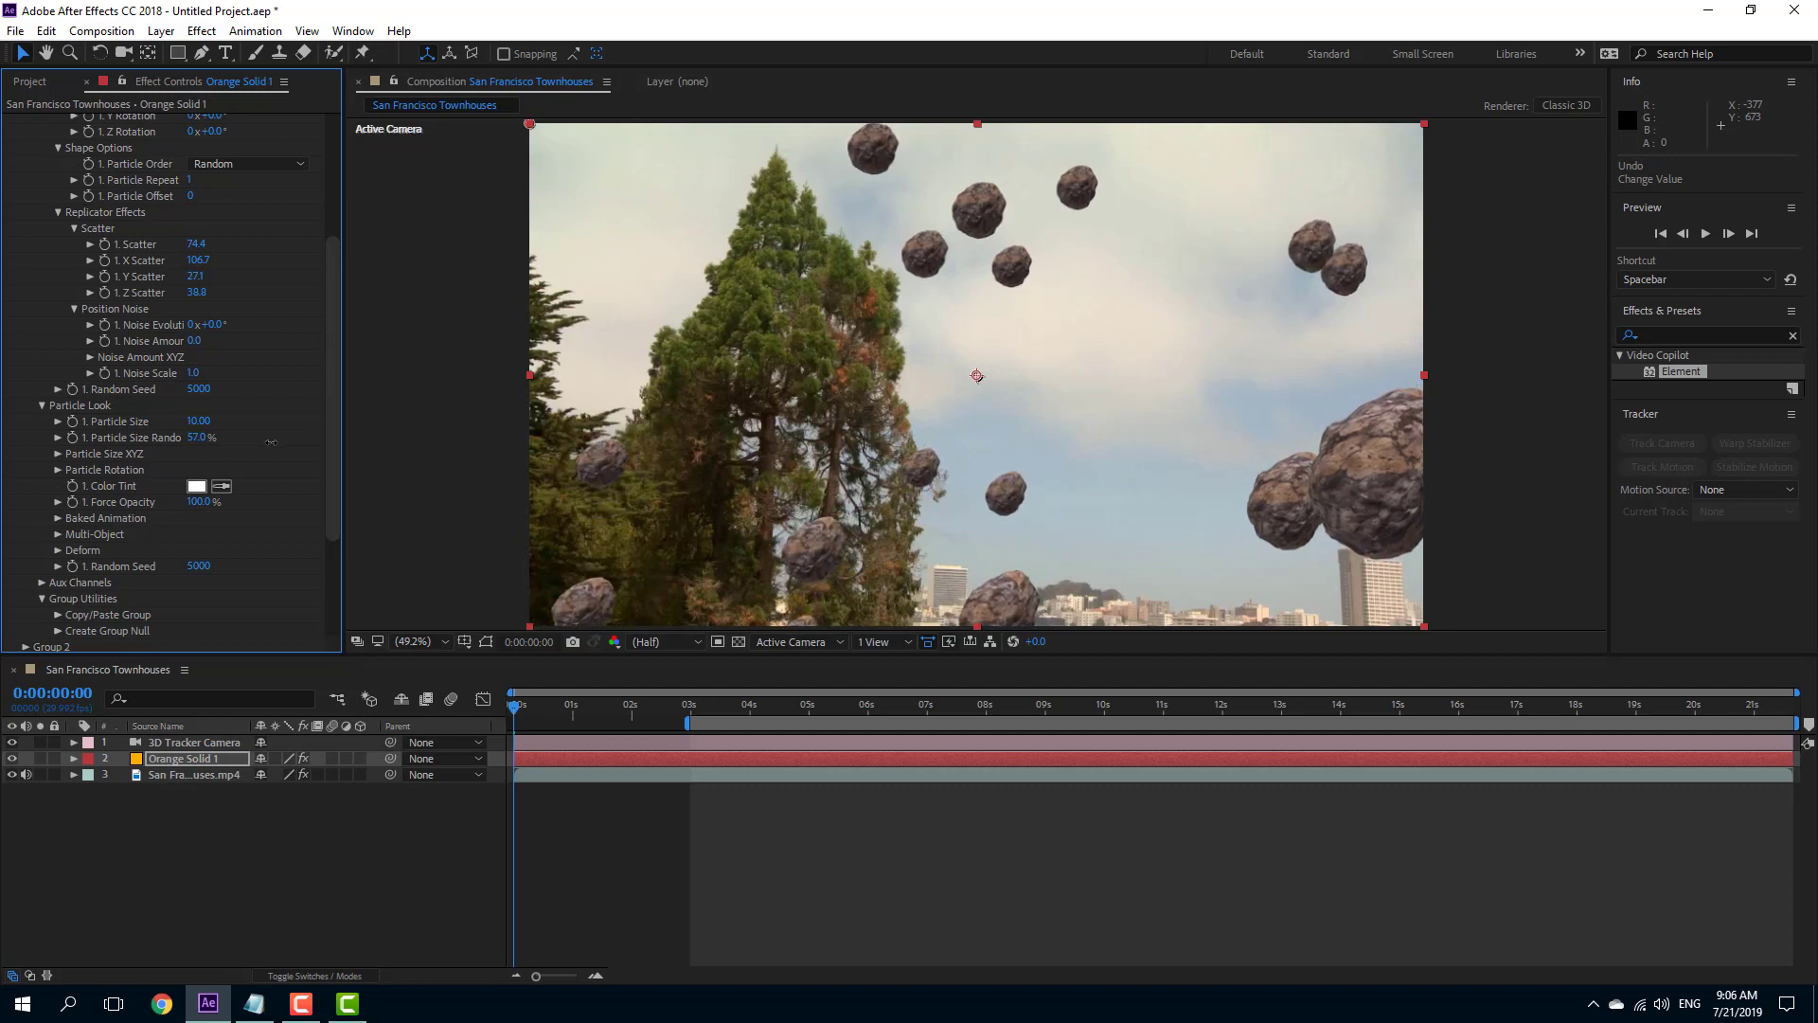
Step: Try a different X Size for the rocks under Particle Size XYZ
left_click(58, 455)
left_click_drag(203, 471, 224, 473)
key("ctrl+z")
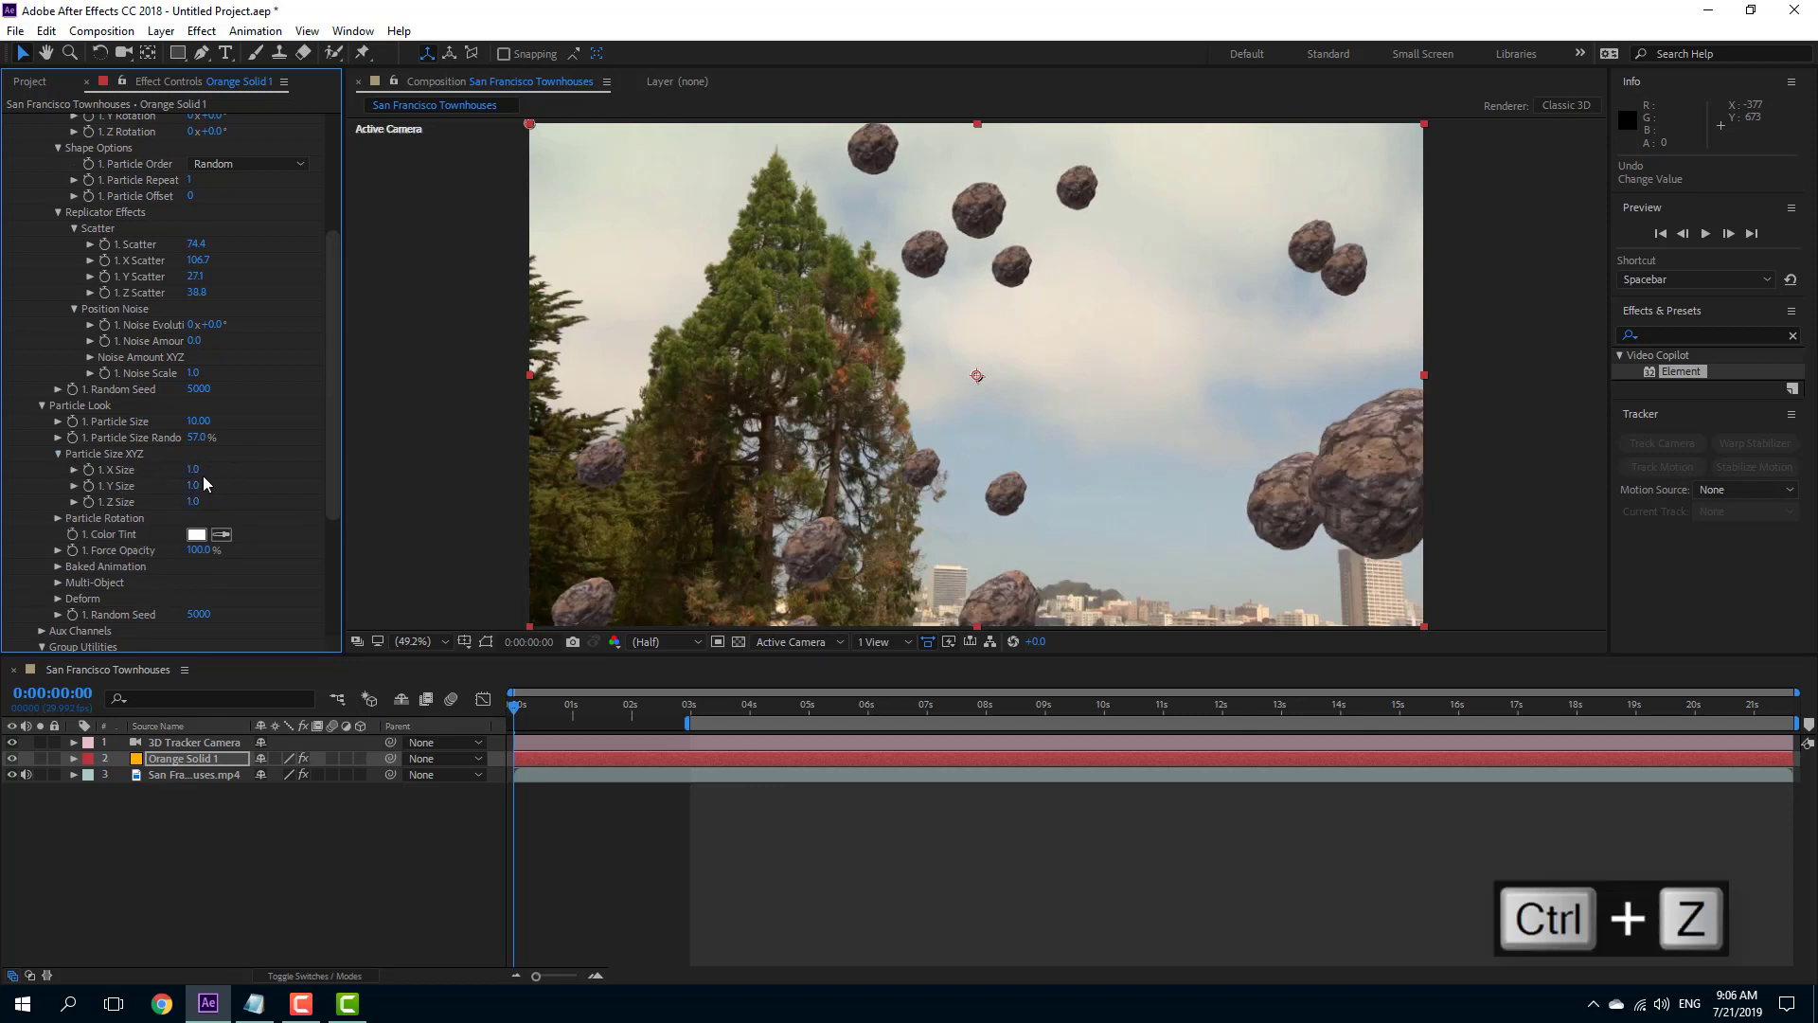
Step: Expand the Deform and Multi-Object settings of Particle Look and enable Multi-Object for Group 1
scroll(95, 564, "down", 1)
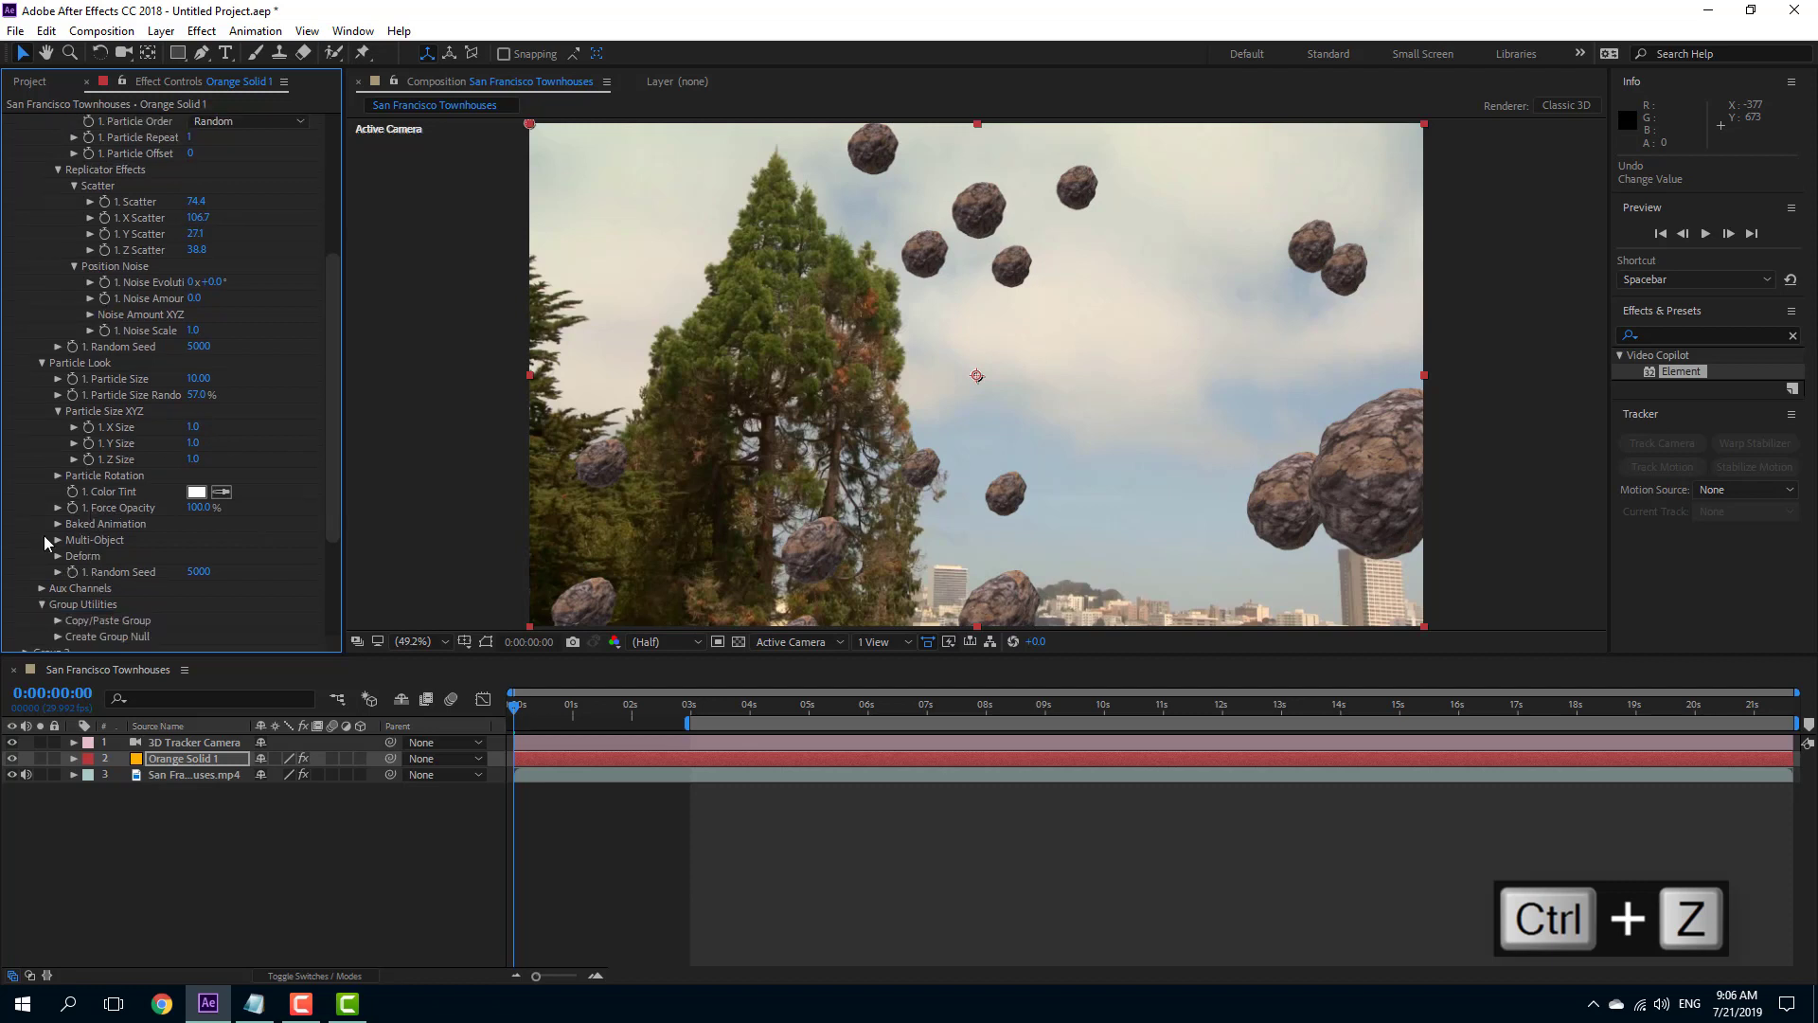
left_click(58, 556)
scroll(59, 555, "down", 1)
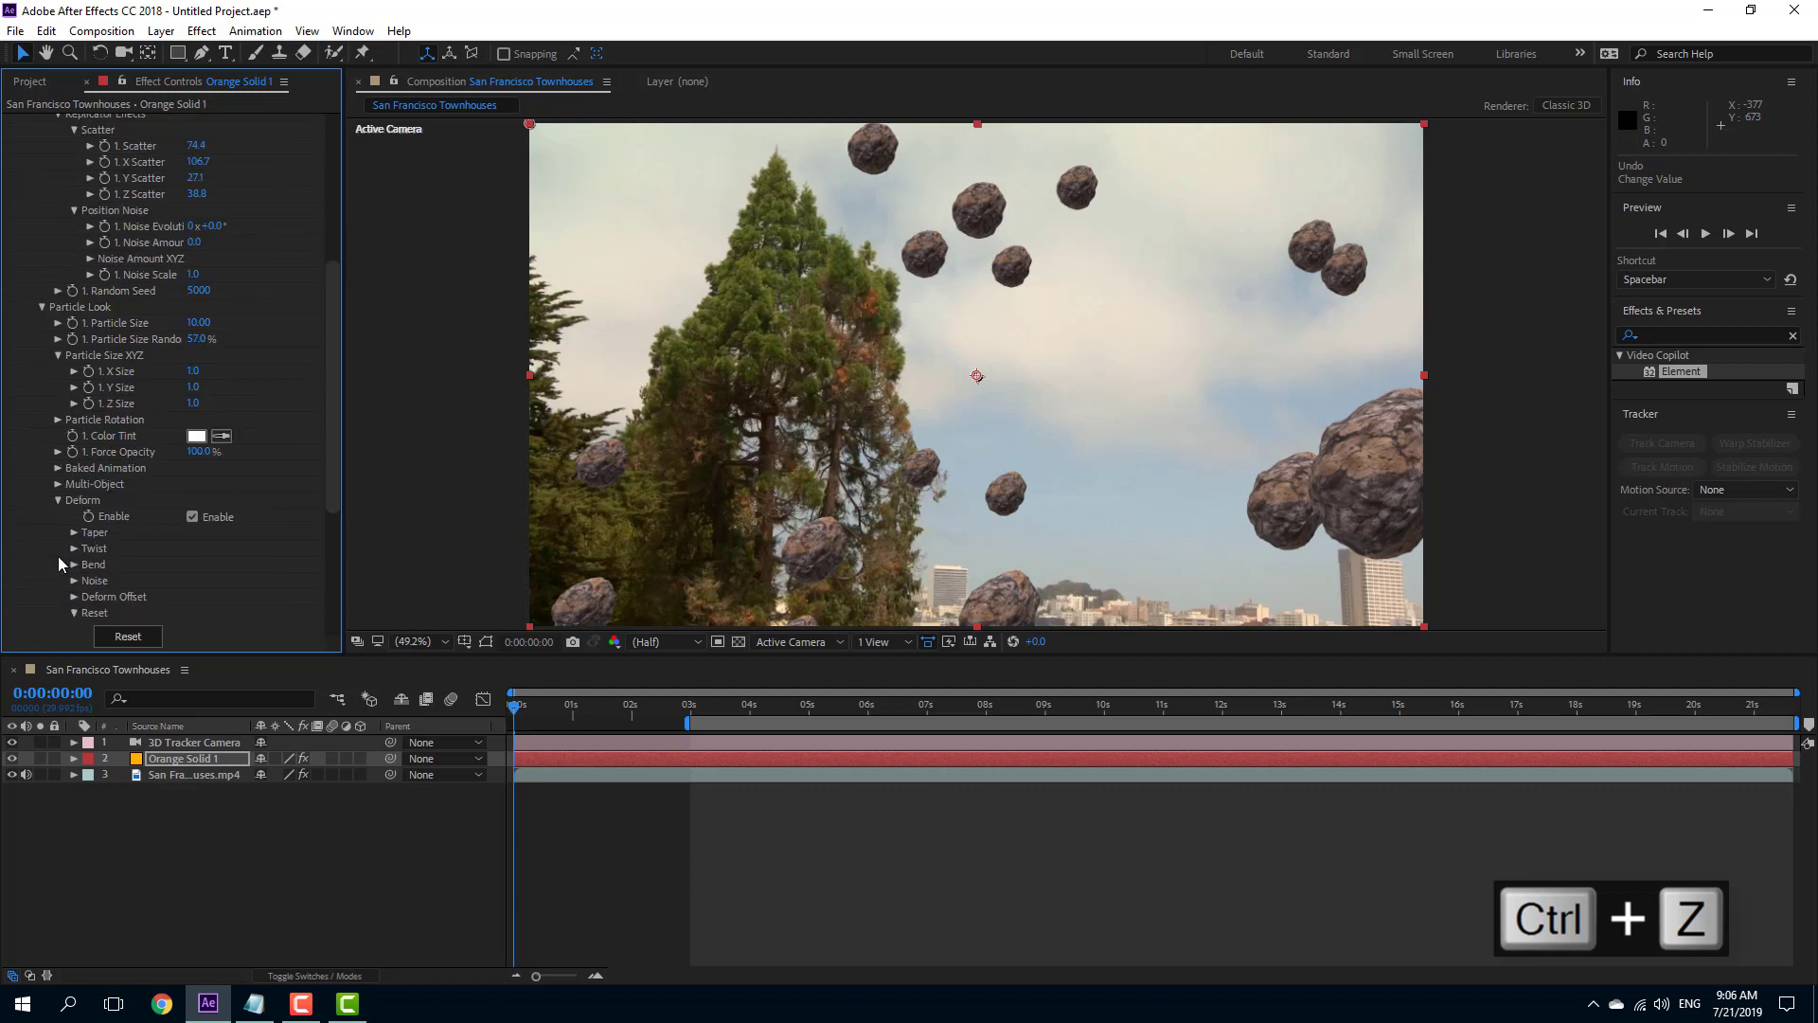
left_click(59, 483)
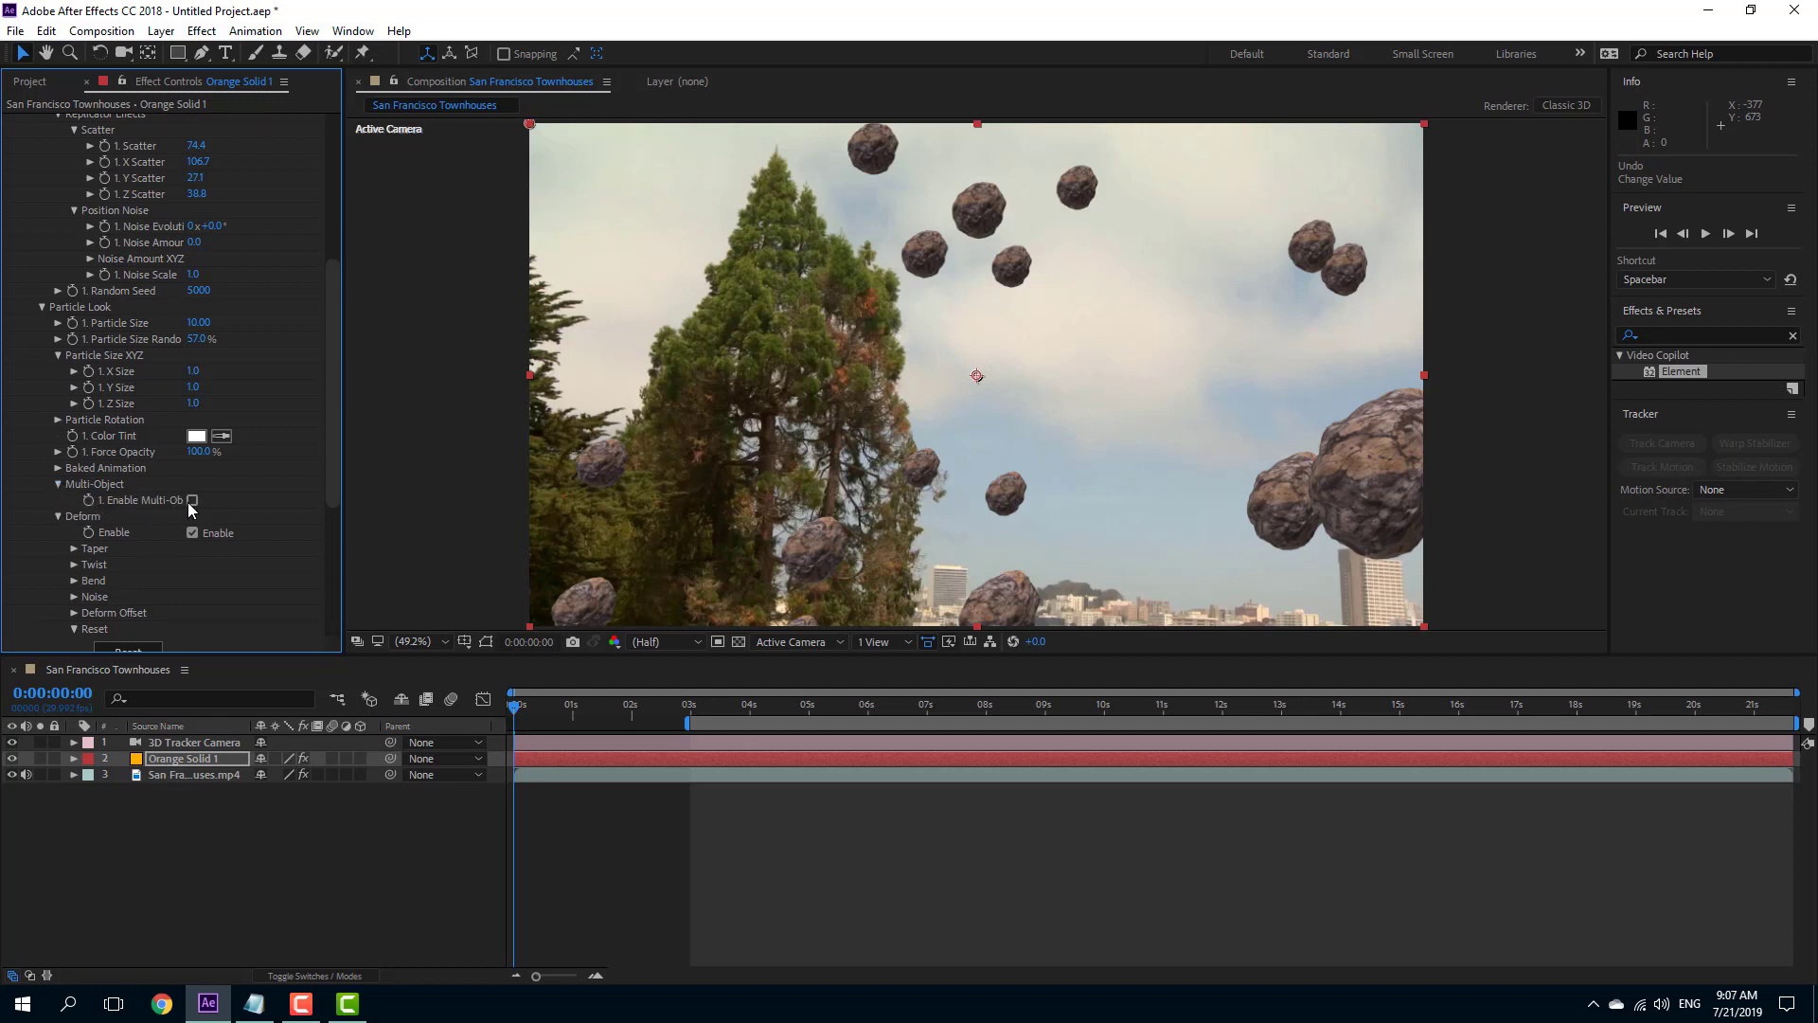
scroll(204, 511, "down", 5)
left_click(201, 372)
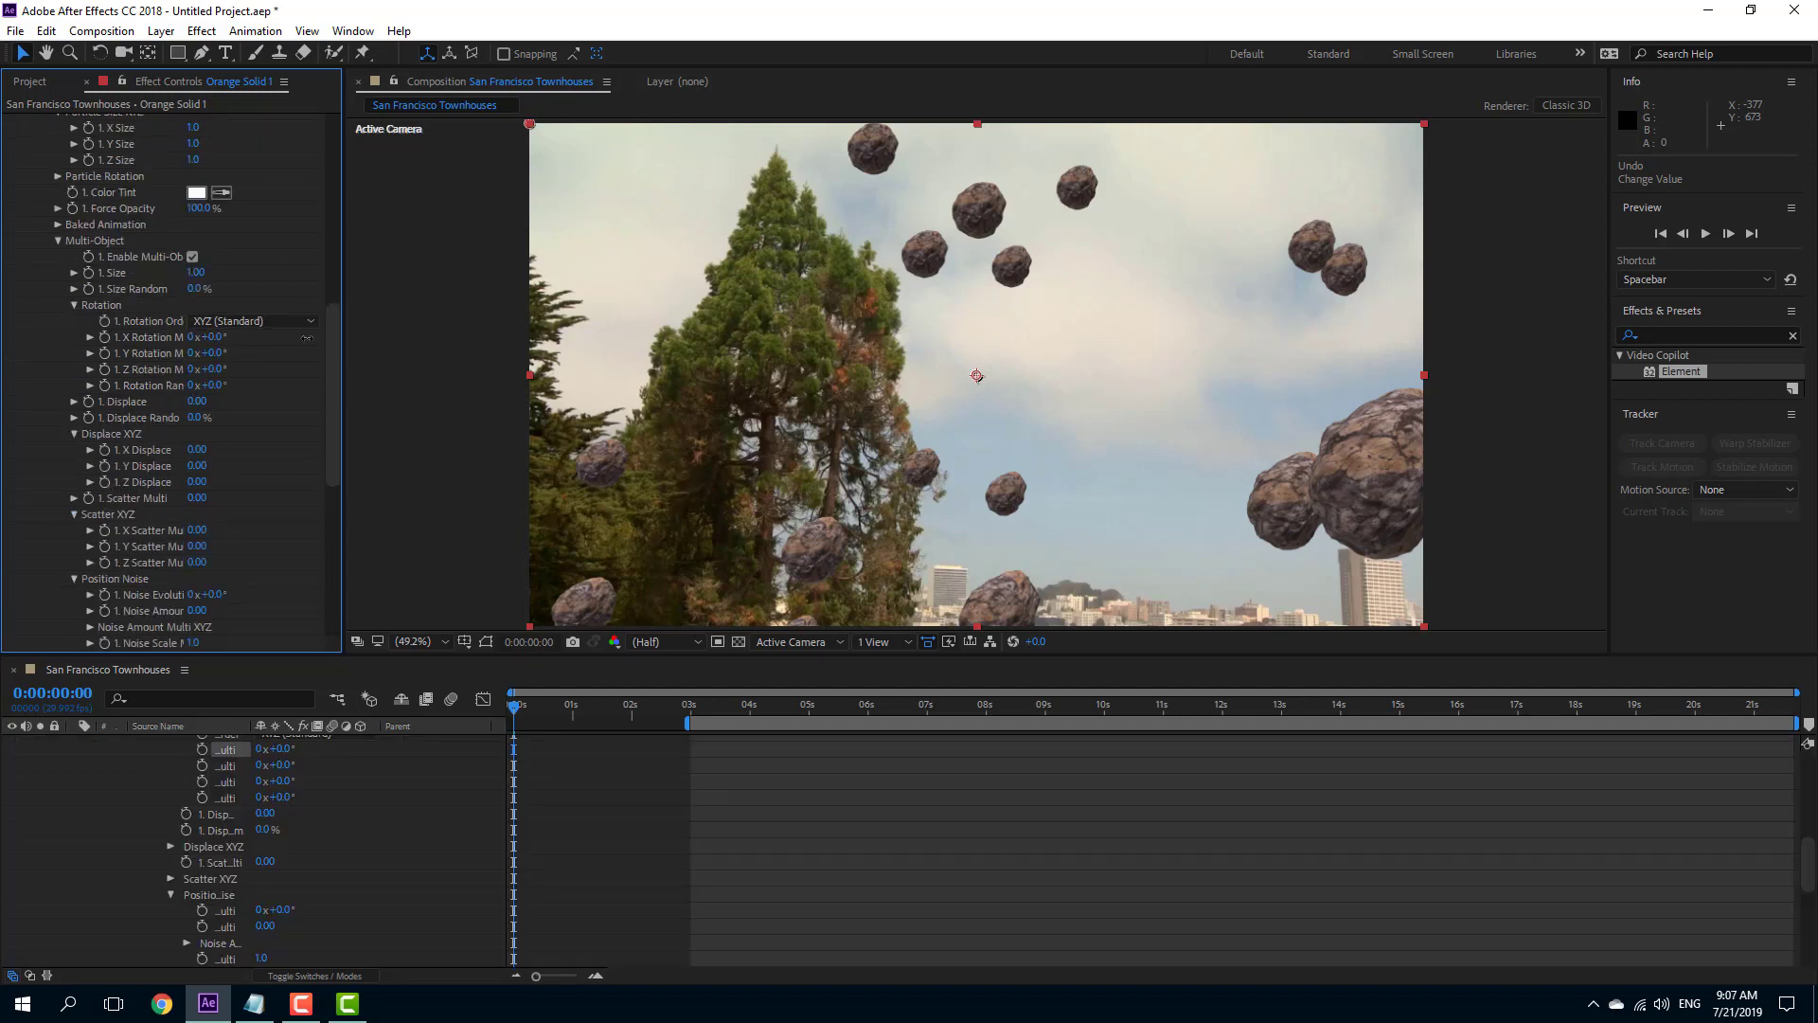
Step: Try turning the rocks with the Multi-Object X Rotation
left_click_drag(307, 337, 327, 349)
key("ctrl+z")
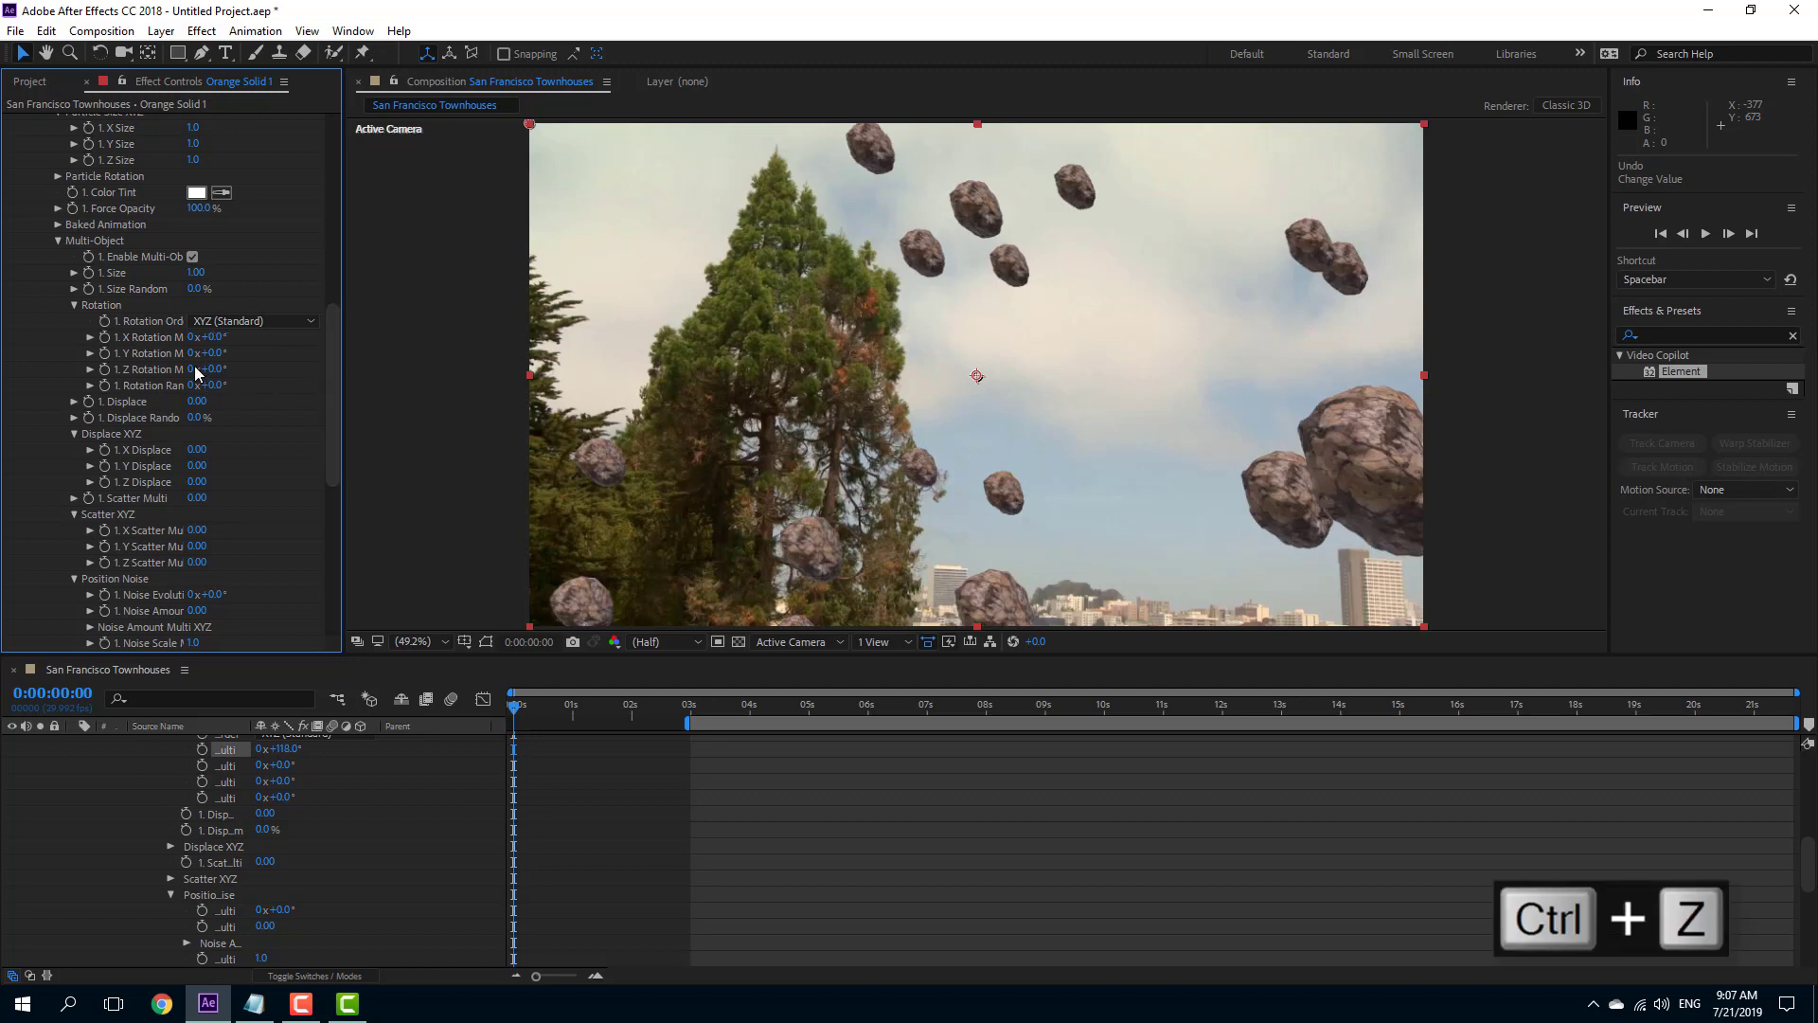
scroll(199, 514, "down", 3)
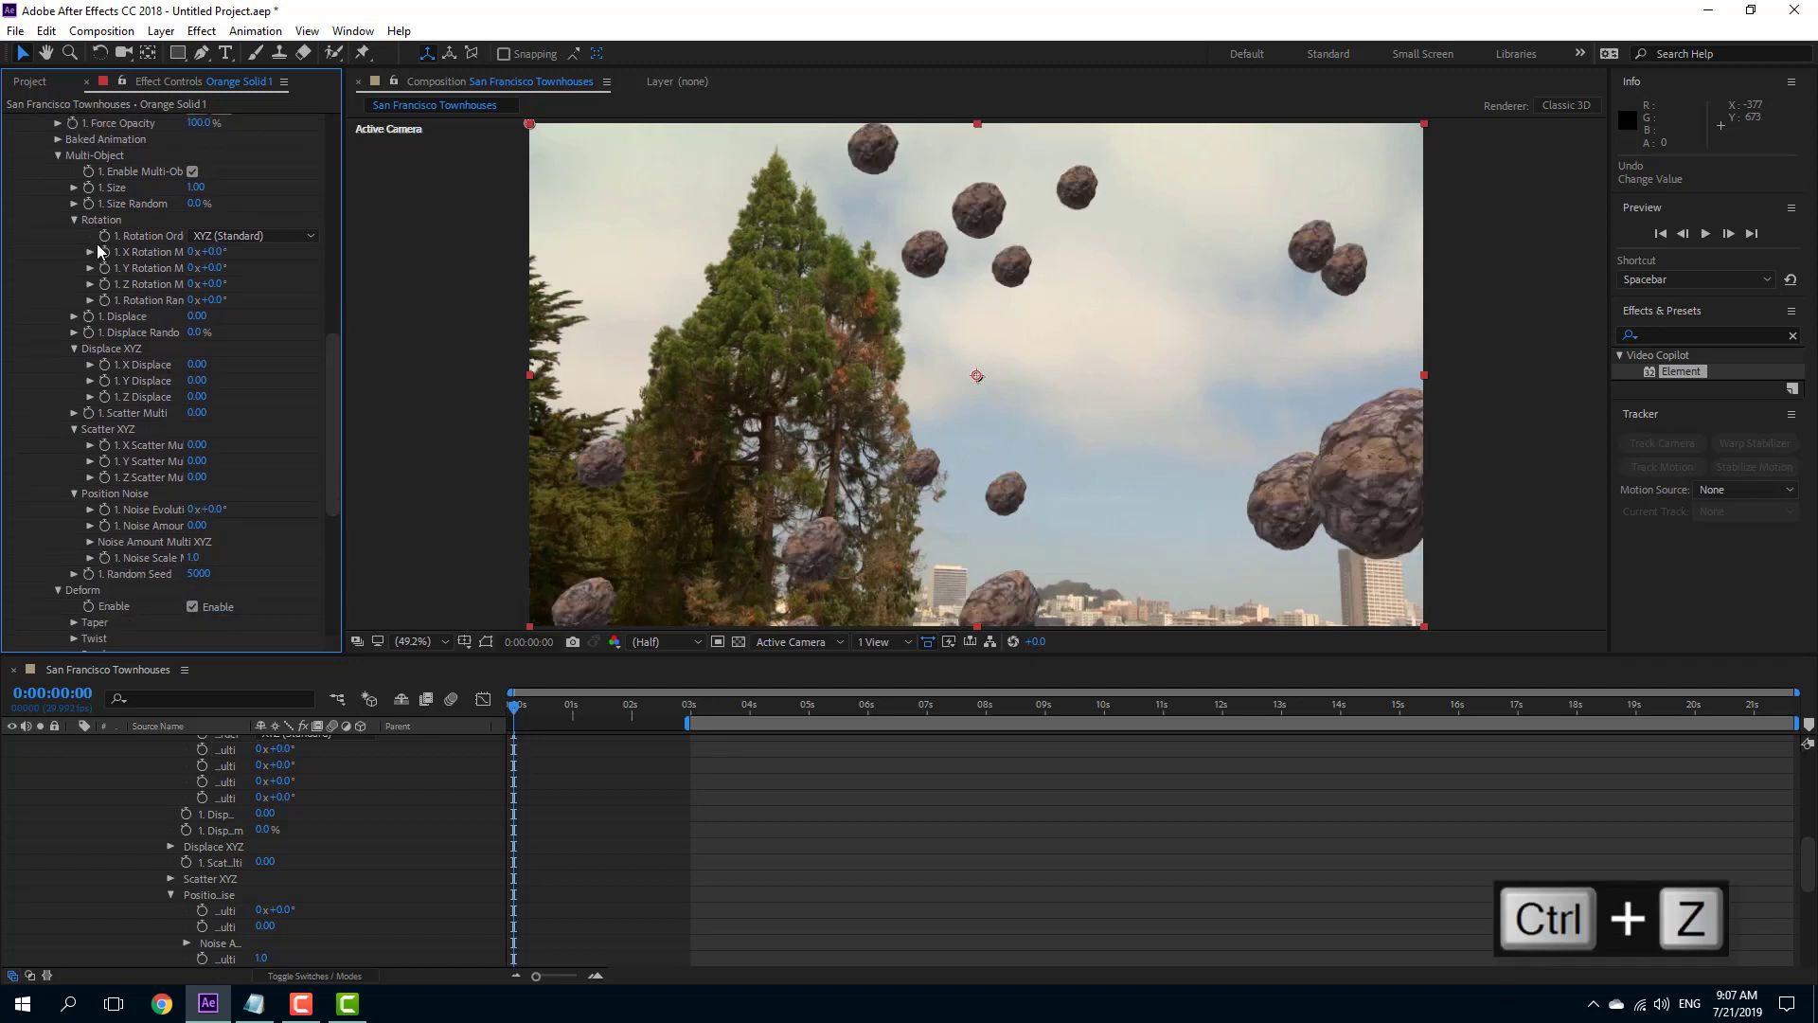
scroll(188, 326, "up", 2)
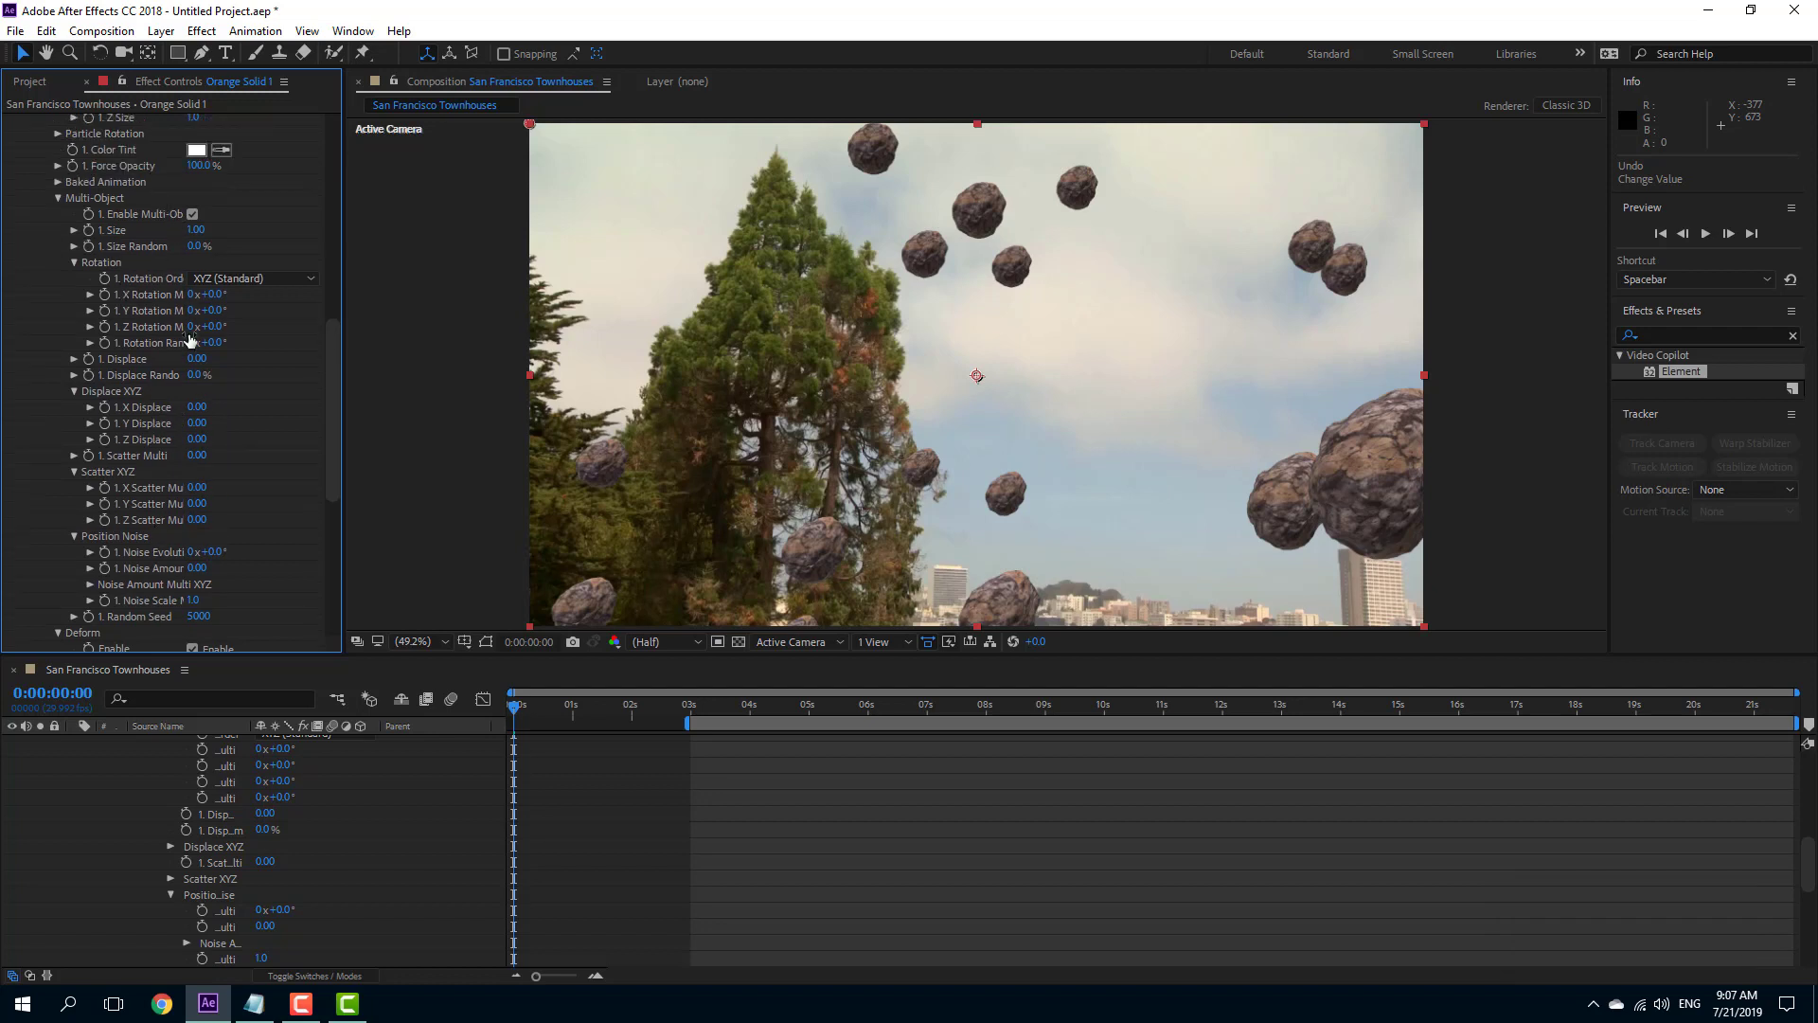
Step: Set the Multi-Object Size to 1.08, Size Random to 47% and Rotation Random to 29°
left_click(74, 246)
mouse_move(218, 246)
left_mouse_down()
mouse_move(241, 246)
mouse_move(210, 229)
left_mouse_up()
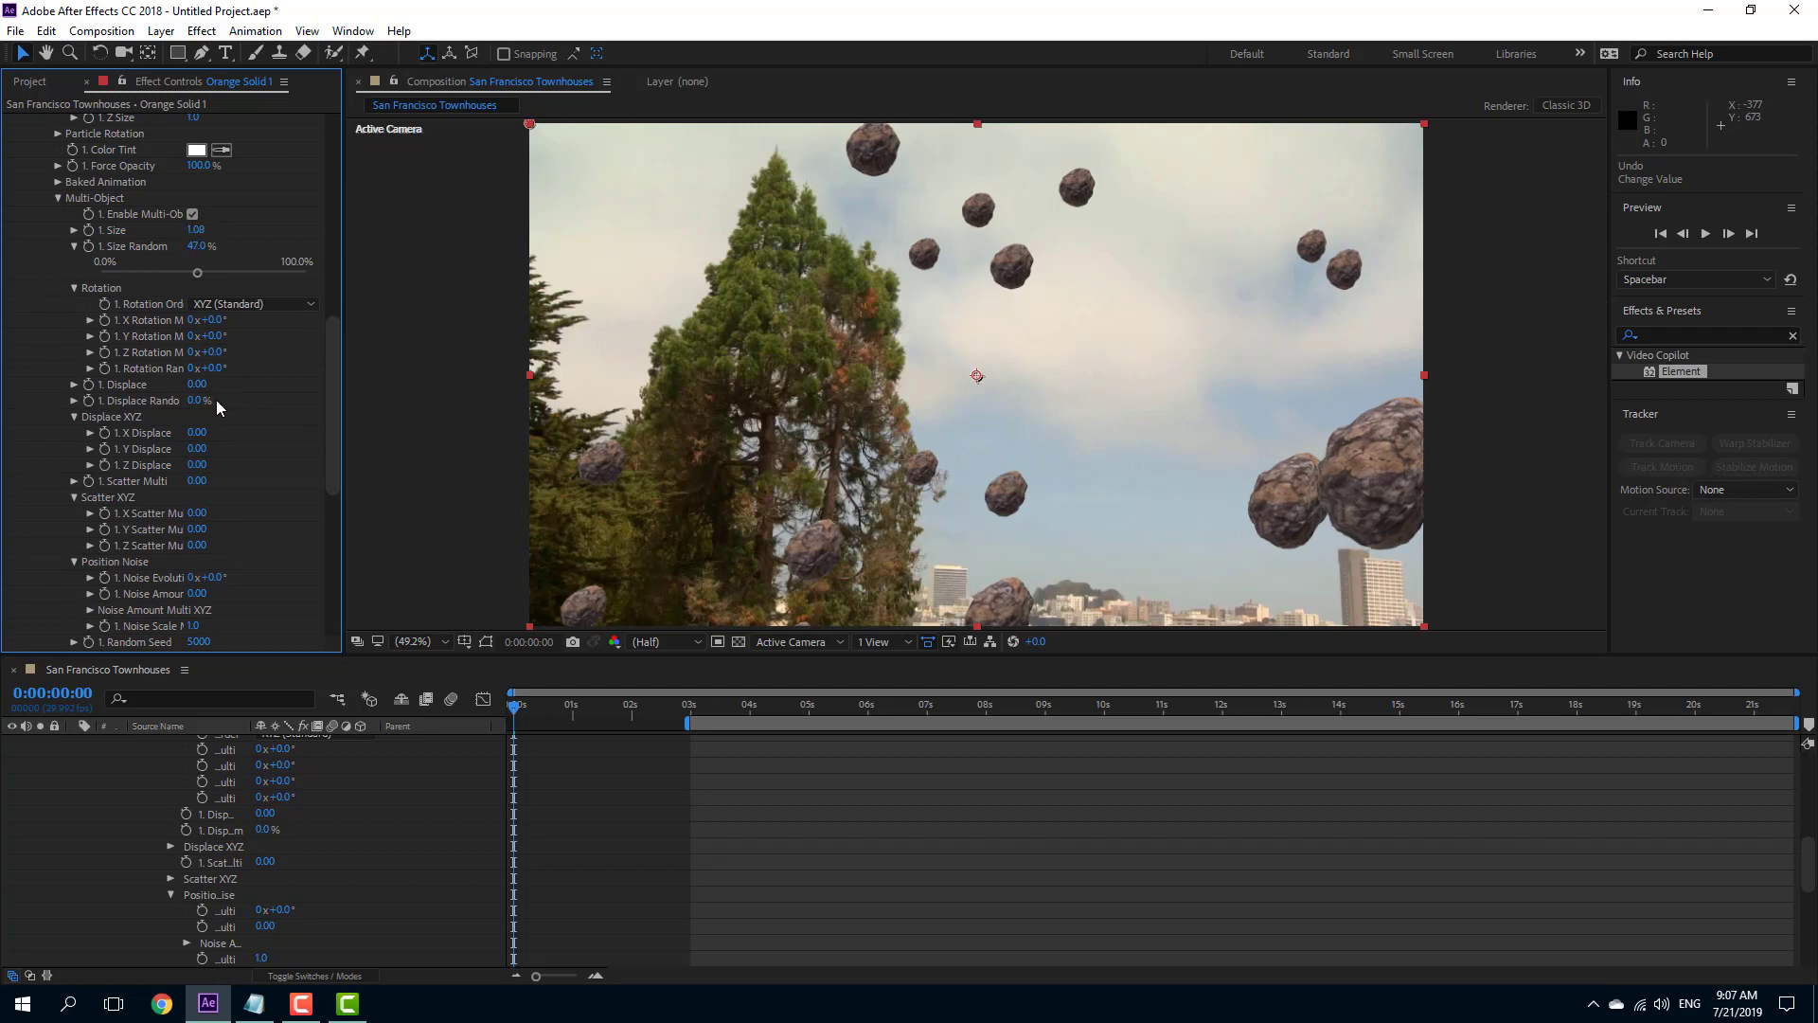
left_click_drag(244, 365, 244, 365)
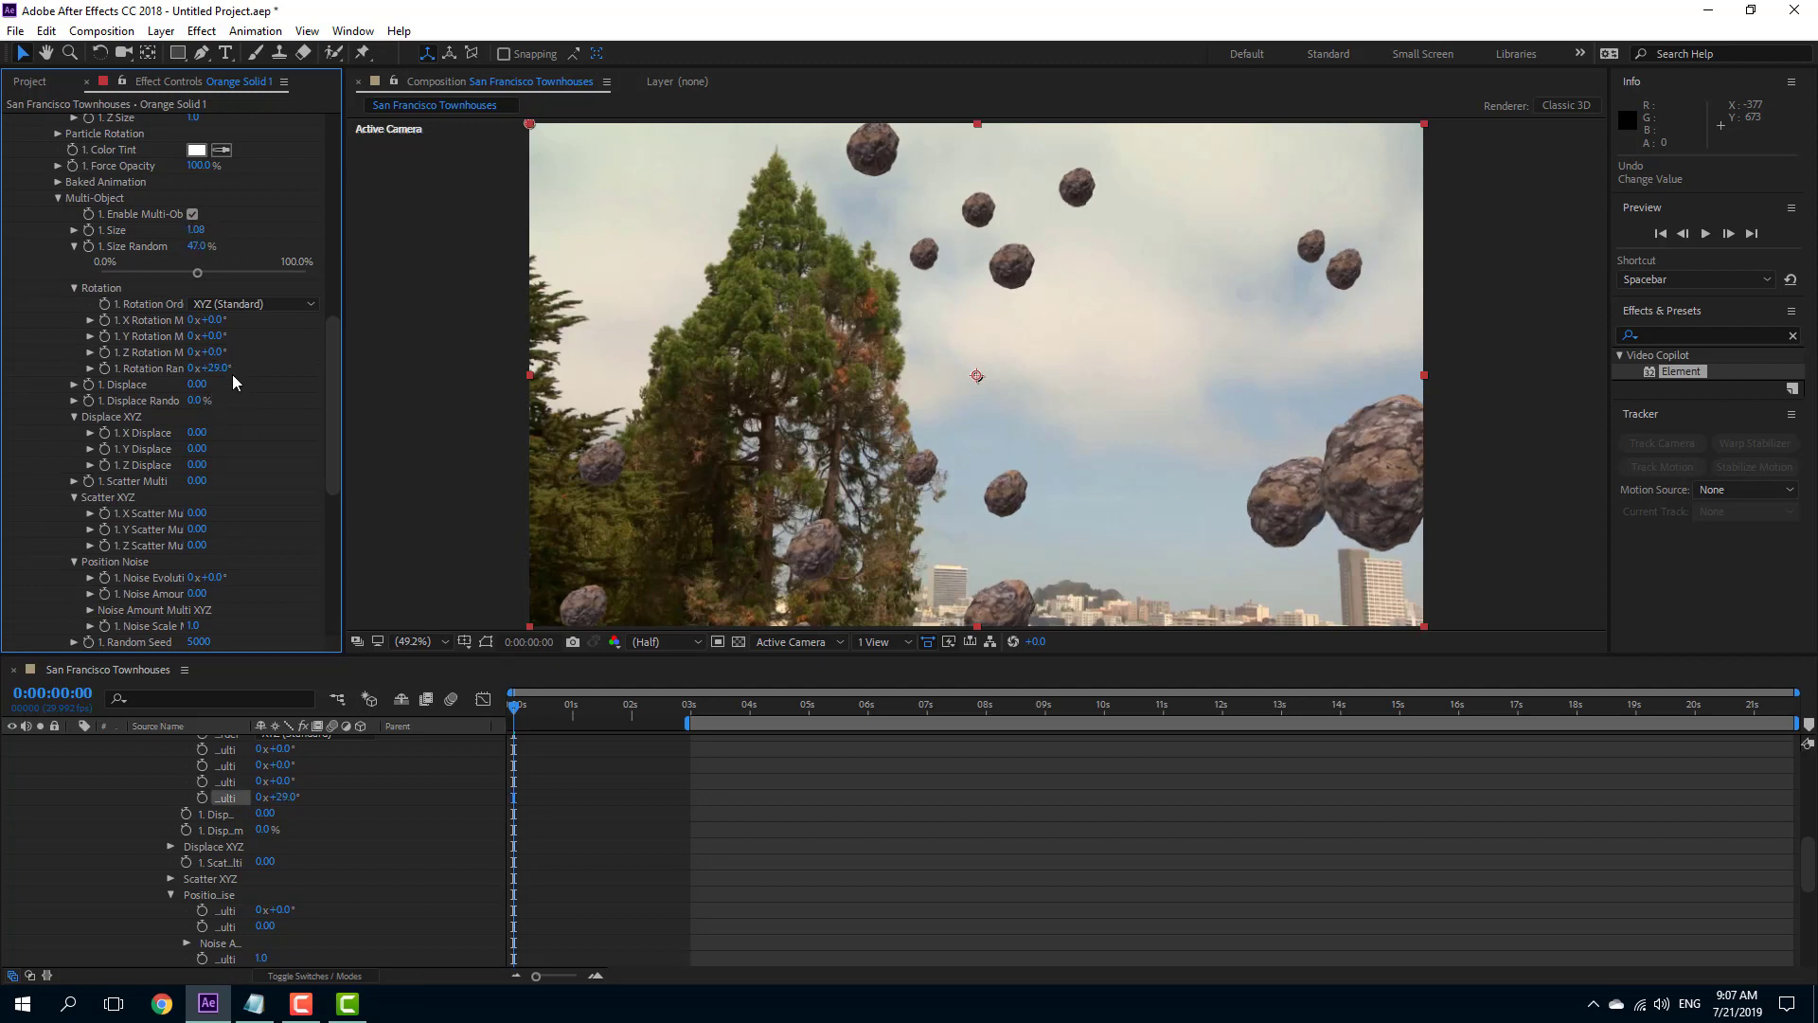
key("ctrl+z")
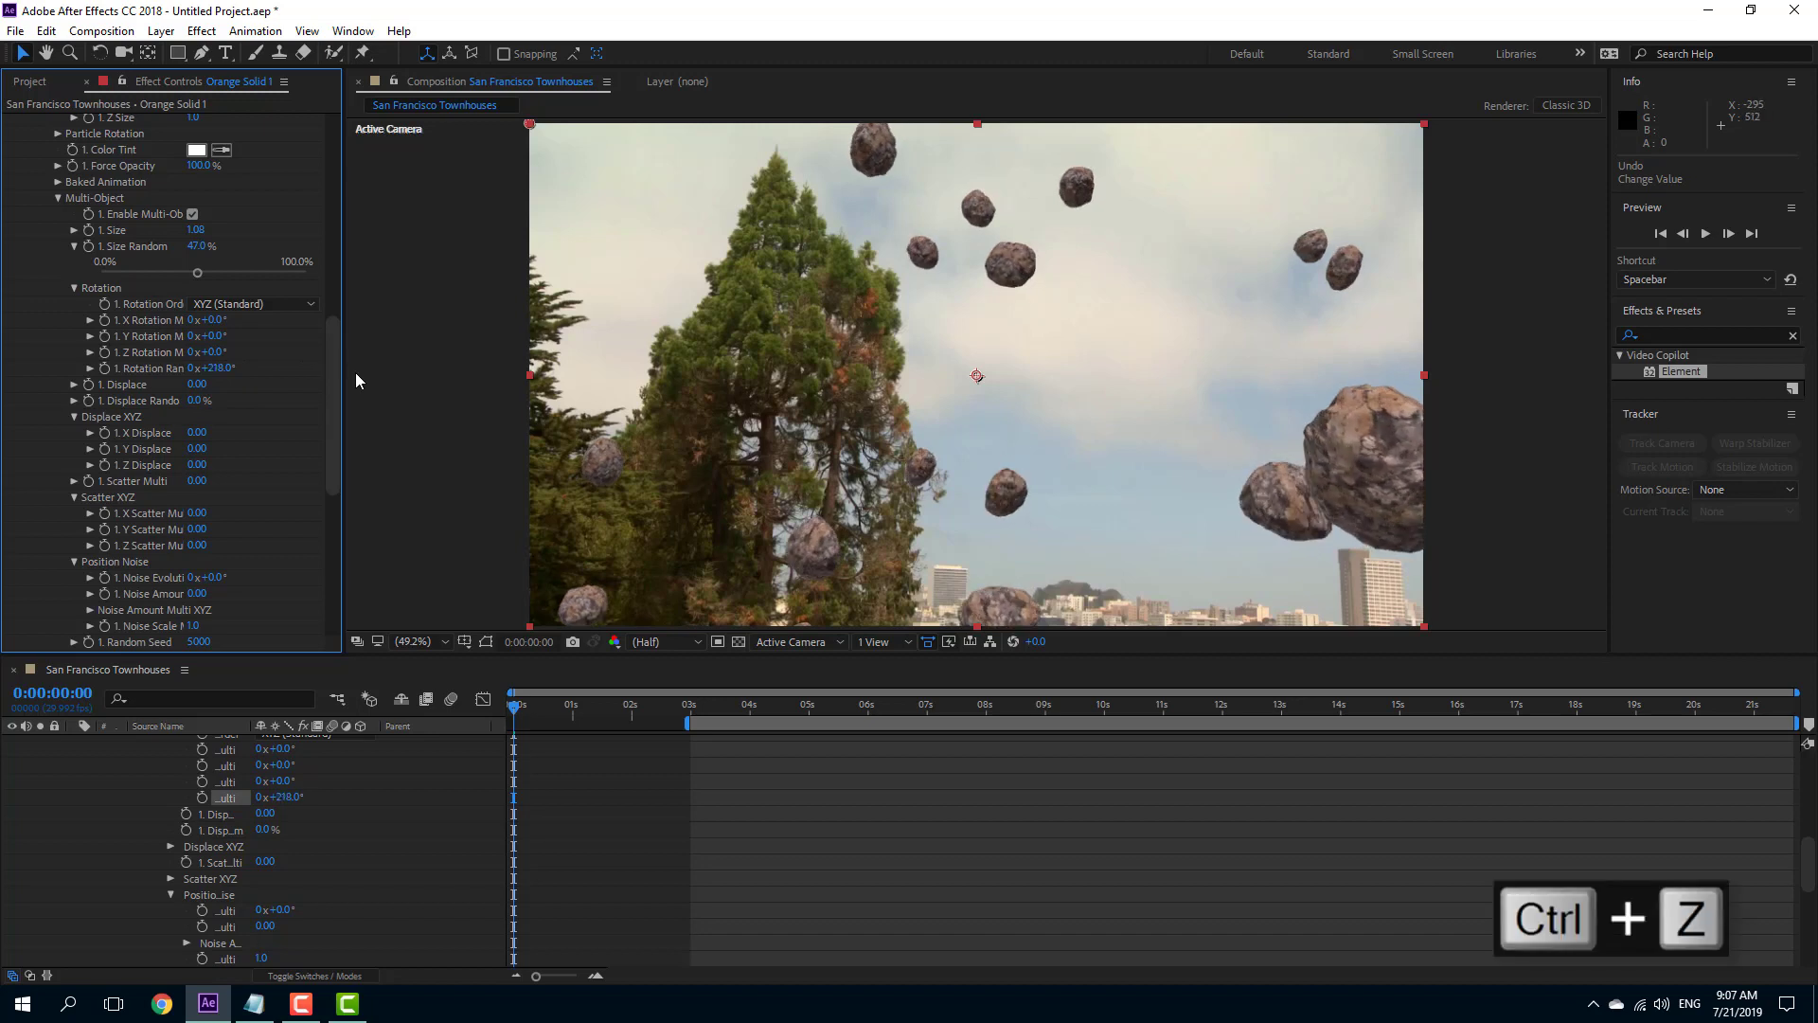
Step: Extend the work area back to 0:00:00:00 and add a Multi-Object Rotation Random keyframe at the first frame
left_click(620, 725)
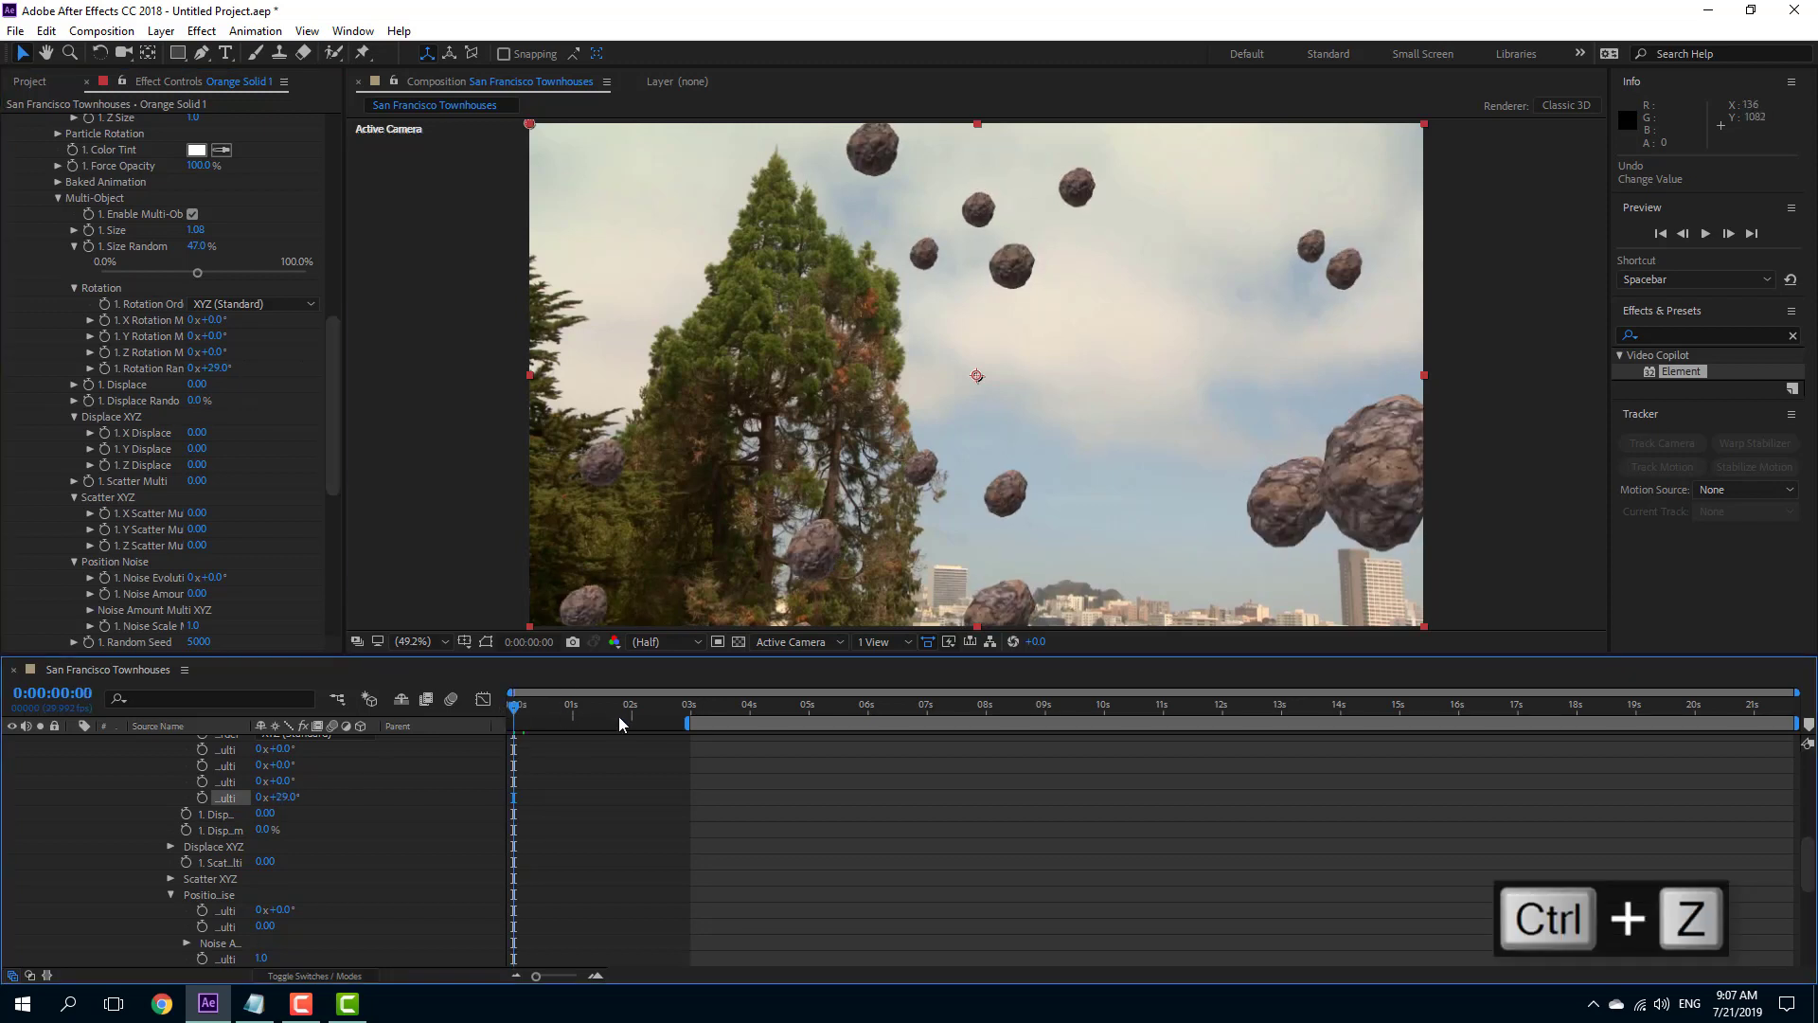
left_click_drag(657, 725, 414, 724)
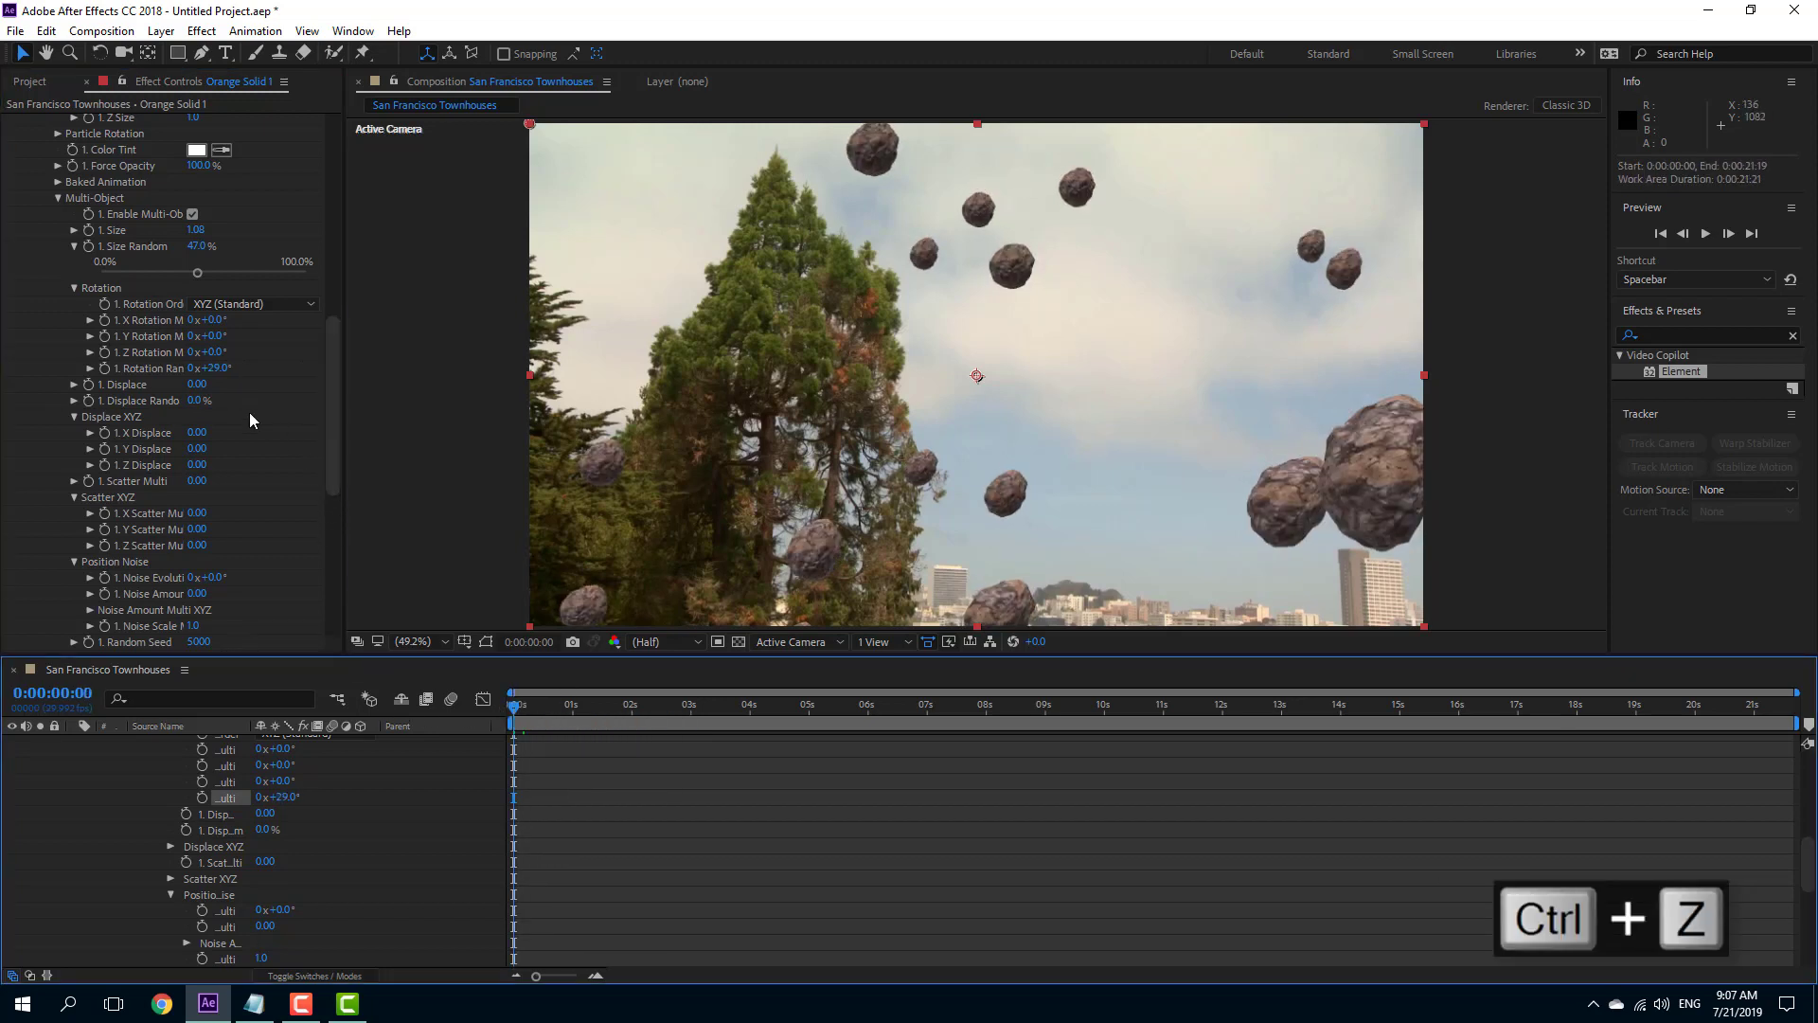
left_click(105, 369)
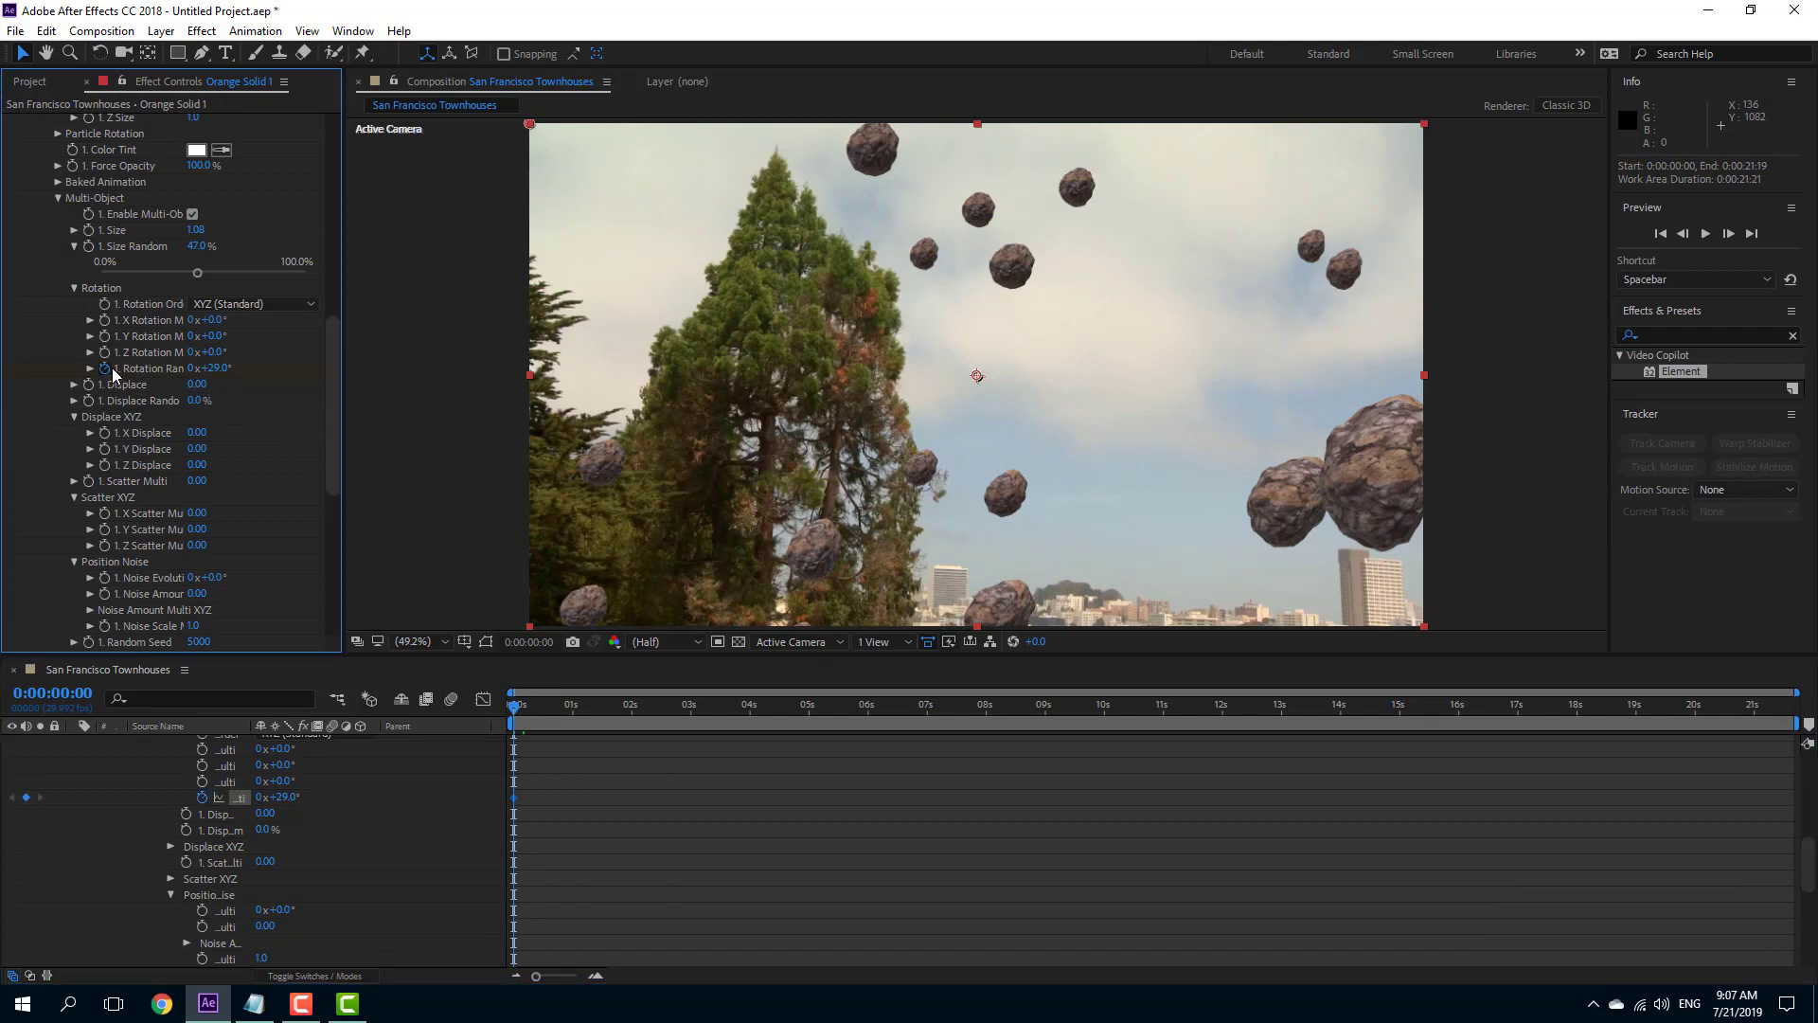
Step: Set Rotation Random to 29x+189.0° at 0:00:21:19 and preview the rotating rocks from the first frame
left_click(960, 708)
key("End")
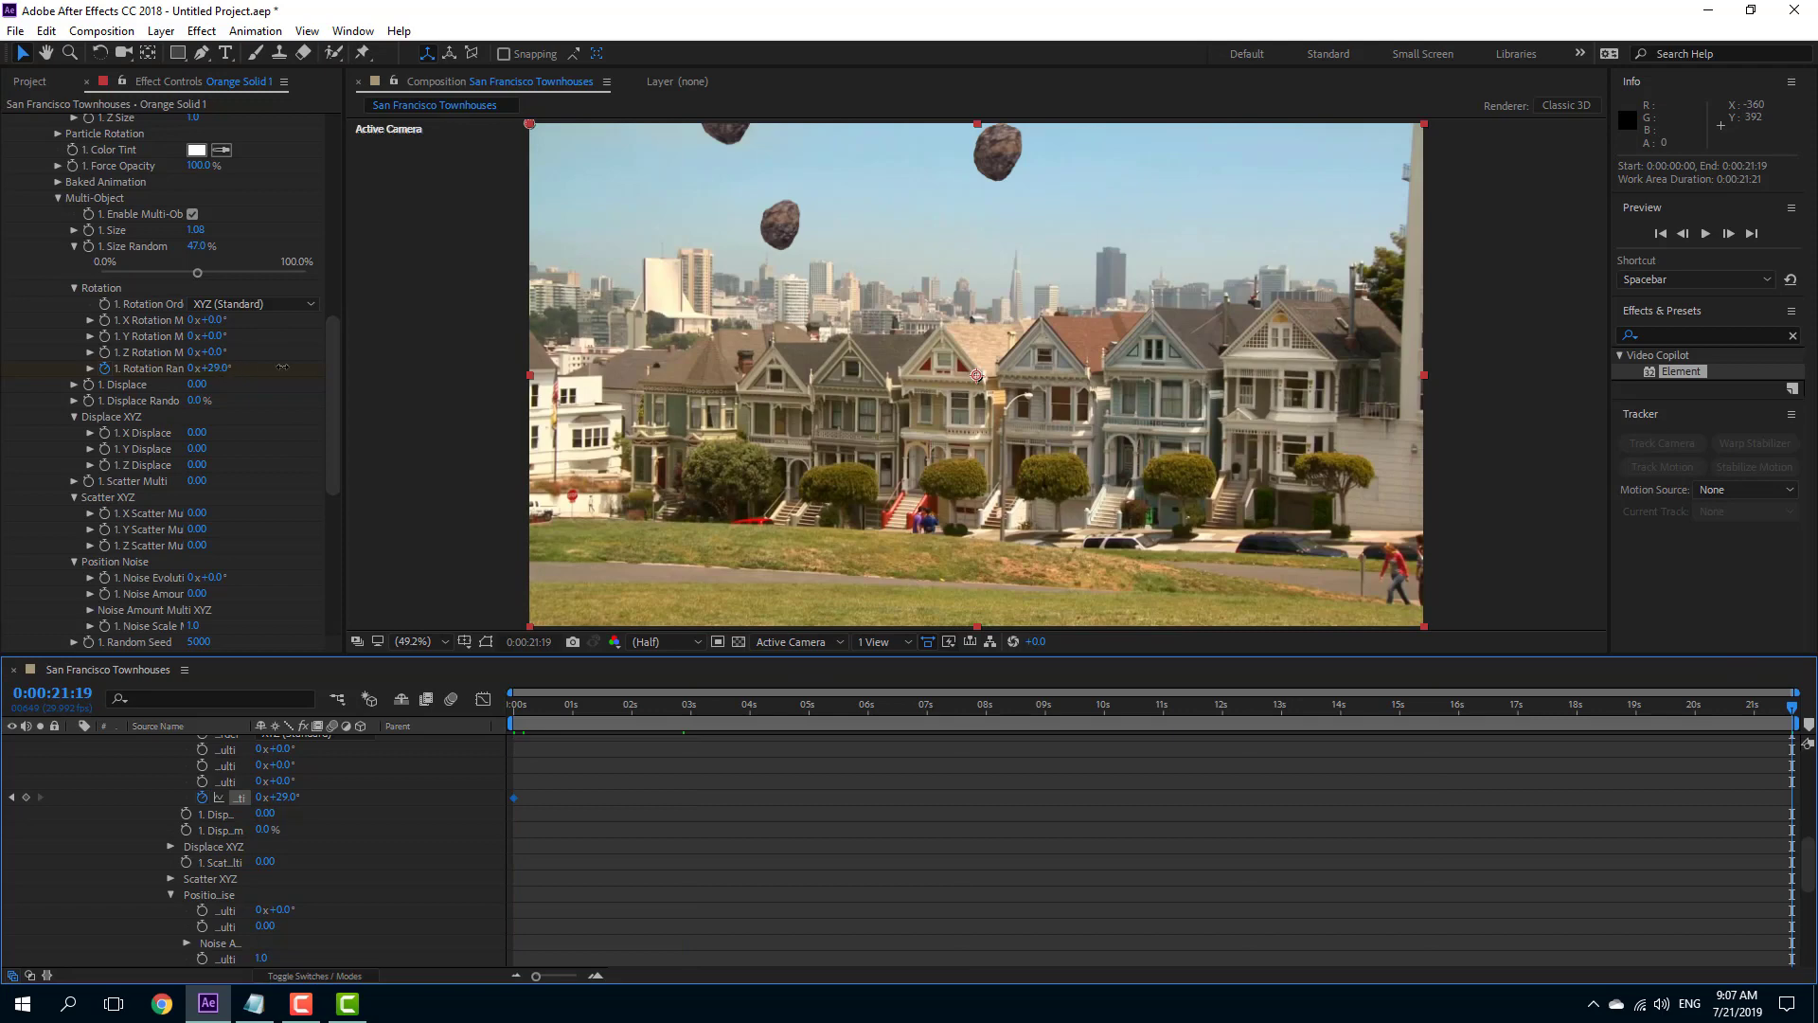
left_click_drag(282, 367, 324, 365)
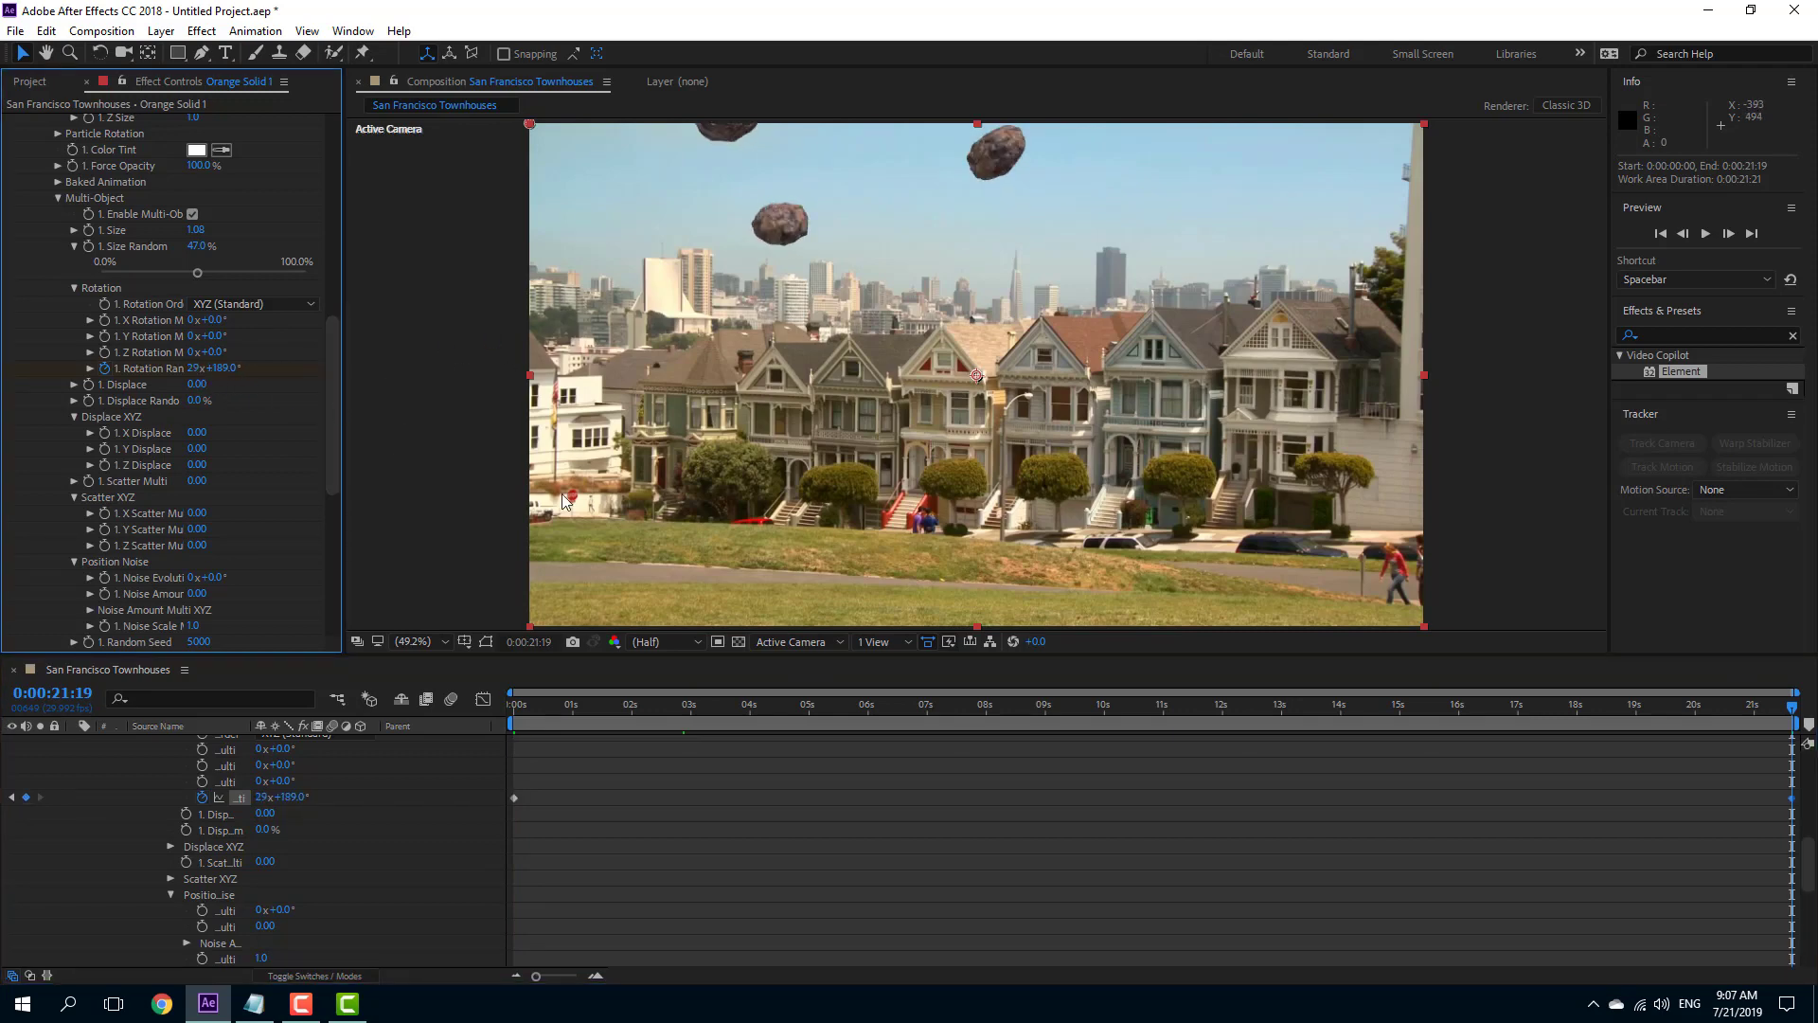
key("Home")
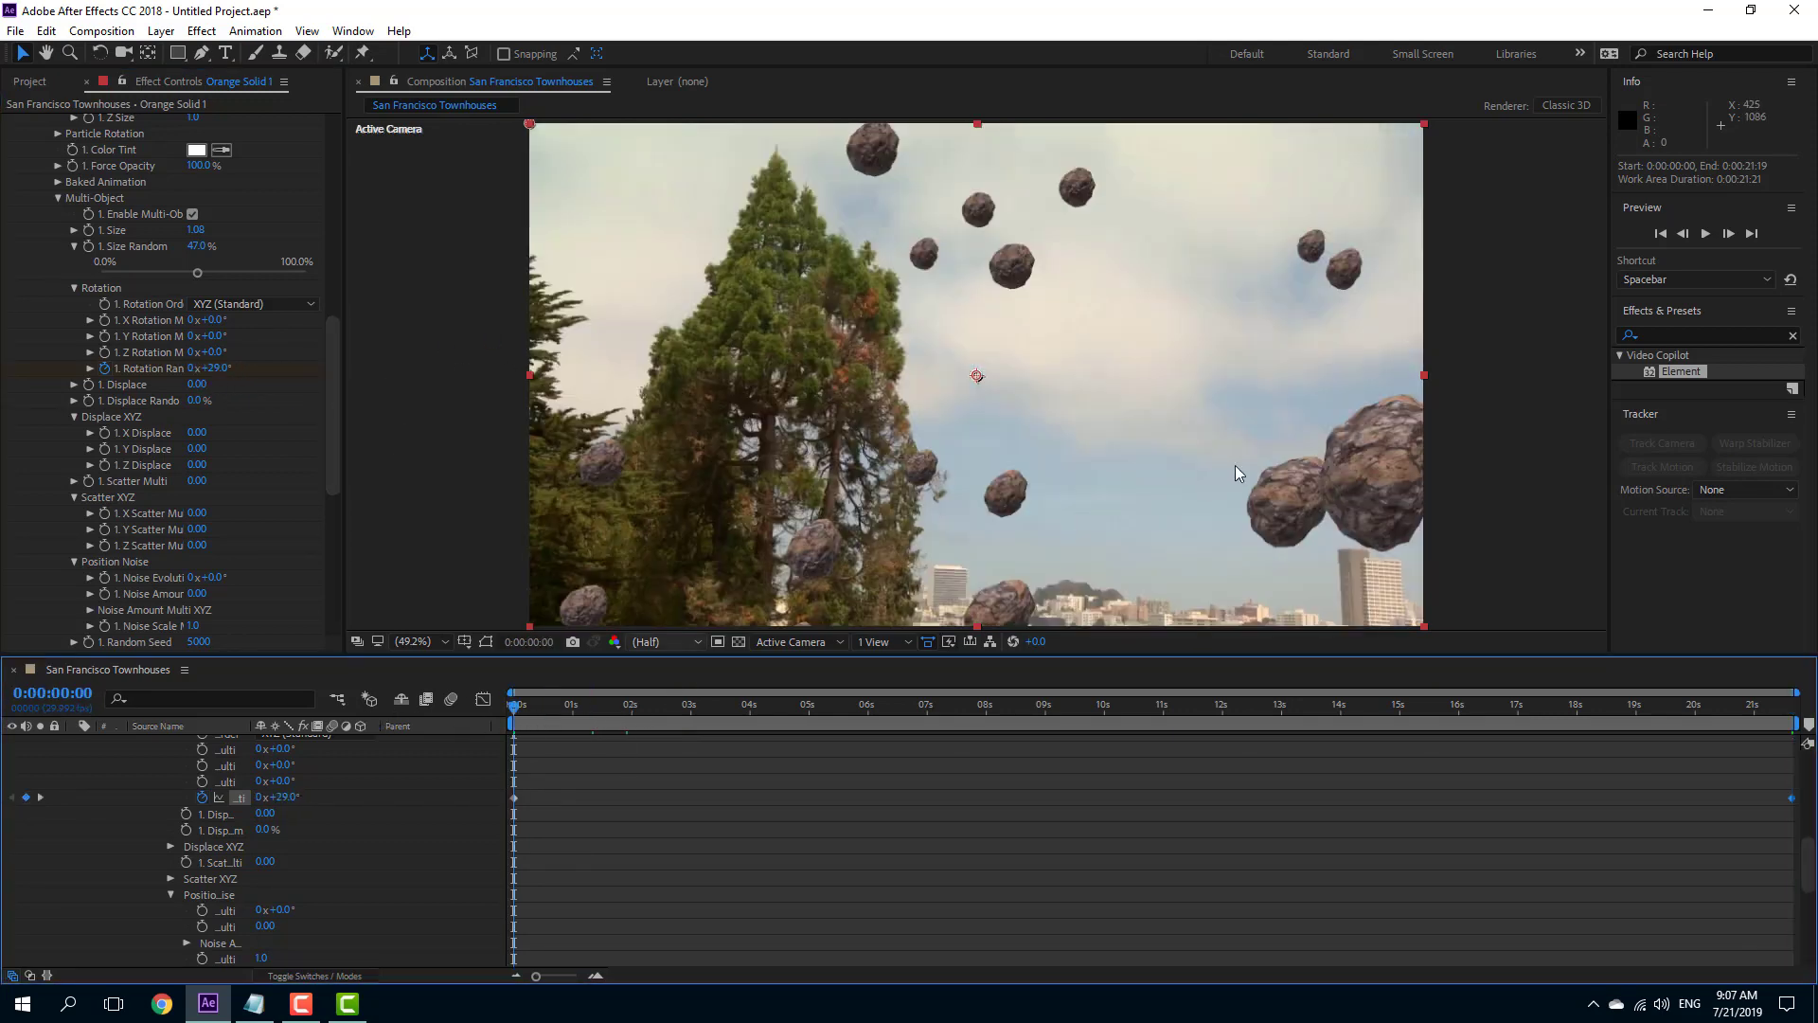
key("space")
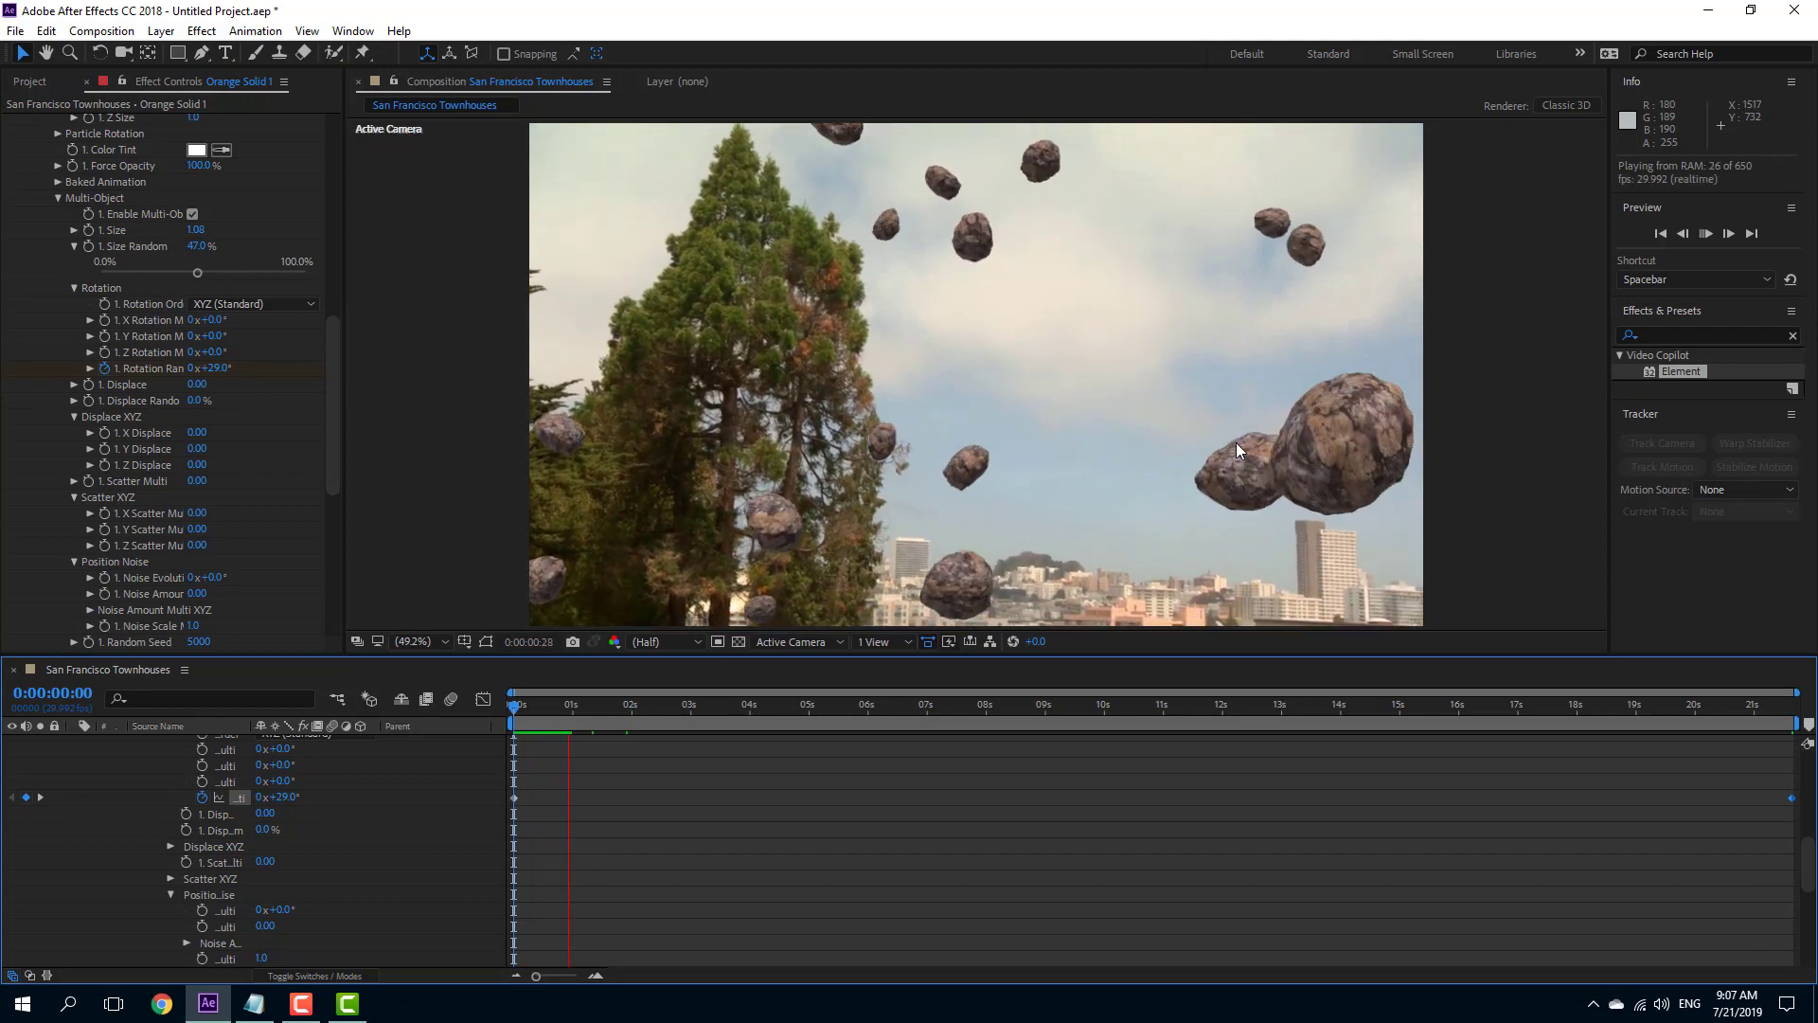
Step: Return to the first frame, deselect the layer and replay the composition to examine the rocks' rotation over the townhouses footage
key("space")
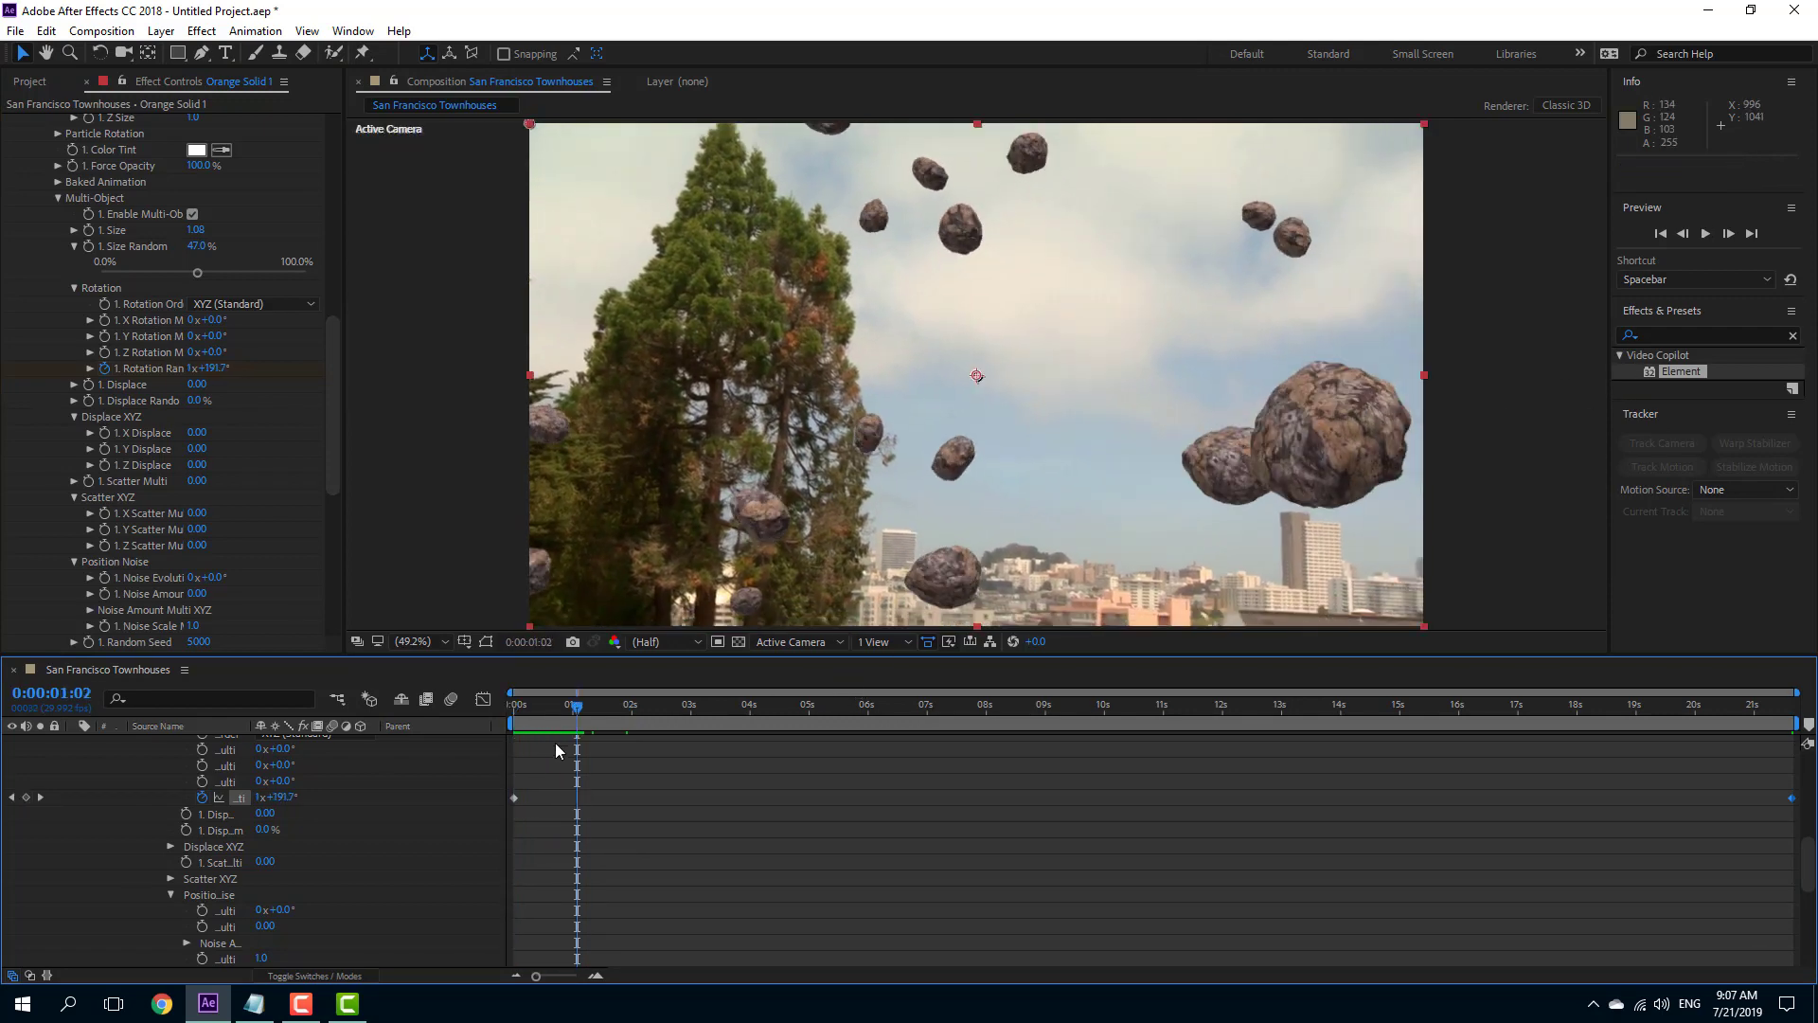
key("Home")
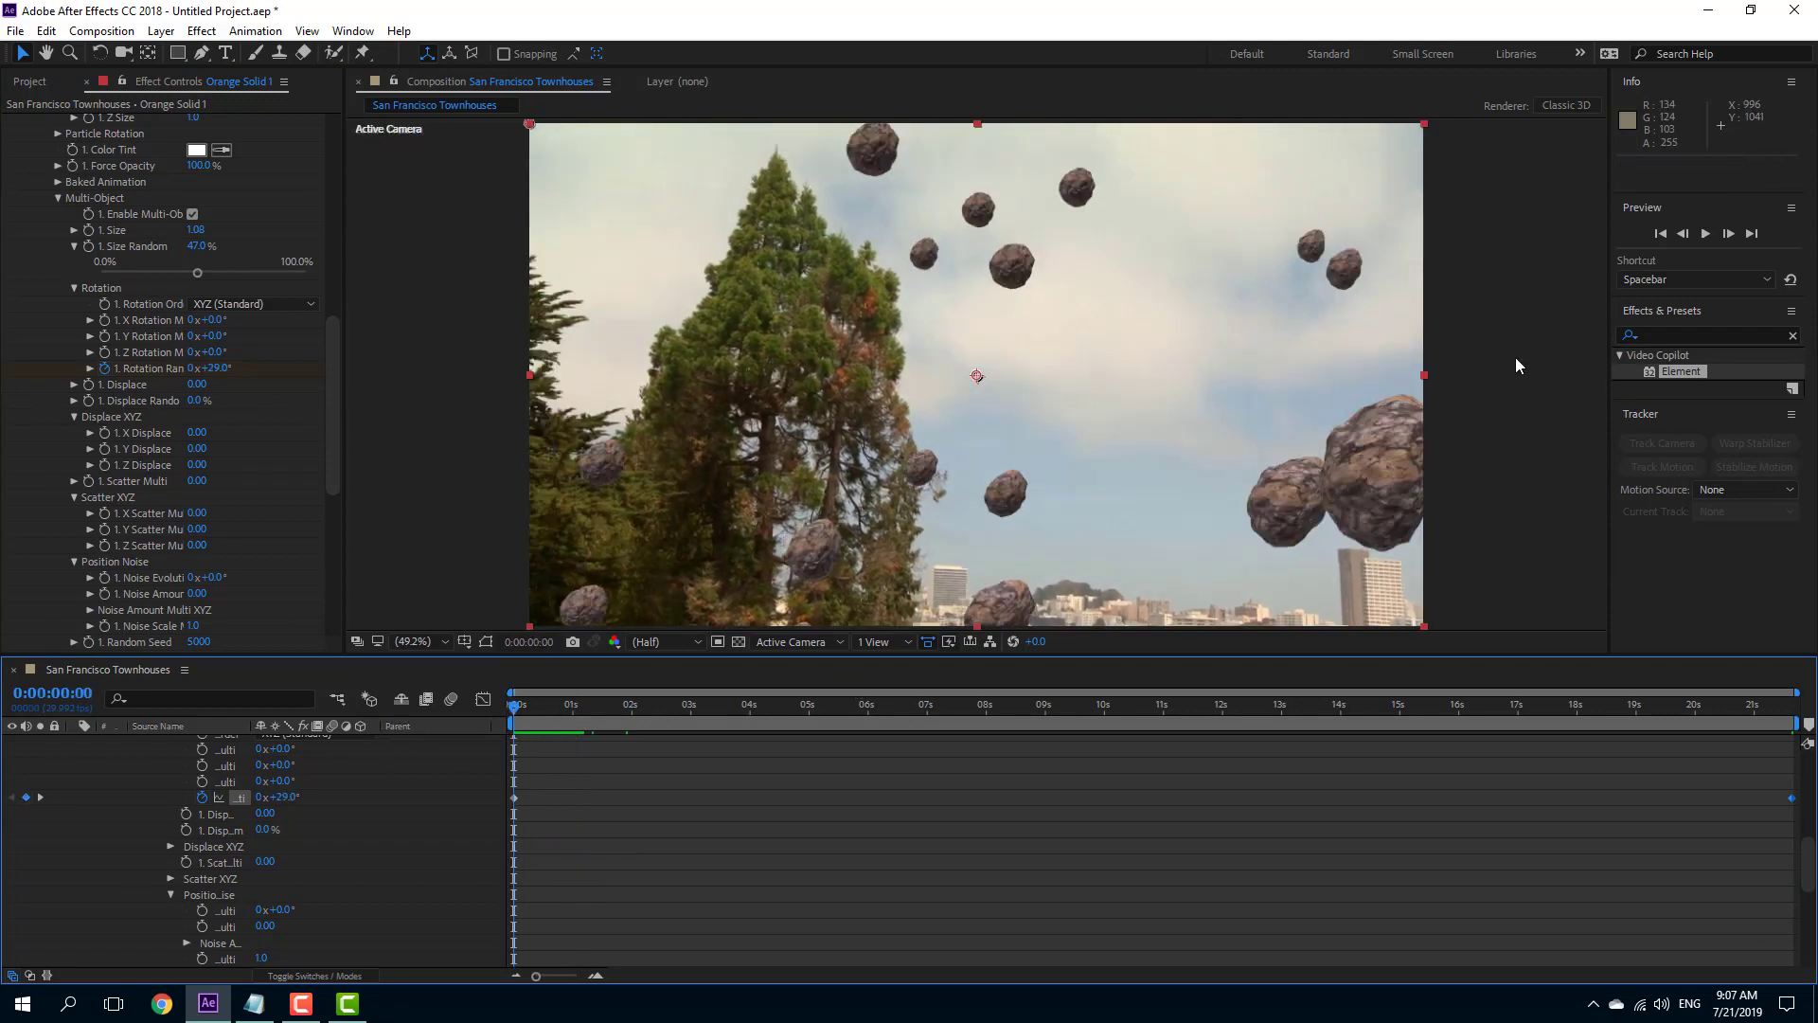
left_click(1515, 366)
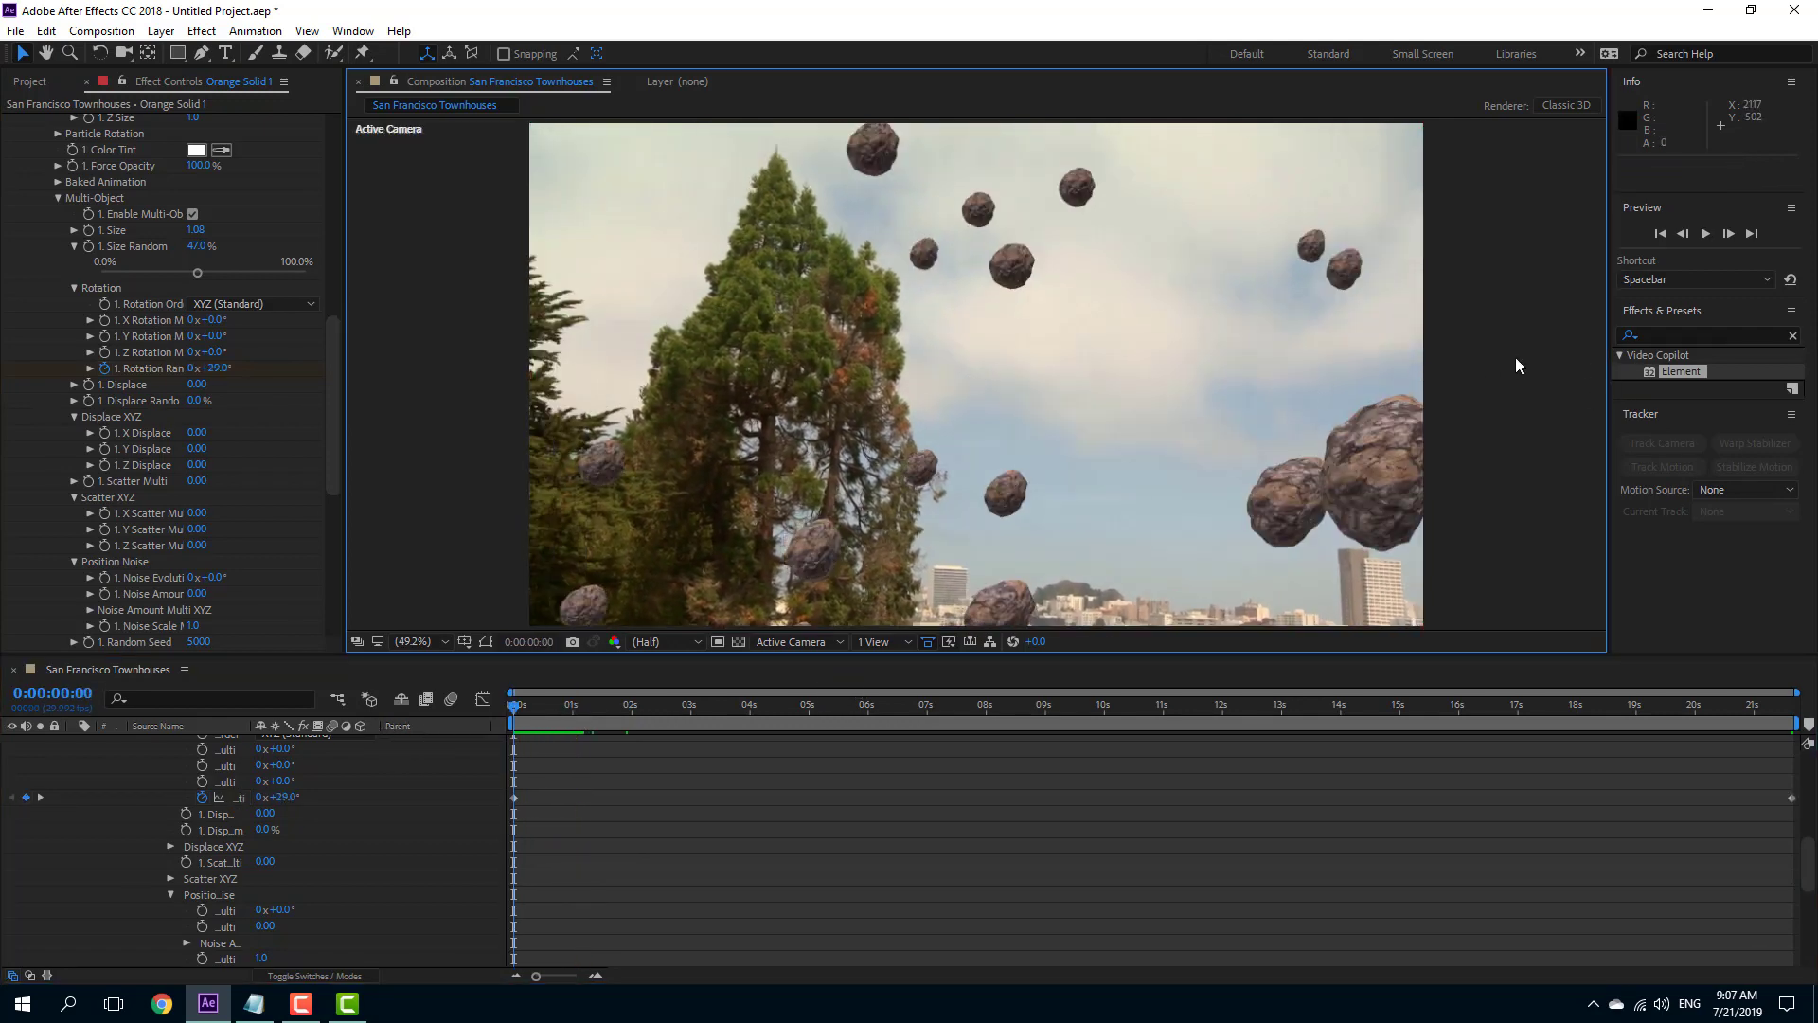
key("space")
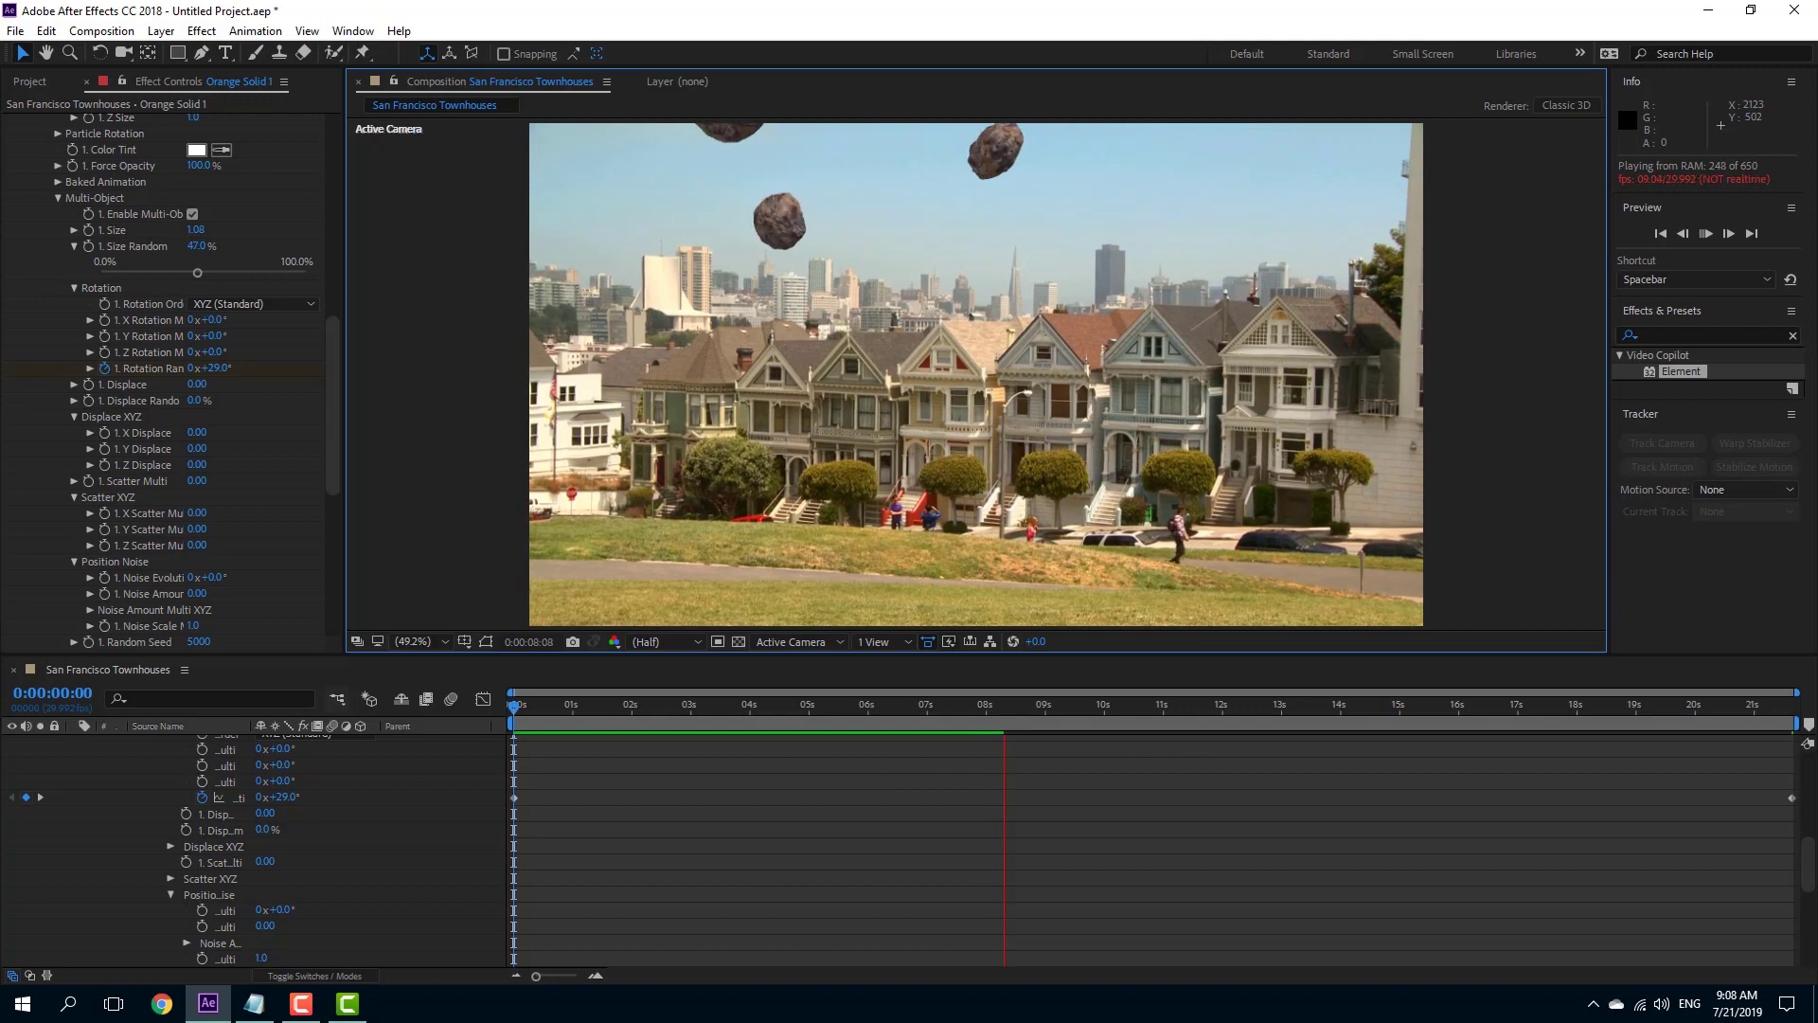
key("space")
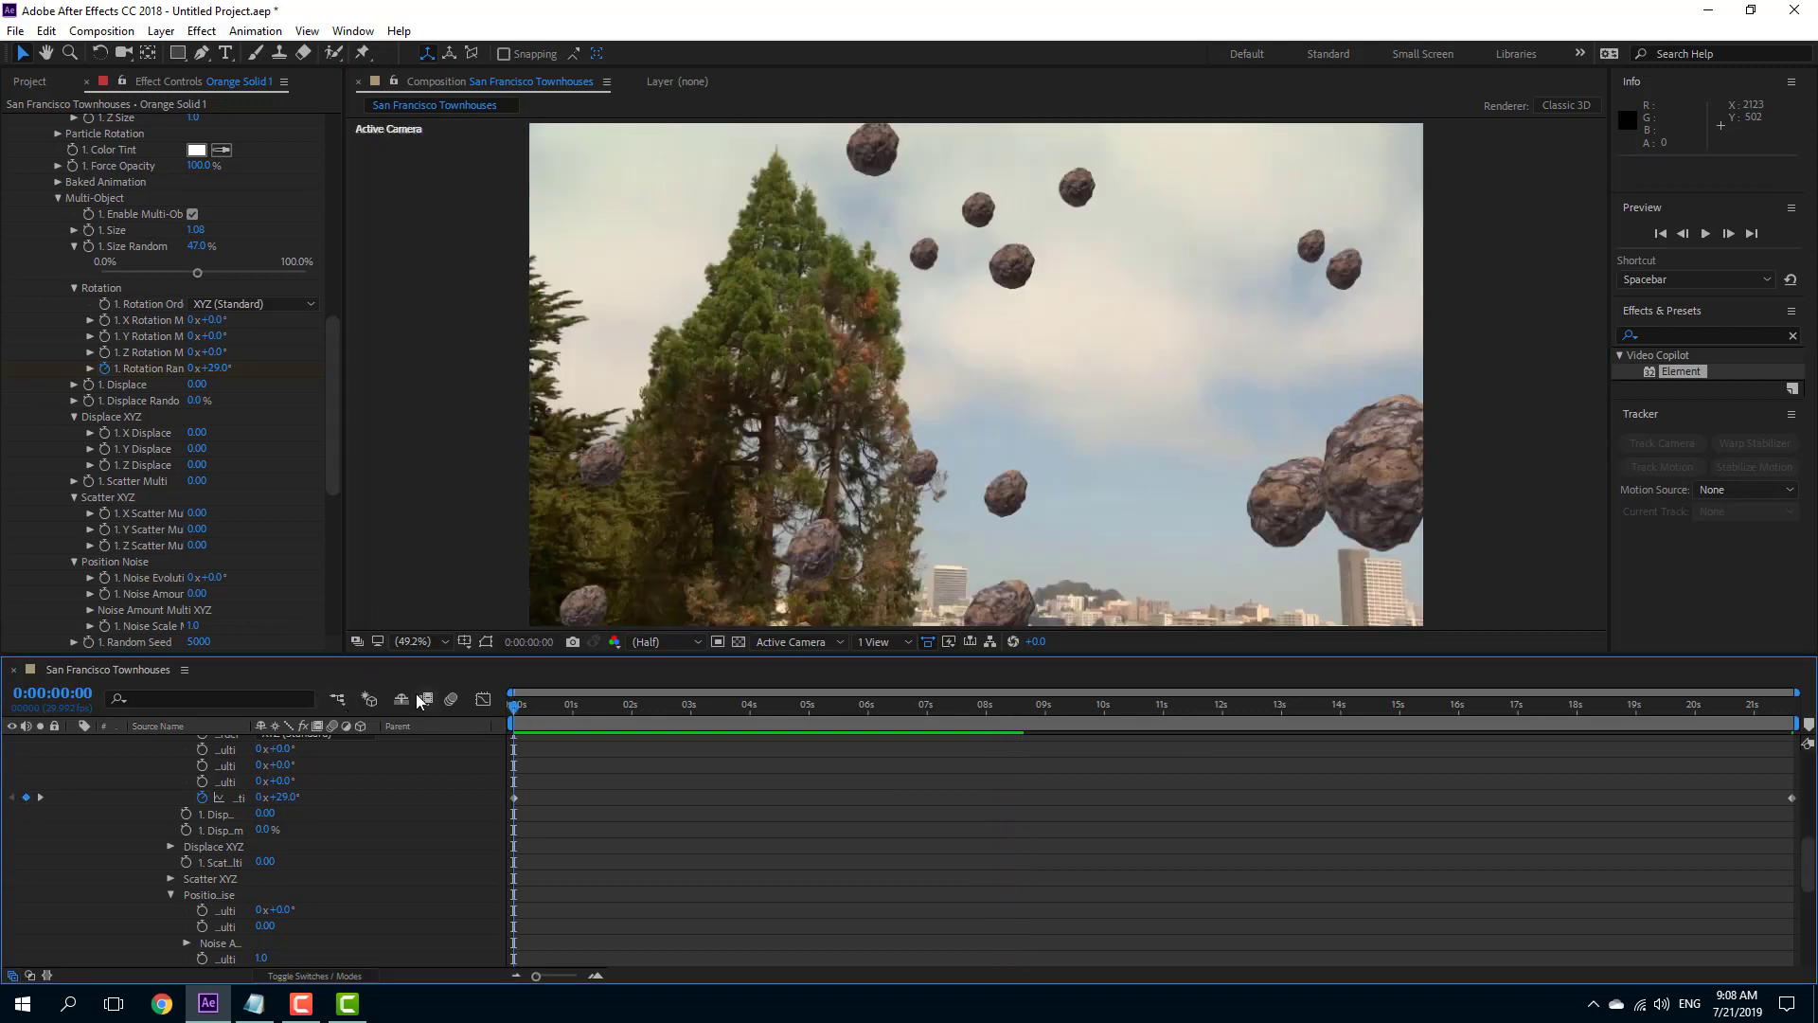
key("space")
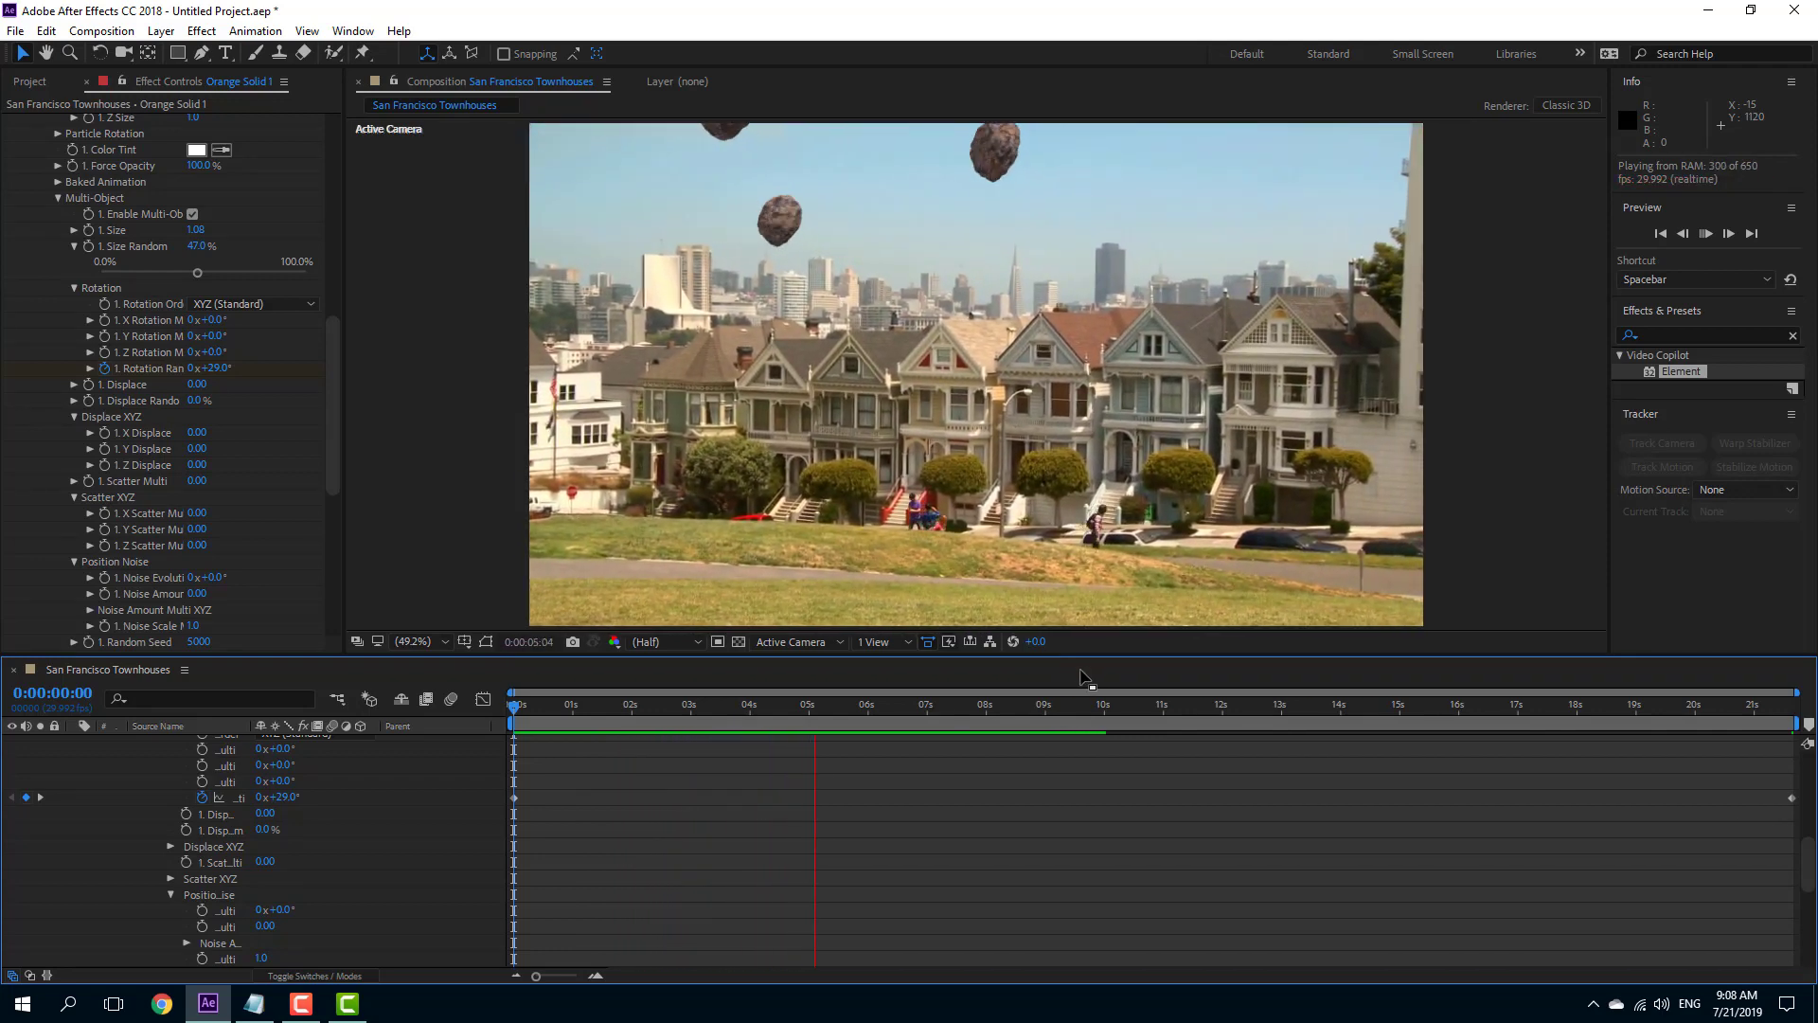
key("space")
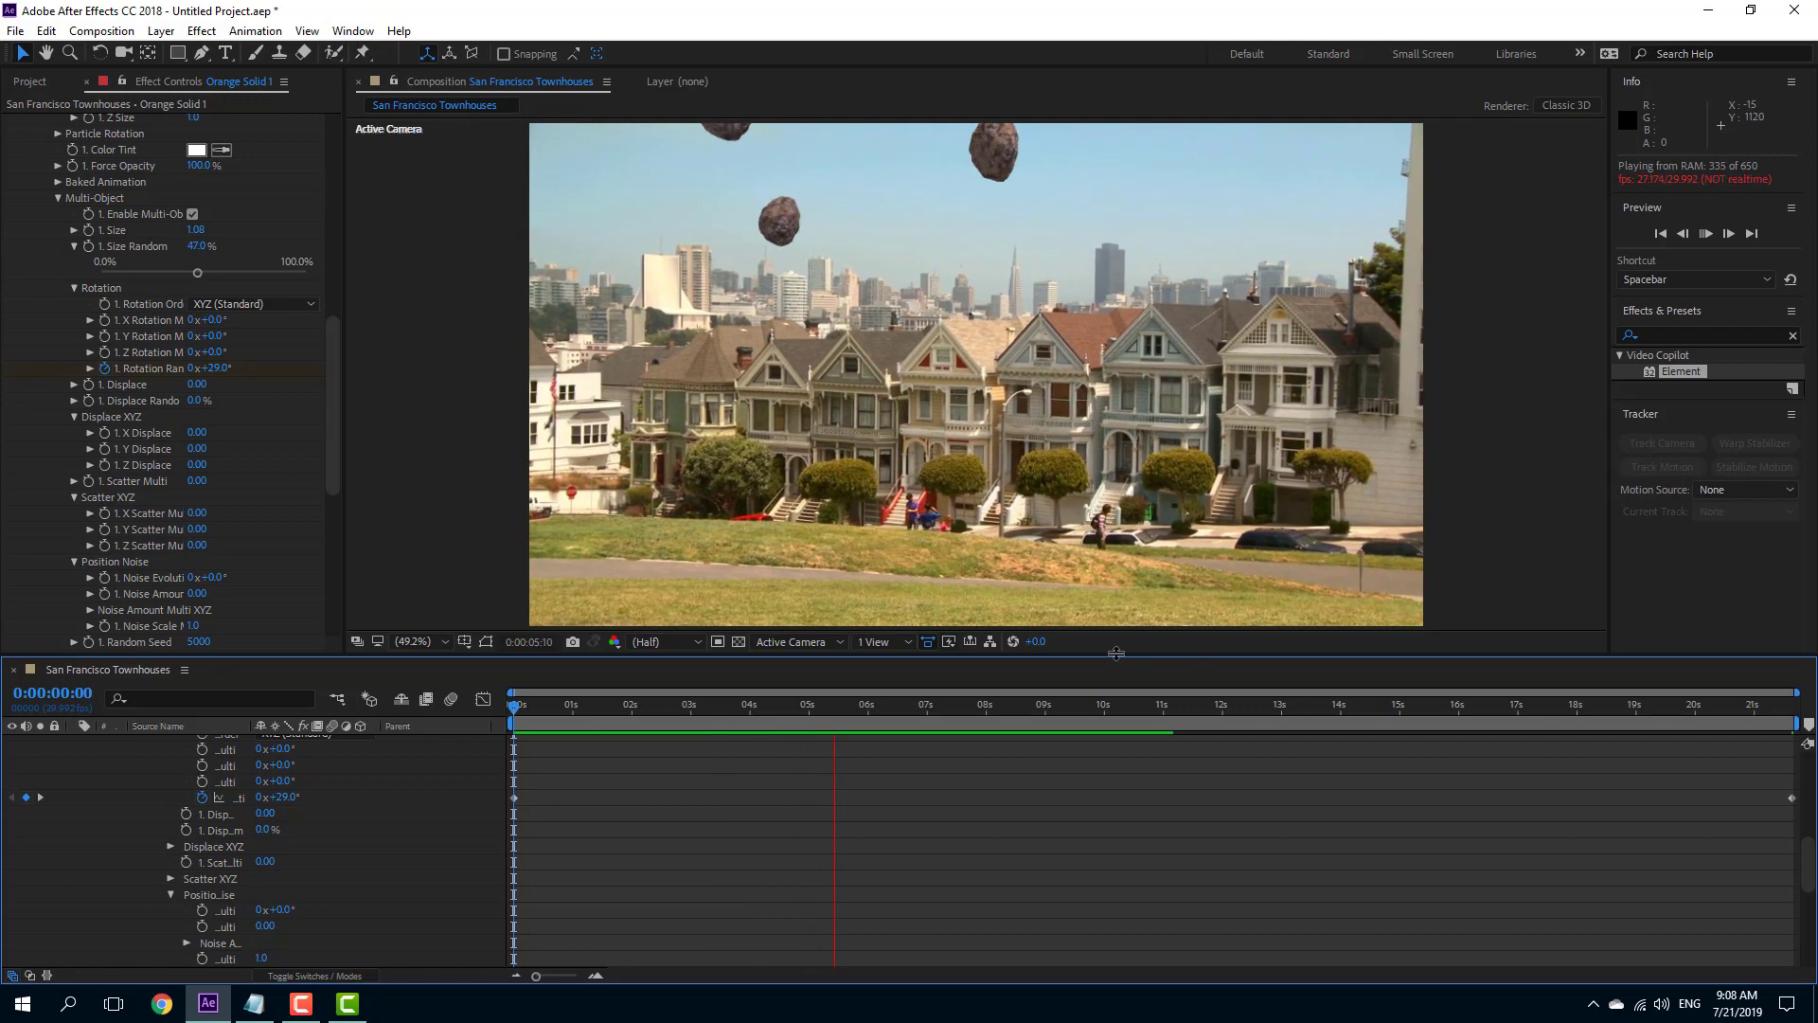
key("space")
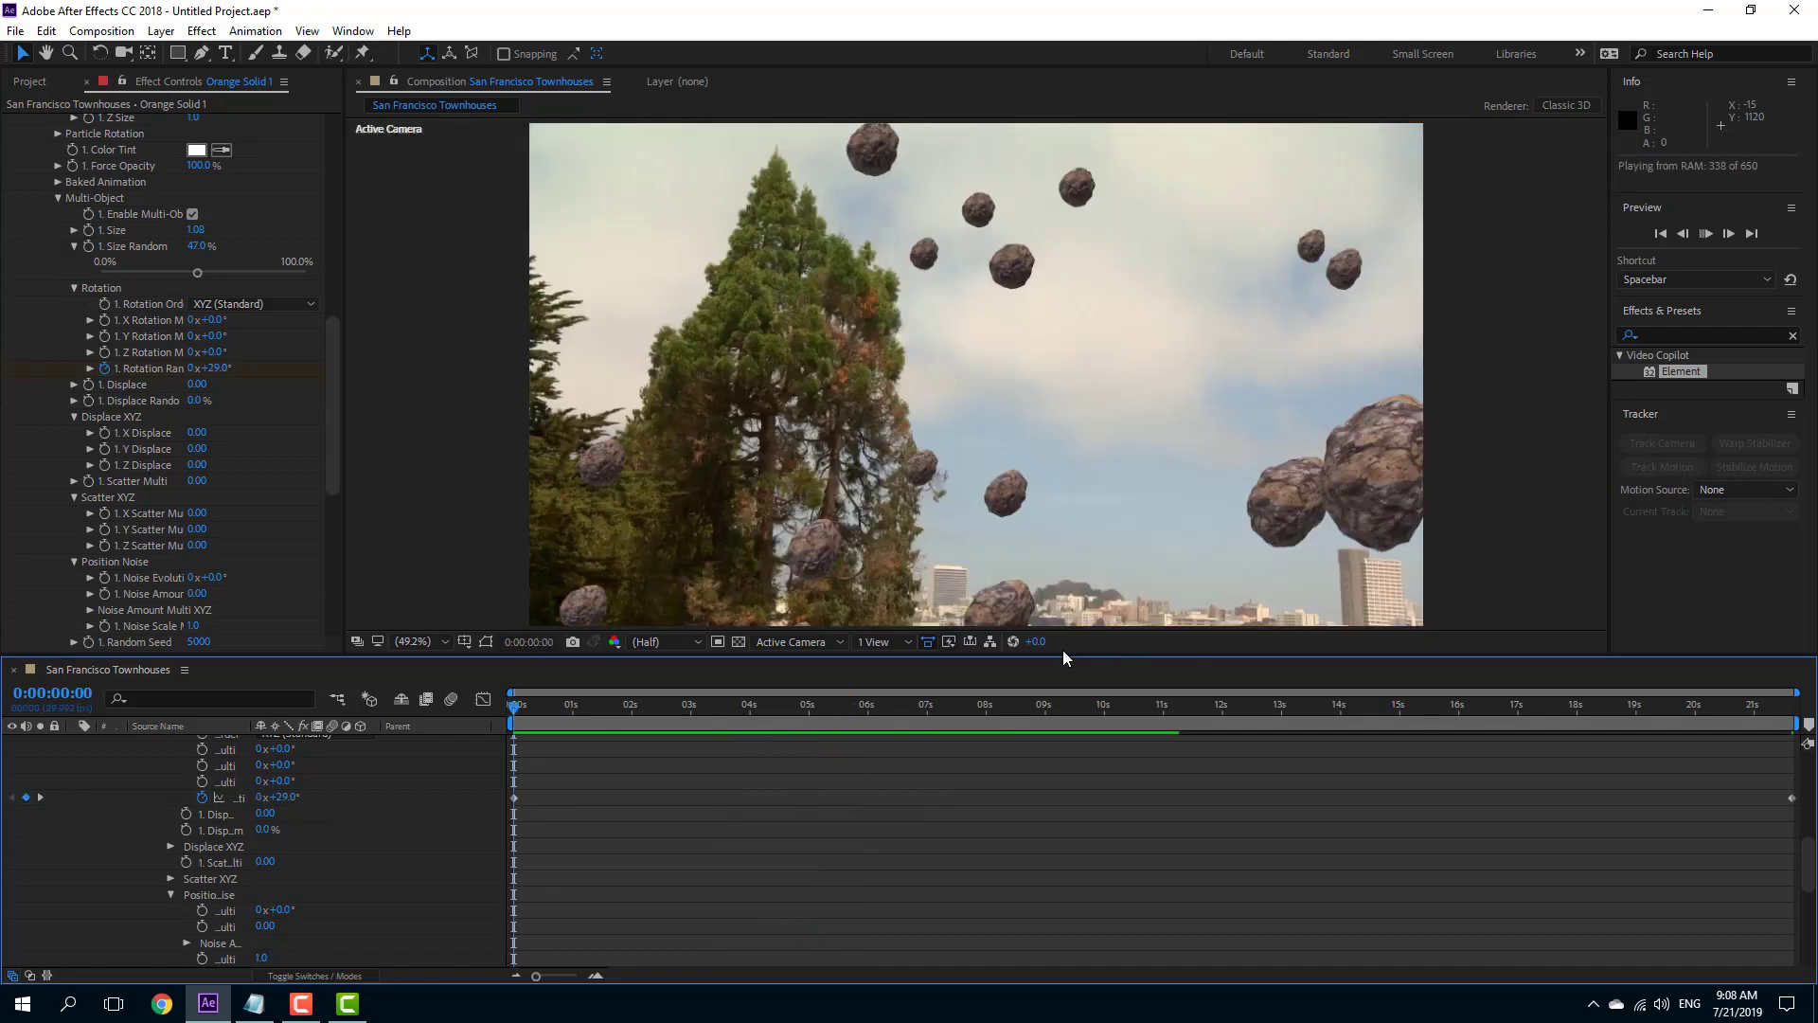
key("space")
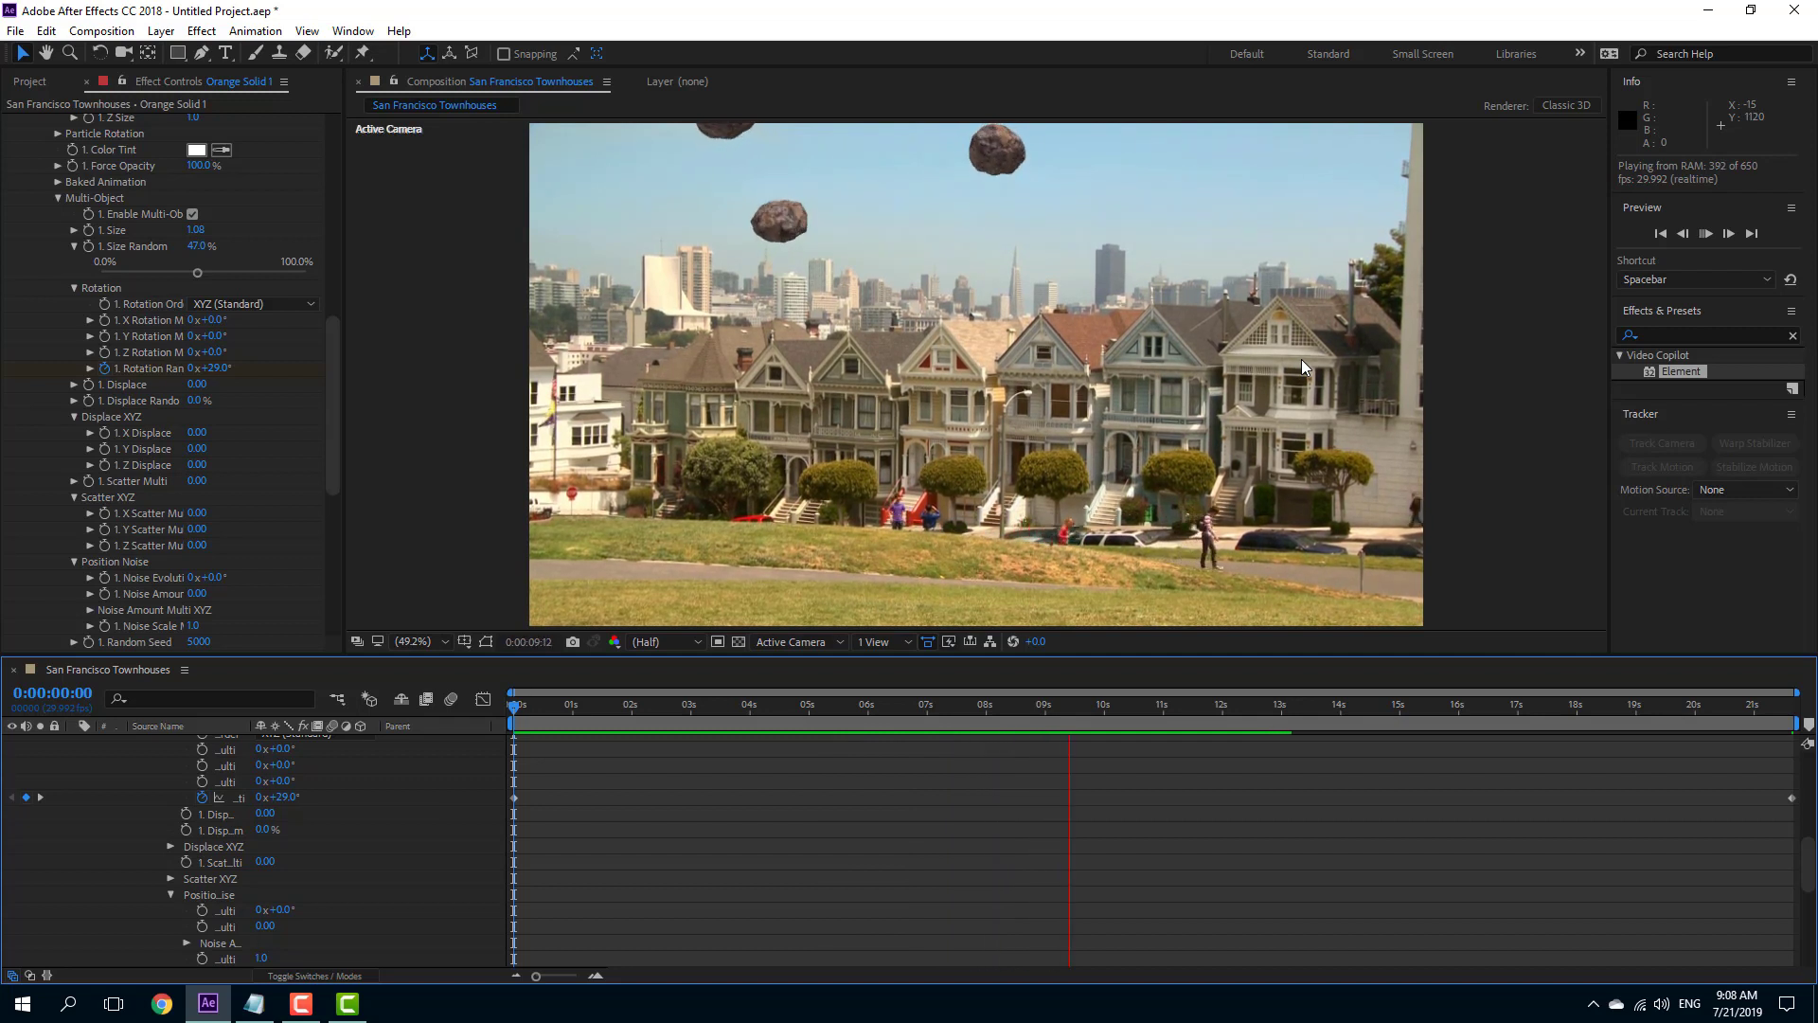
key("space")
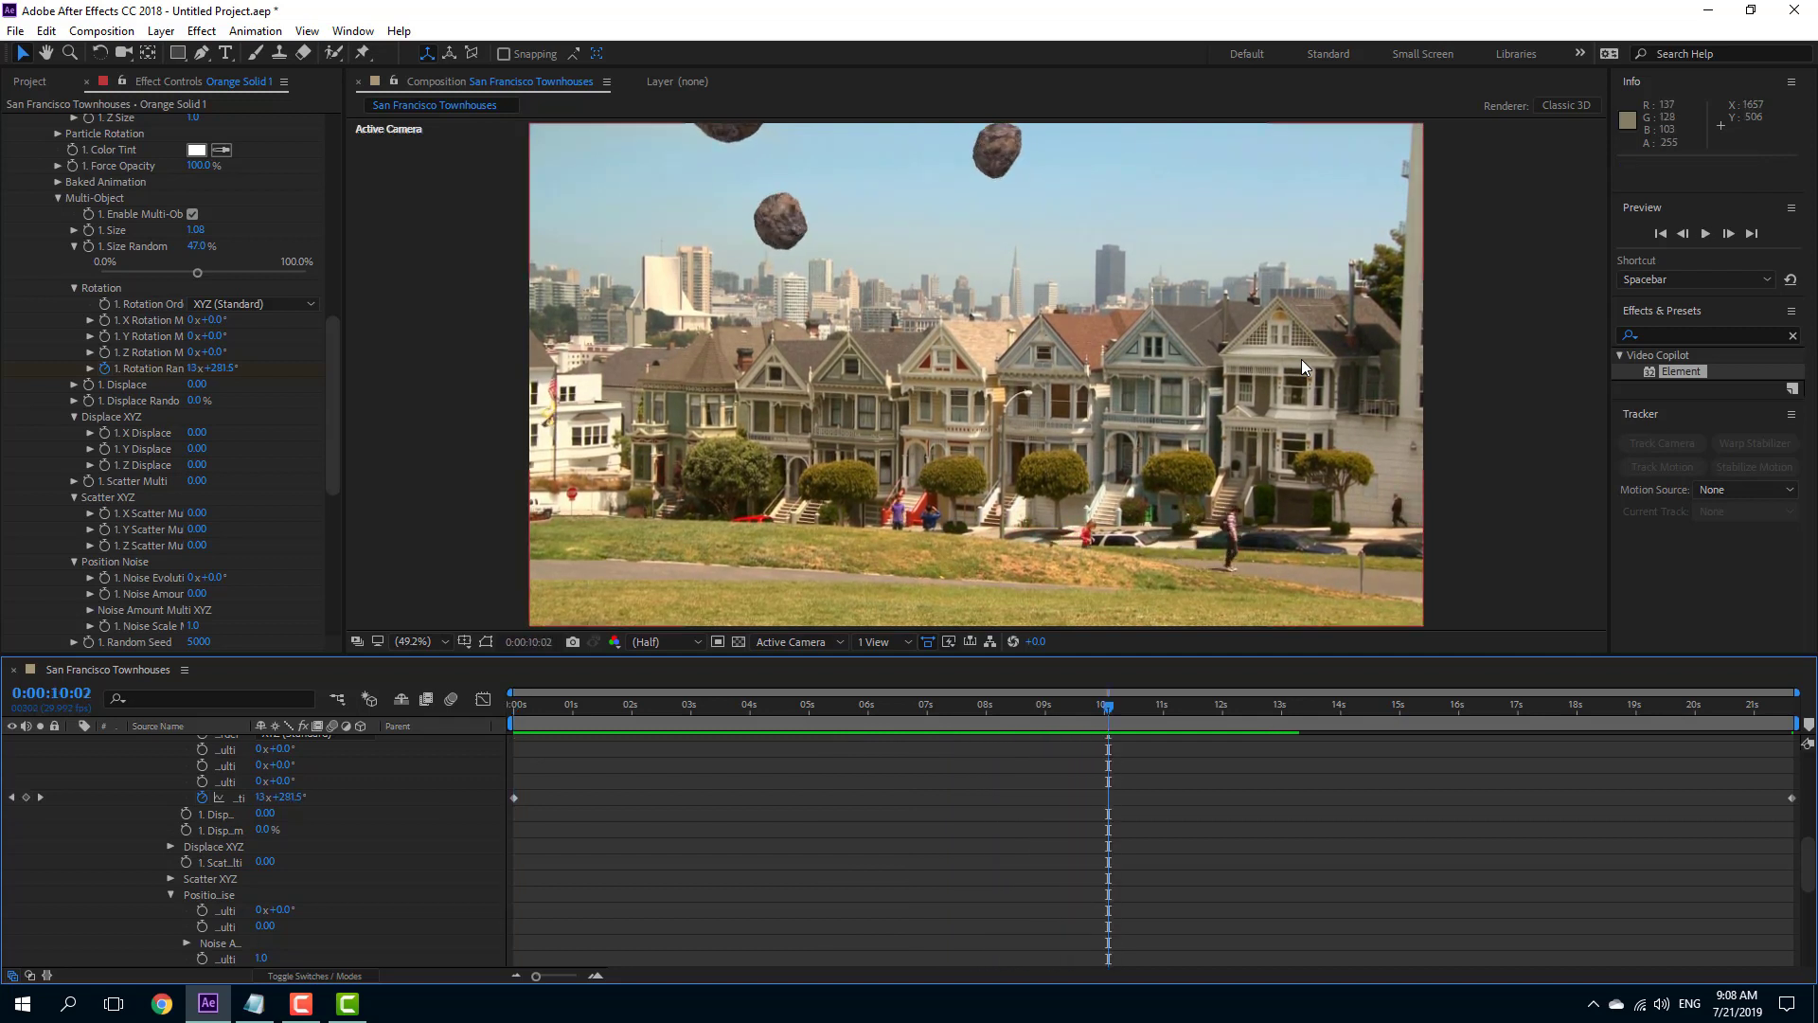